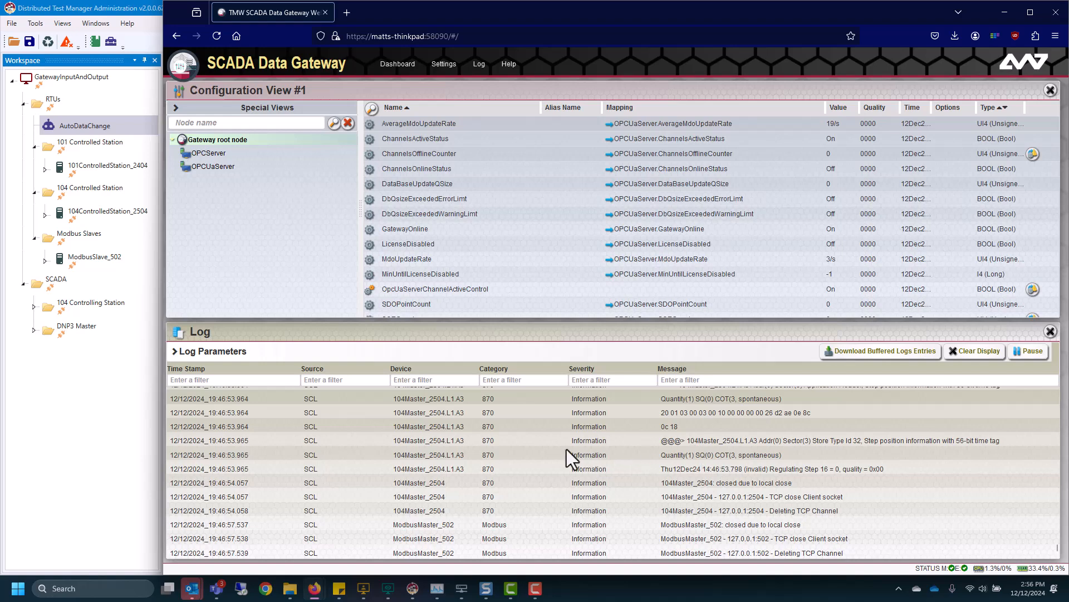
Switch to Distributed Test Manager and examine the RTU point list, including the single point information of 101ControlledStation_2404
left_click(8, 427)
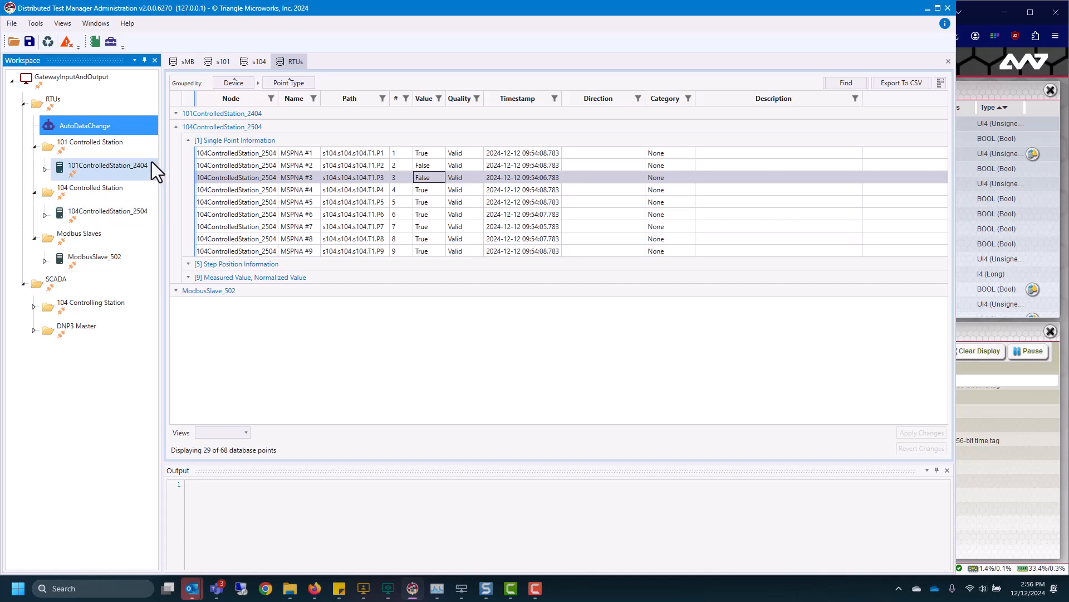
mouse_move(151, 161)
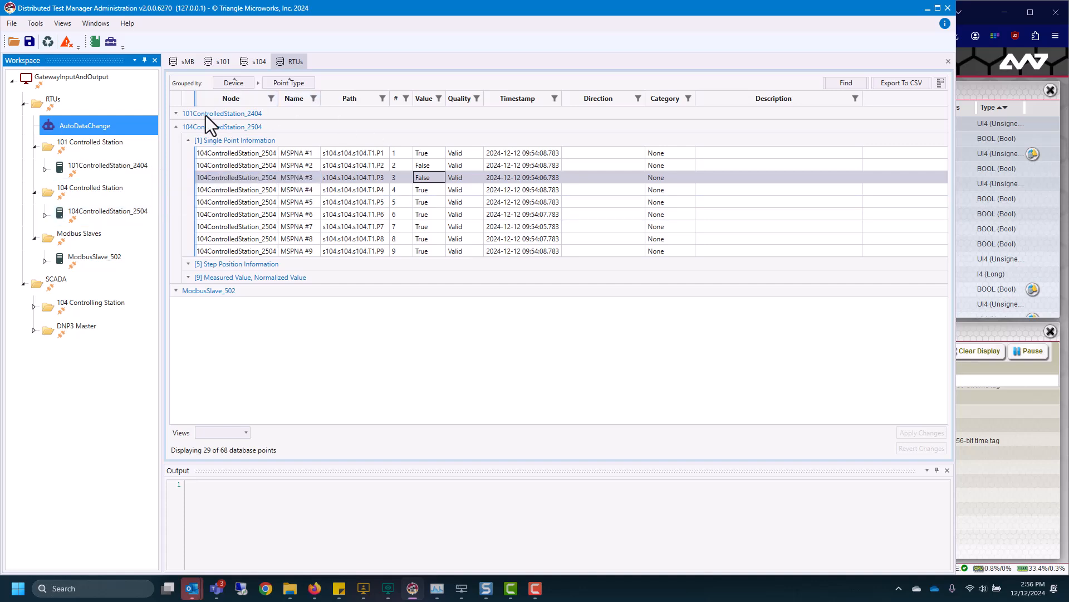
left_click(177, 115)
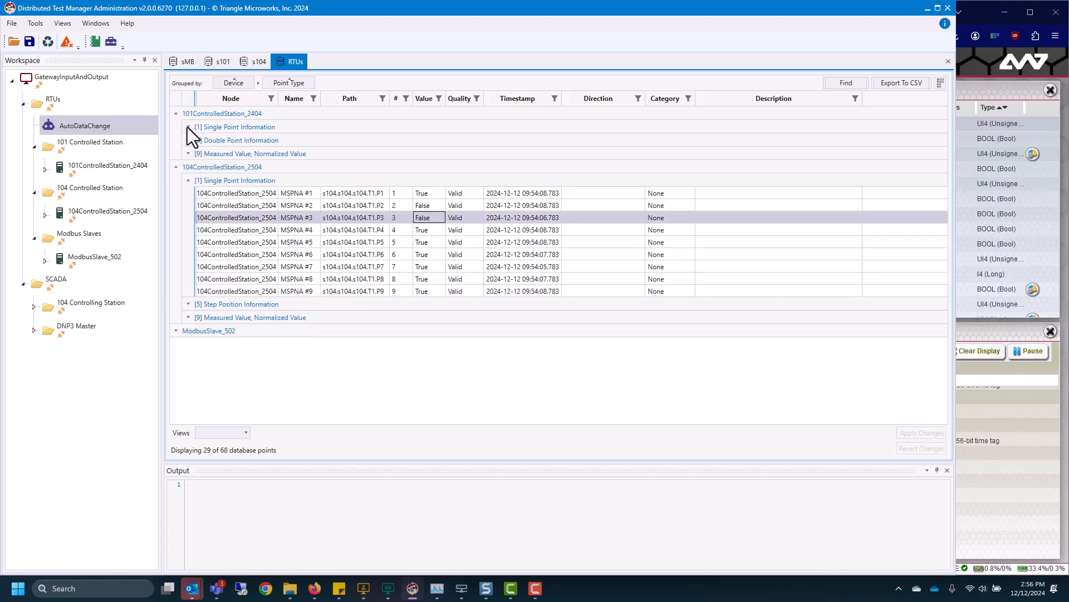
left_click(188, 127)
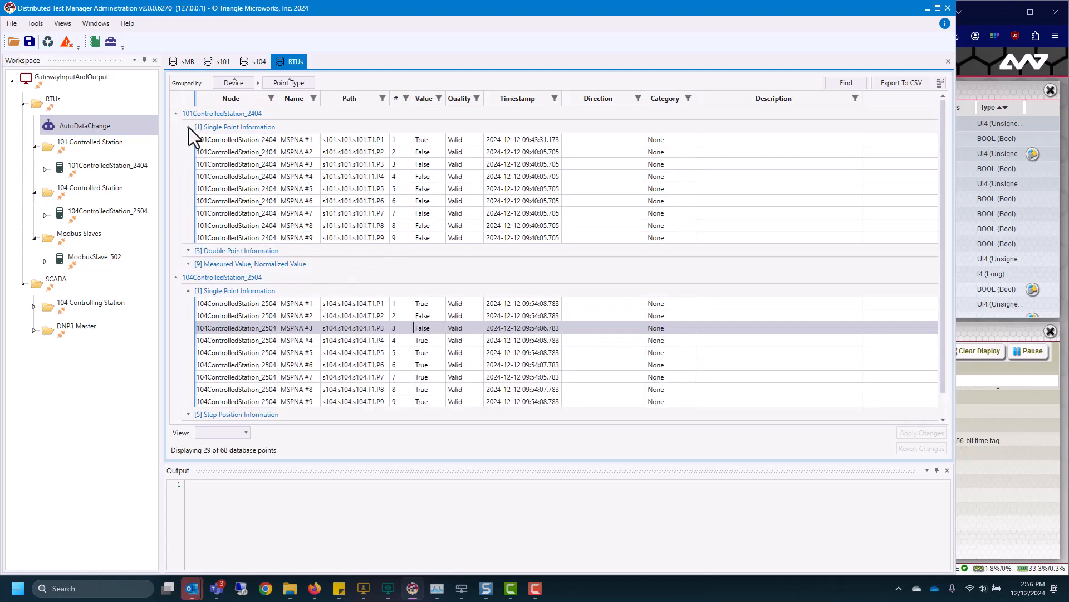
left_click(177, 114)
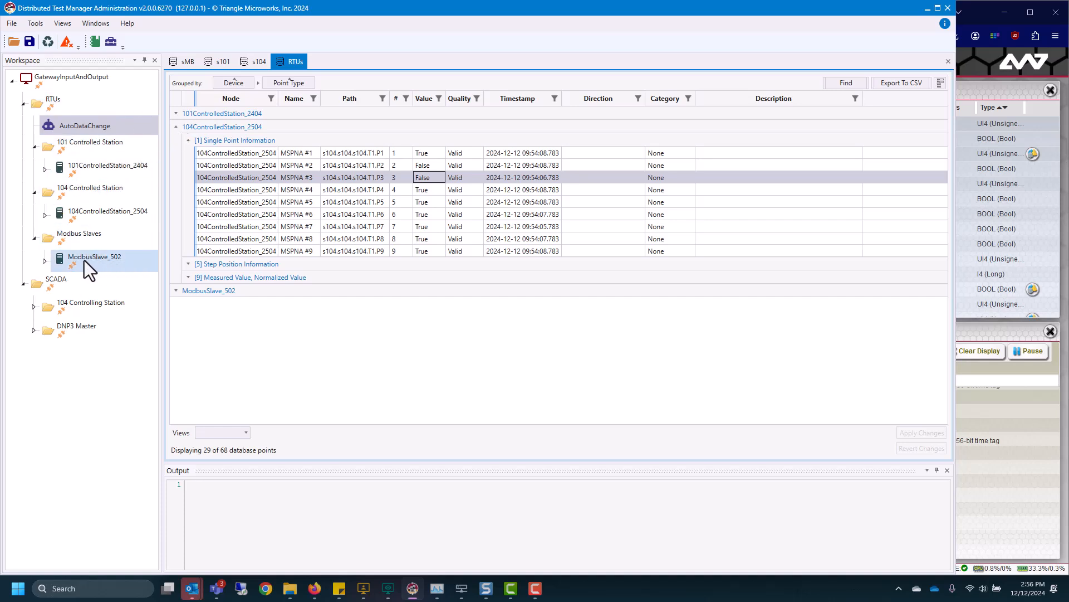
mouse_move(91, 263)
mouse_move(119, 214)
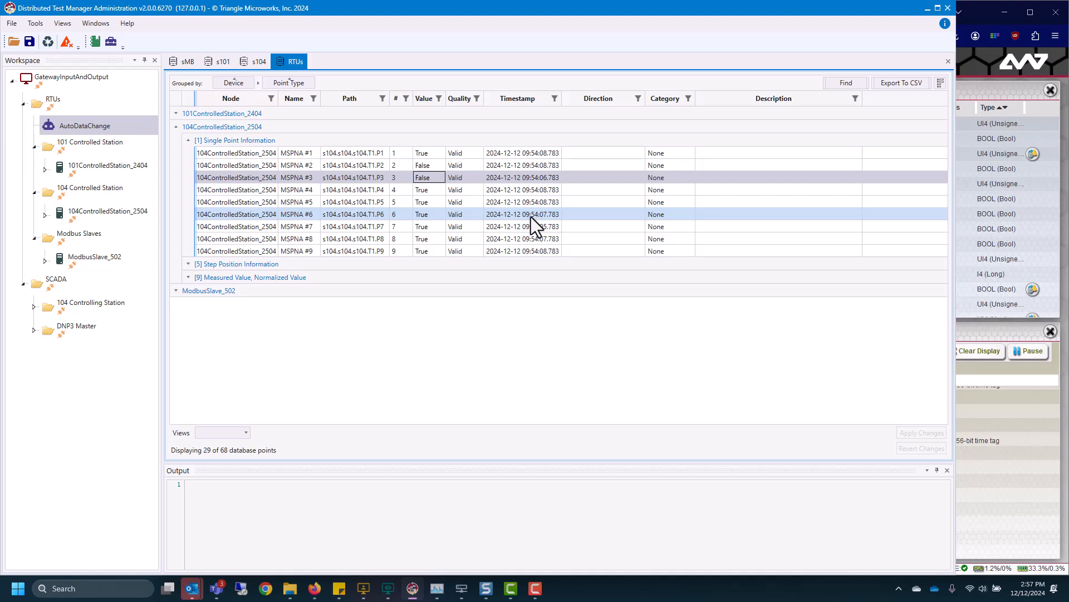
Switch to SCADA Data Gateway and add a TCP controlling station/client with protocol MMB, port 502 and channel name ModbusMaster_502
left_click(979, 15)
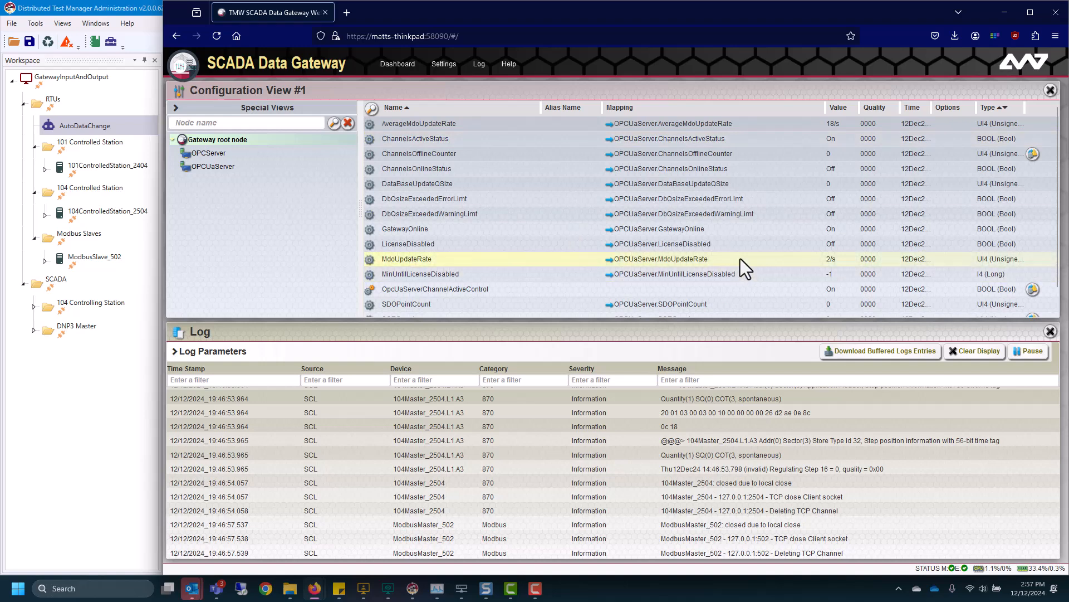
left_click(203, 140)
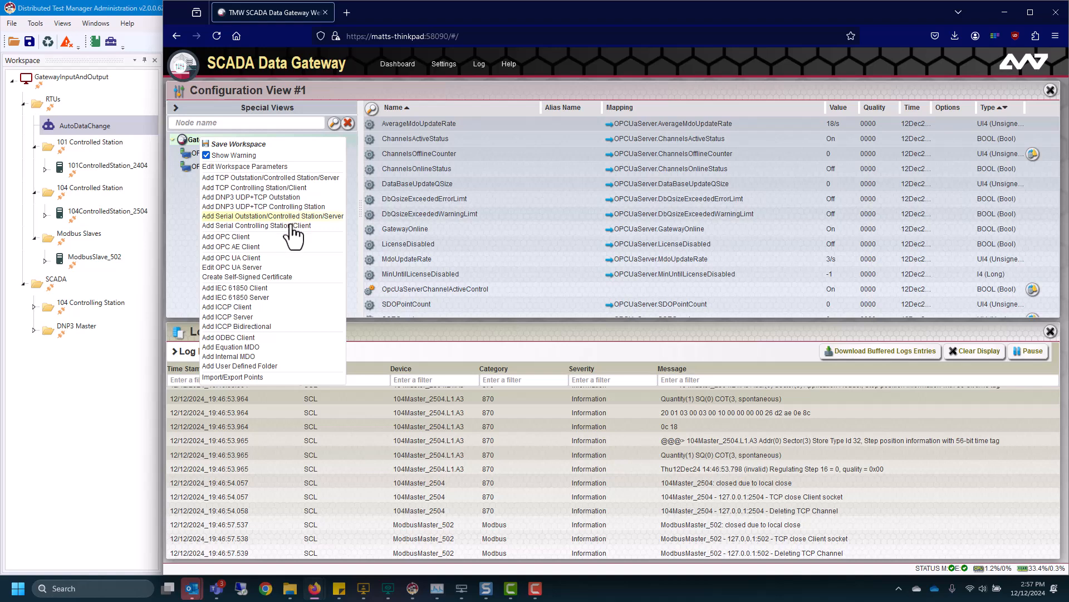
left_click(294, 189)
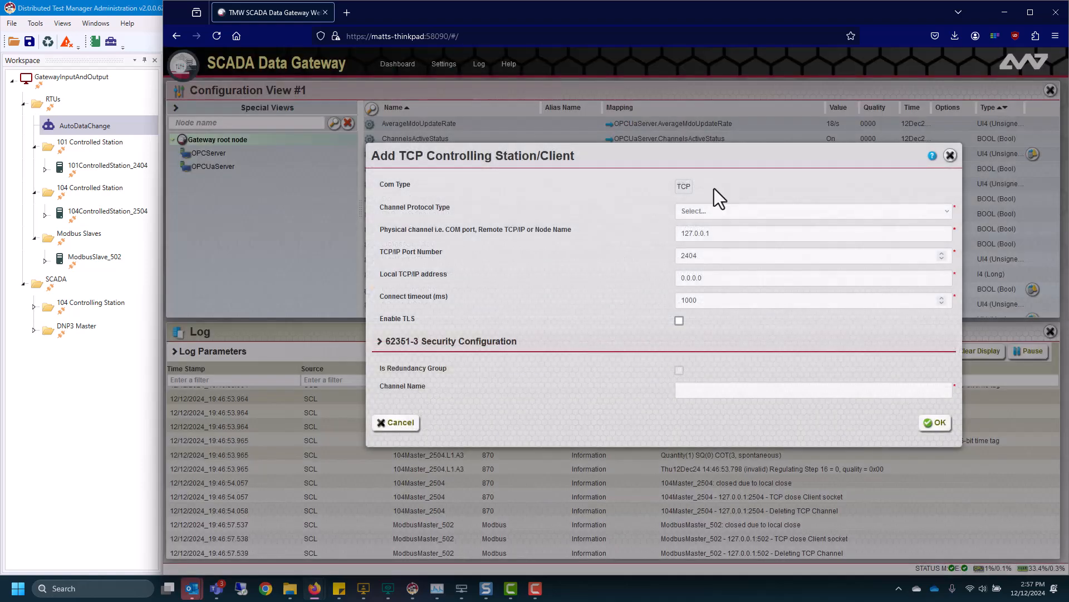
left_click(837, 217)
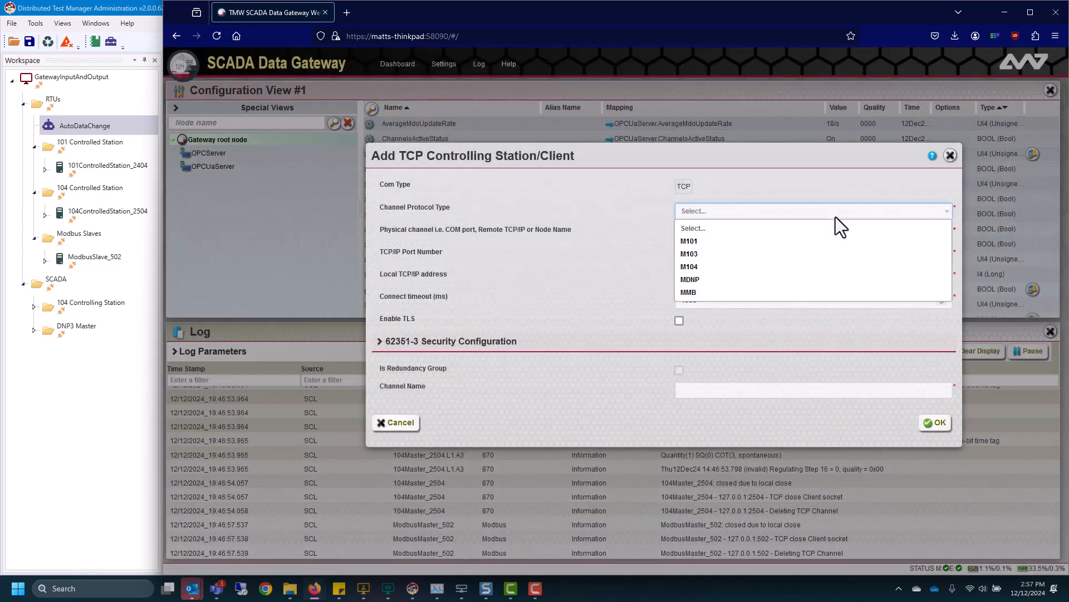
left_click(693, 293)
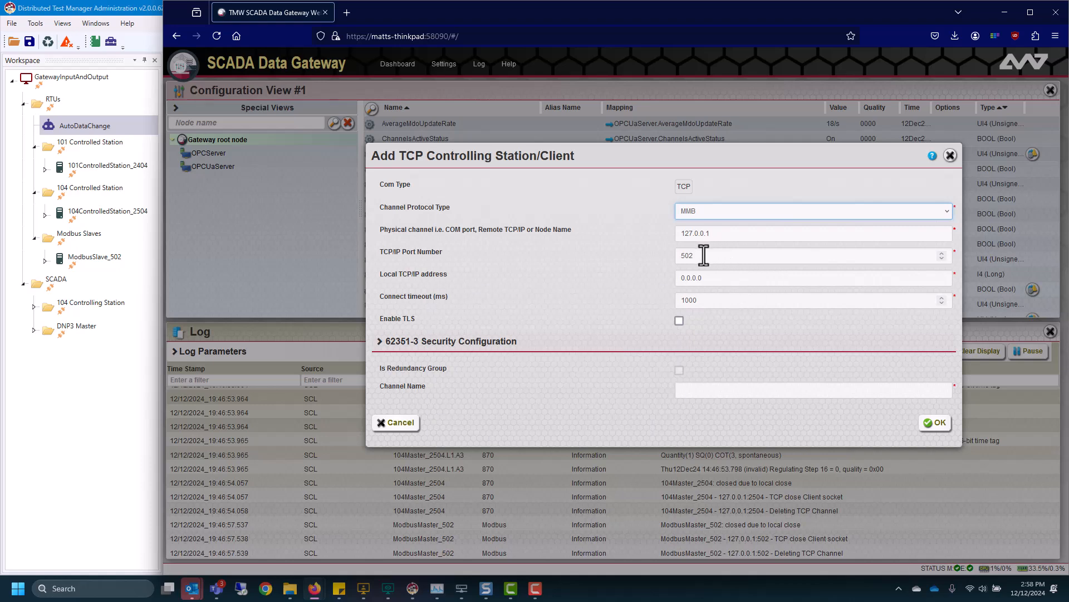
double_click(721, 257)
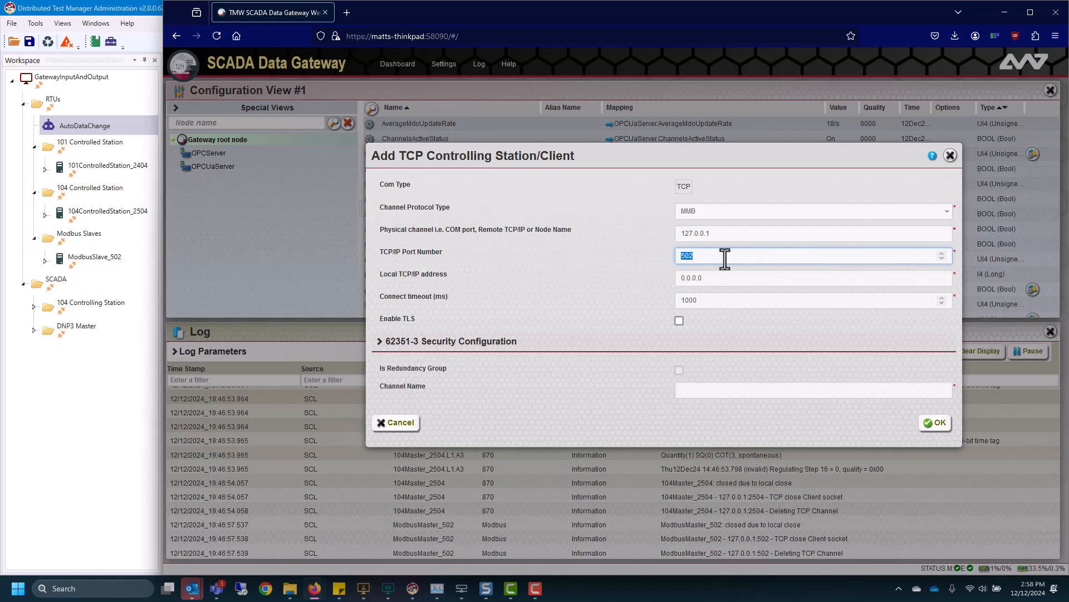
left_click(707, 391)
type("Mase")
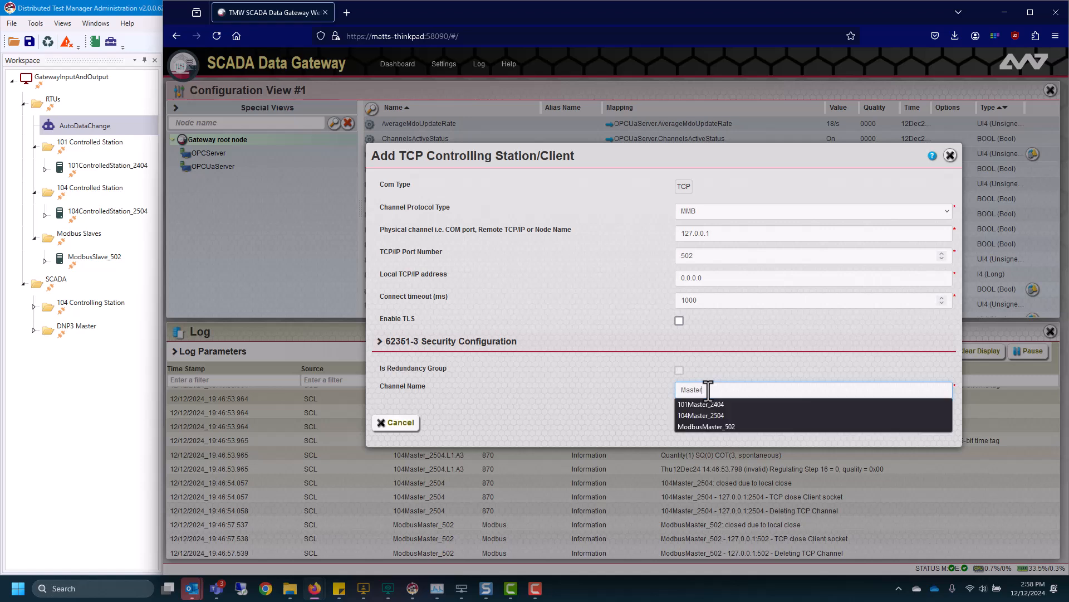
left_click(718, 427)
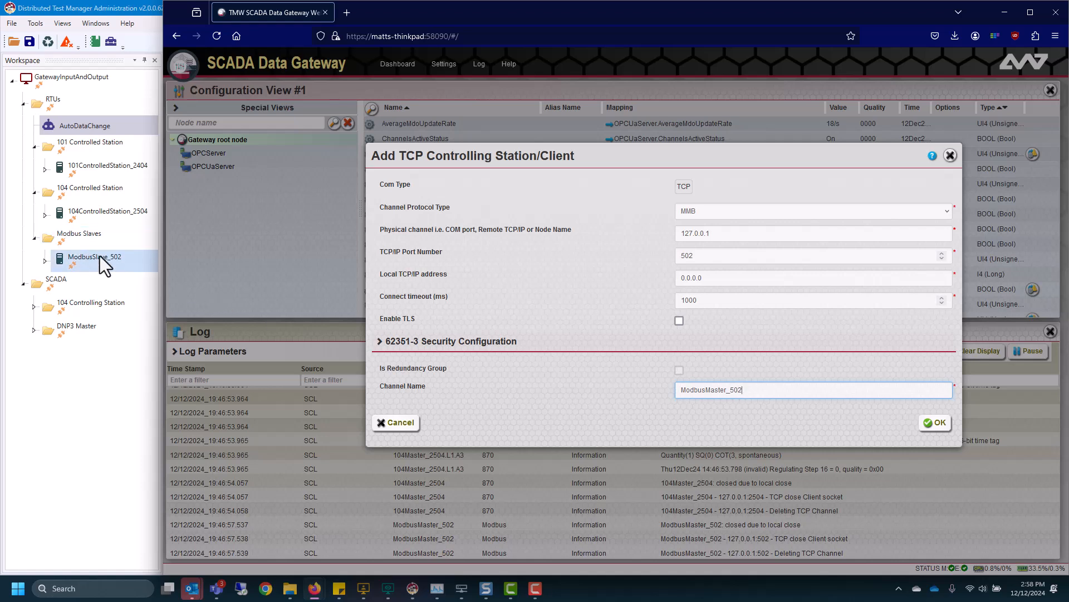
left_click(941, 427)
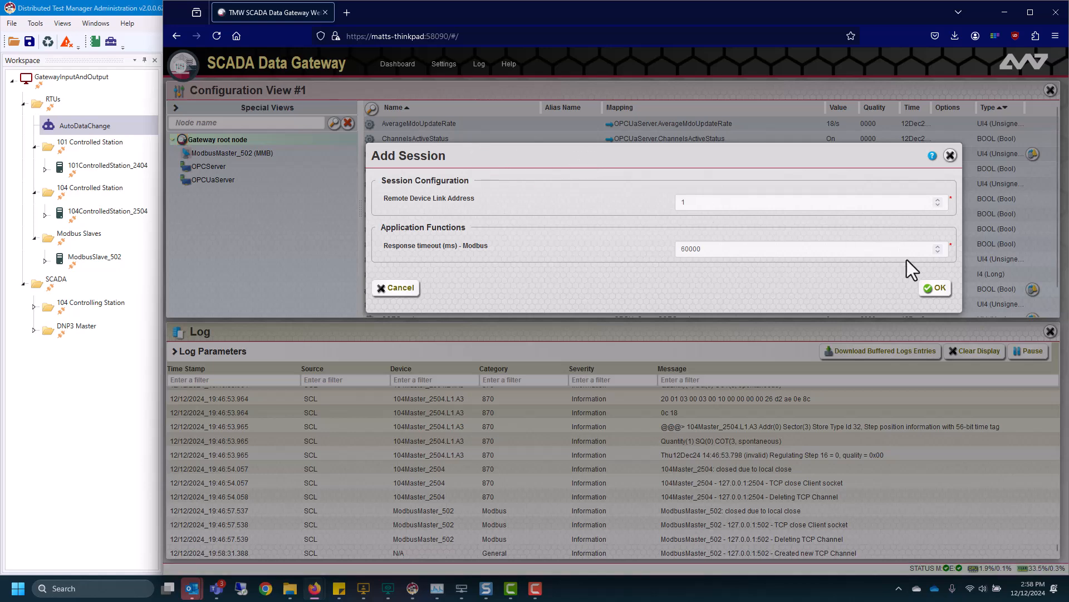
Create the ModbusMaster_502 session with link address 1 and response timeout 60000 ms, and add the T0 (Coil) data type to it
left_click(937, 289)
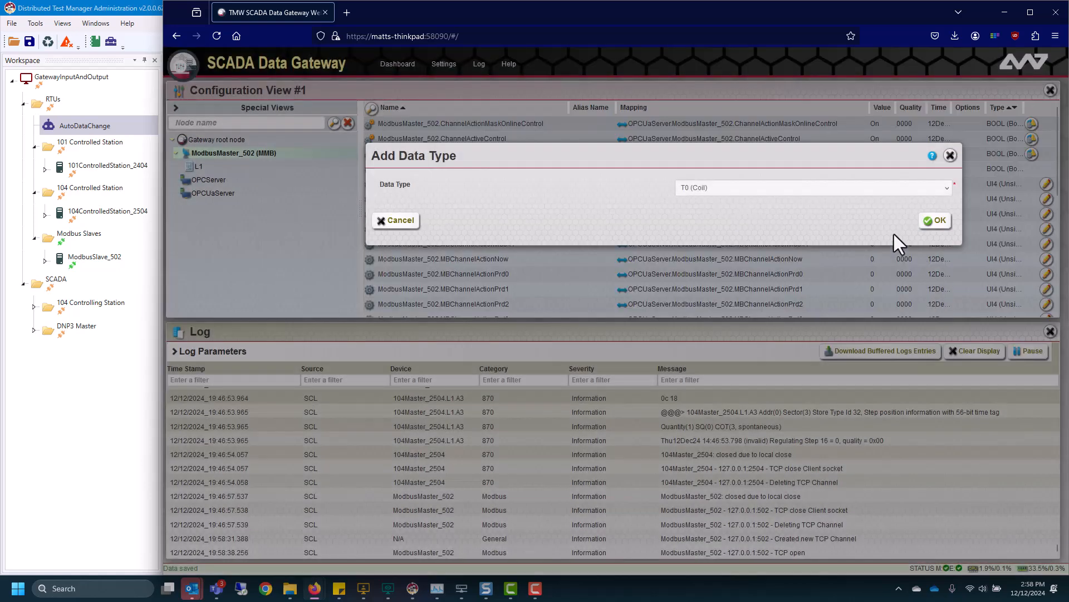
left_click(802, 189)
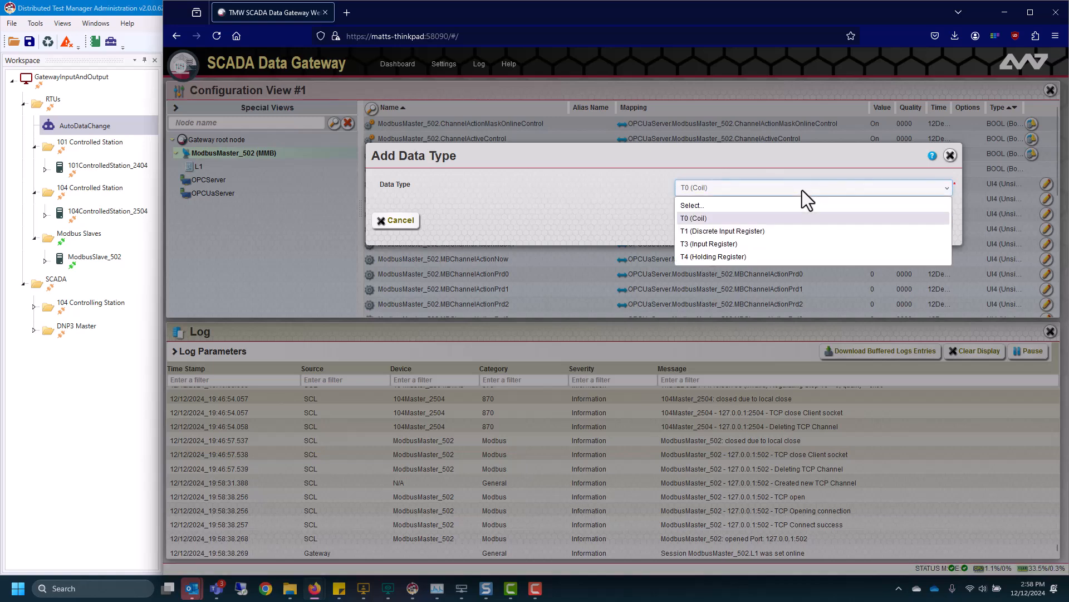
left_click(583, 206)
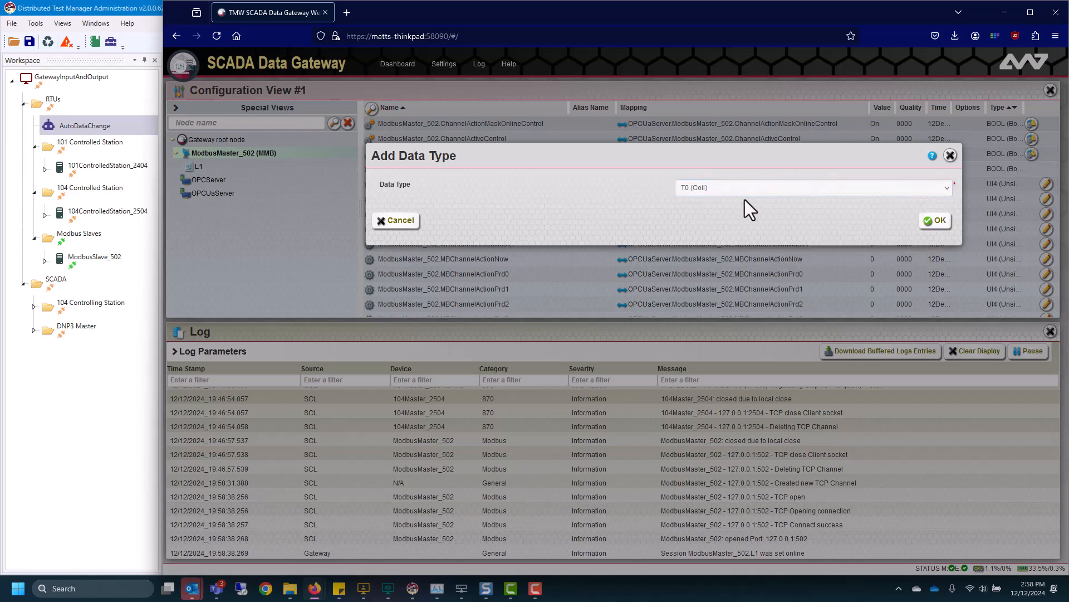
left_click(934, 222)
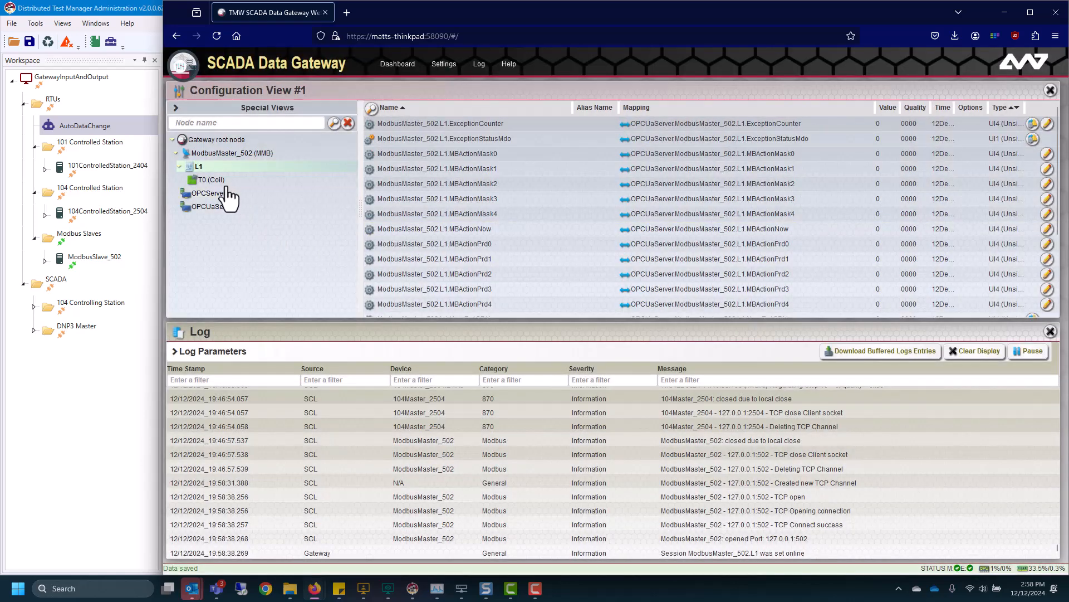
Add a single MDO with information object address 0 to the T0 (Coil) data type
left_click(223, 181)
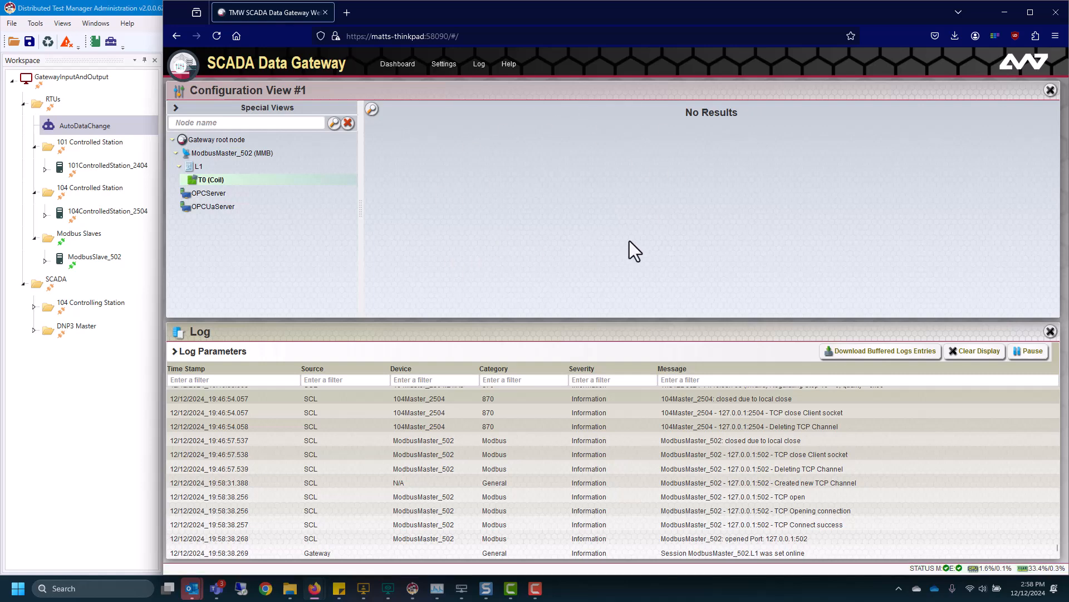
right_click(208, 180)
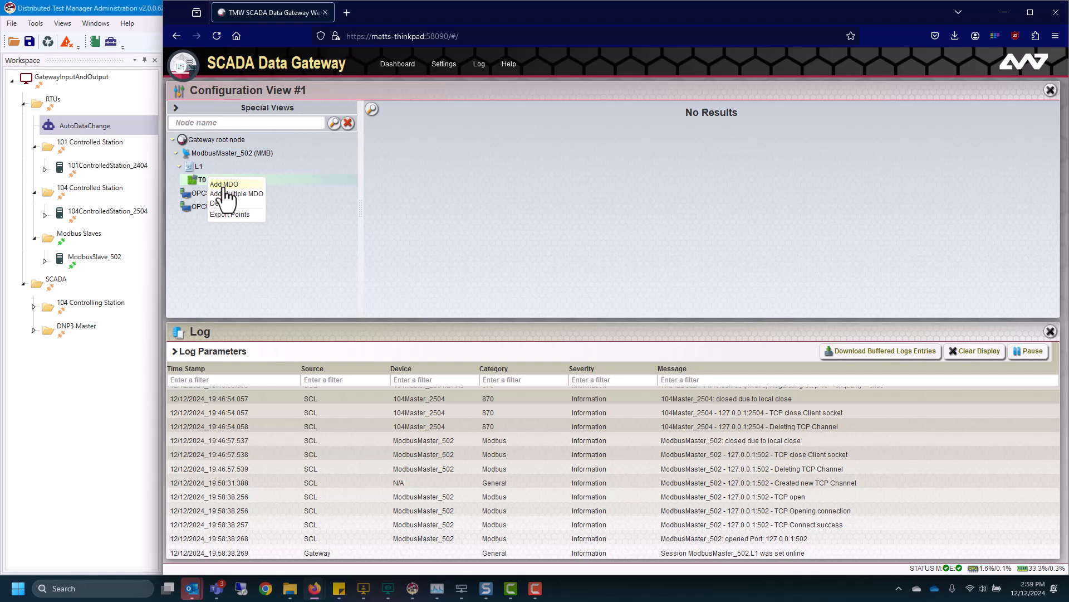
left_click(224, 185)
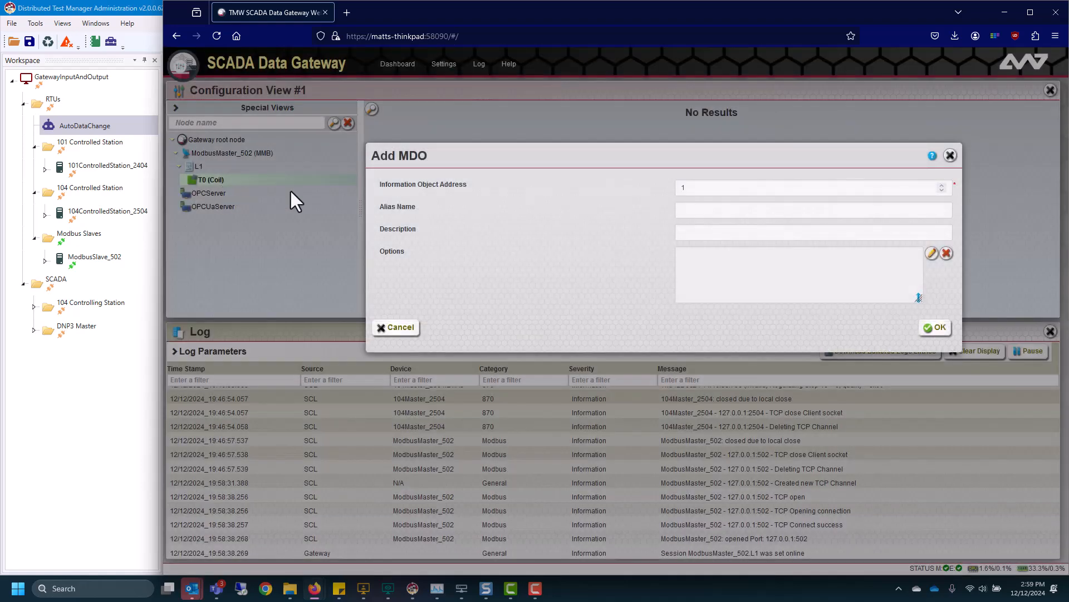
left_click(726, 189)
type("0")
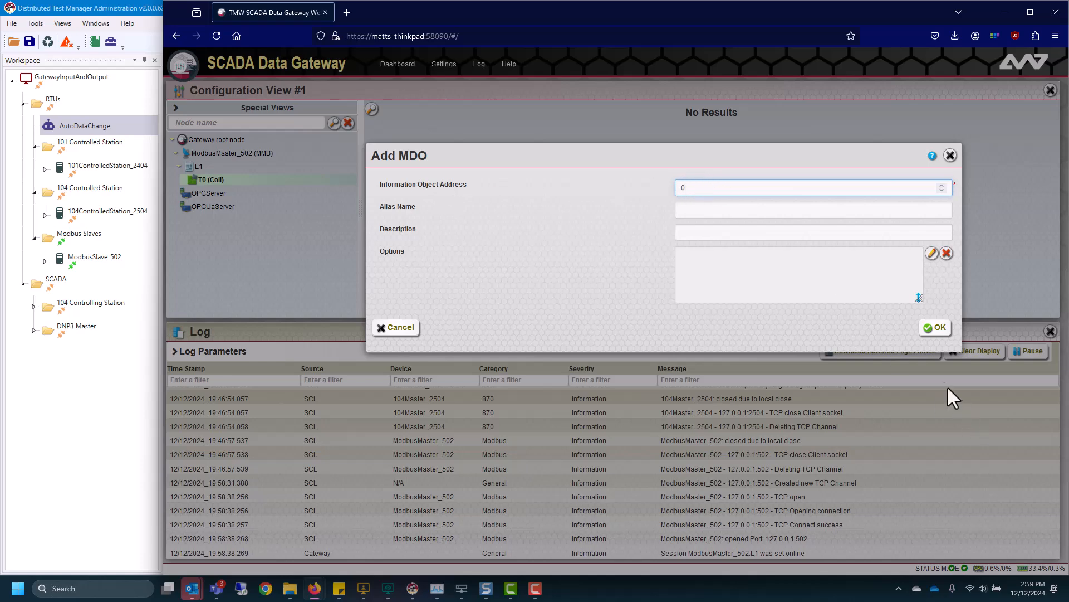
left_click(935, 328)
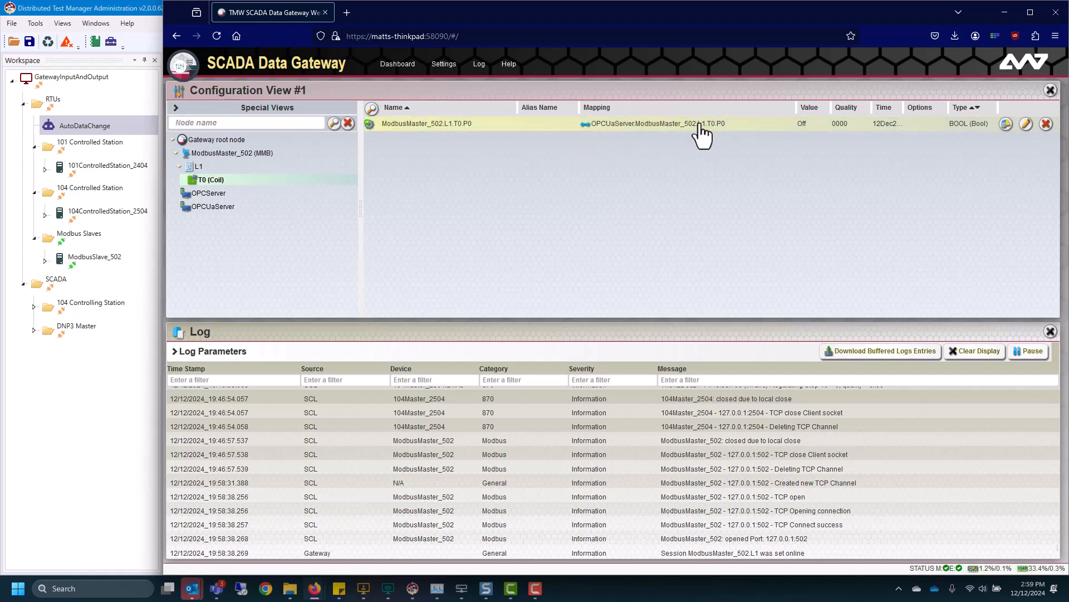
Add multiple MDOs to the T0 (Coil) data type with information object addresses 1 to 9
right_click(205, 193)
left_click(230, 208)
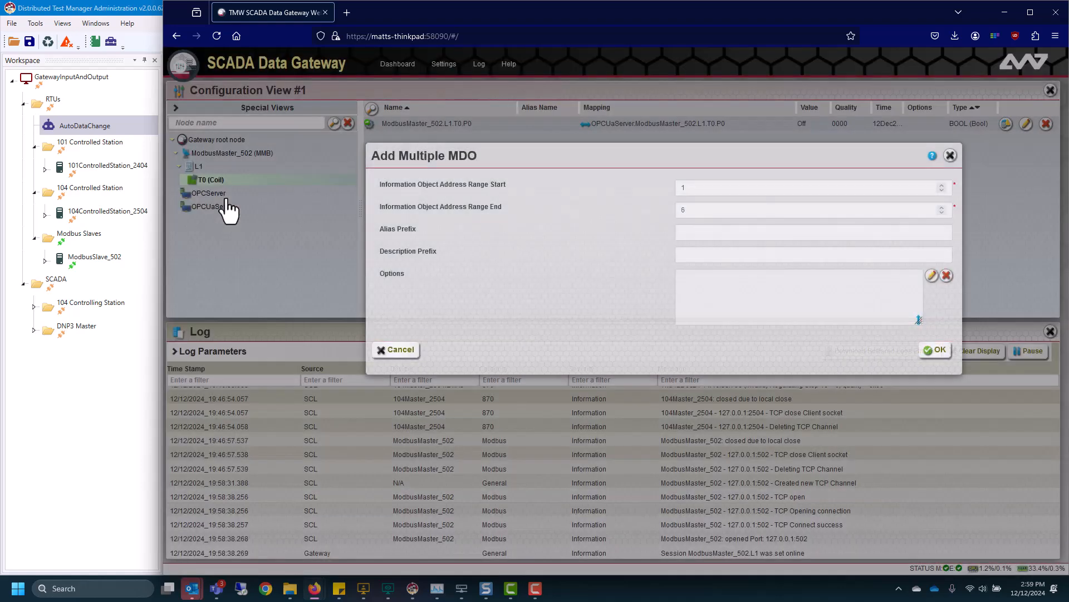
double_click(697, 212)
type("9")
left_click(939, 360)
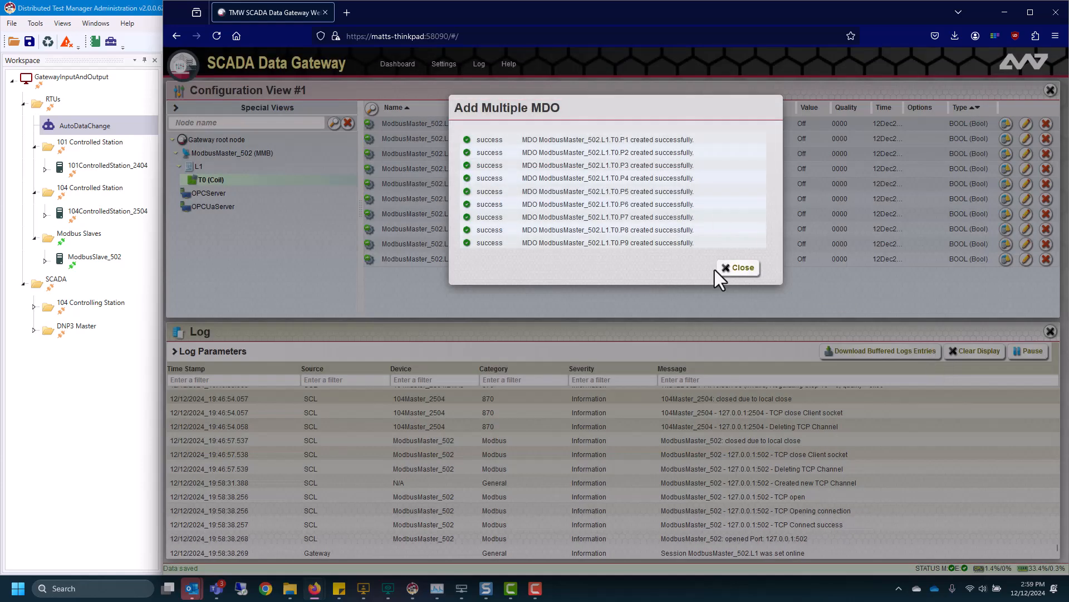
left_click(736, 268)
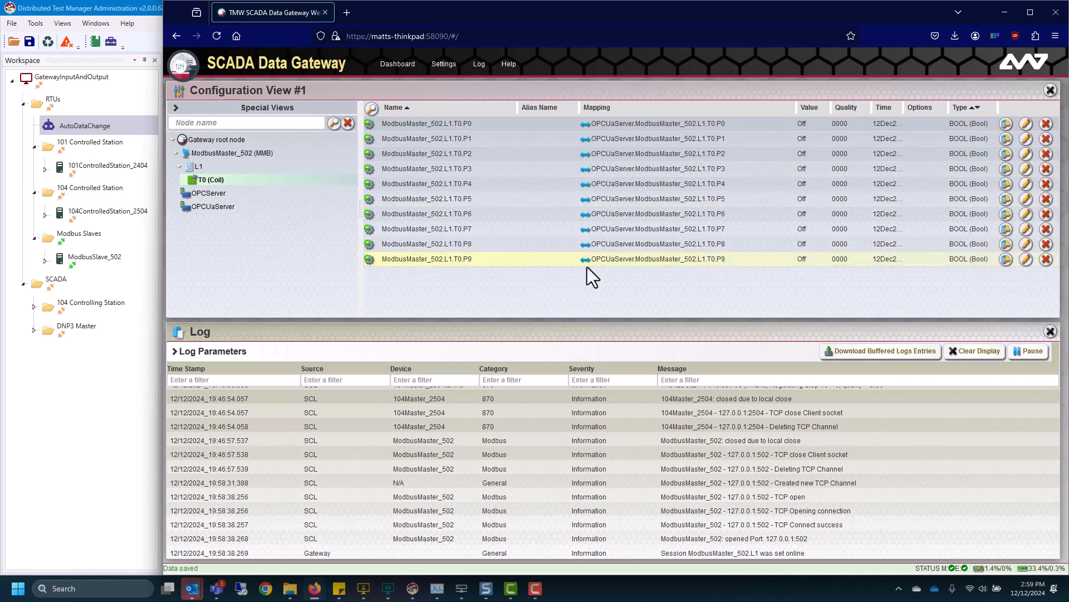
Switch to Distributed Test Manager and examine the input registers of ModbusSlave_502 in the RTU point list
left_click(32, 437)
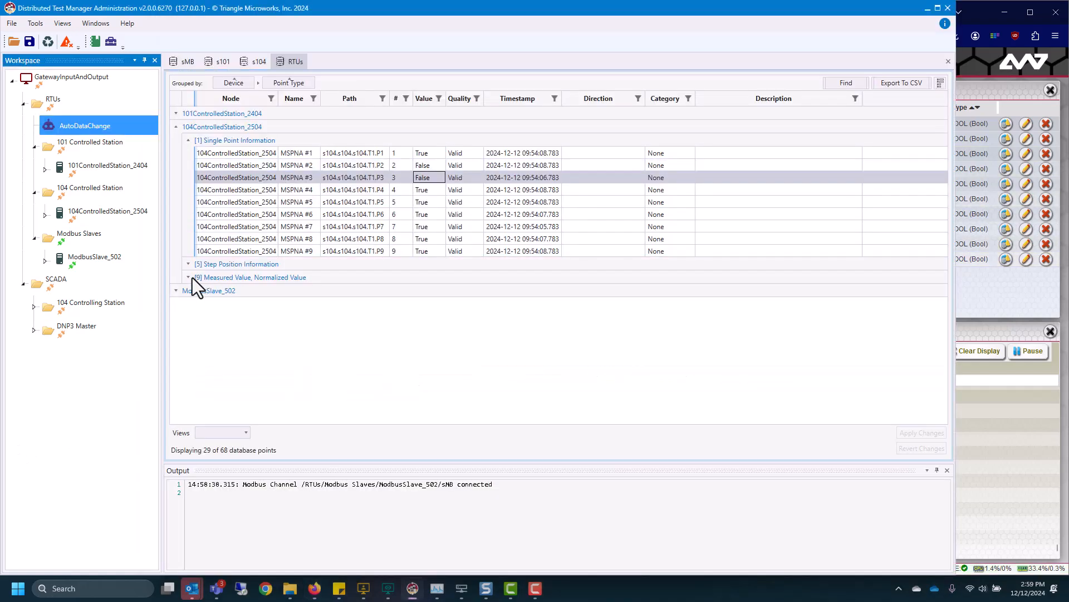
left_click(178, 293)
left_click(188, 317)
scroll(306, 351, "down", 1)
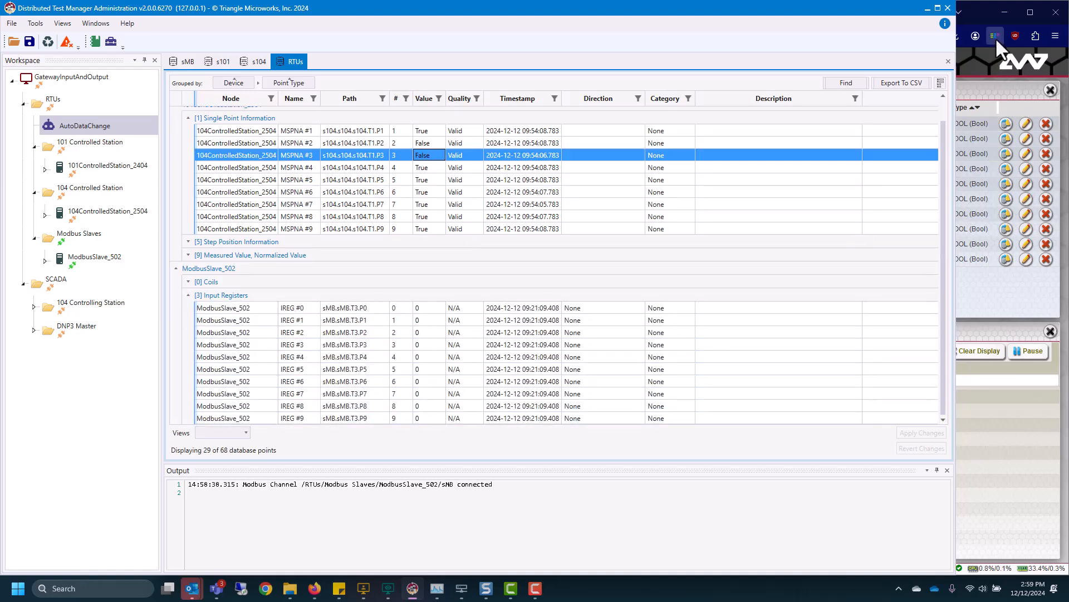
Return to SCADA Data Gateway and add the T3 (Input Register) data type to the L1 session of ModbusMaster_502
left_click(981, 18)
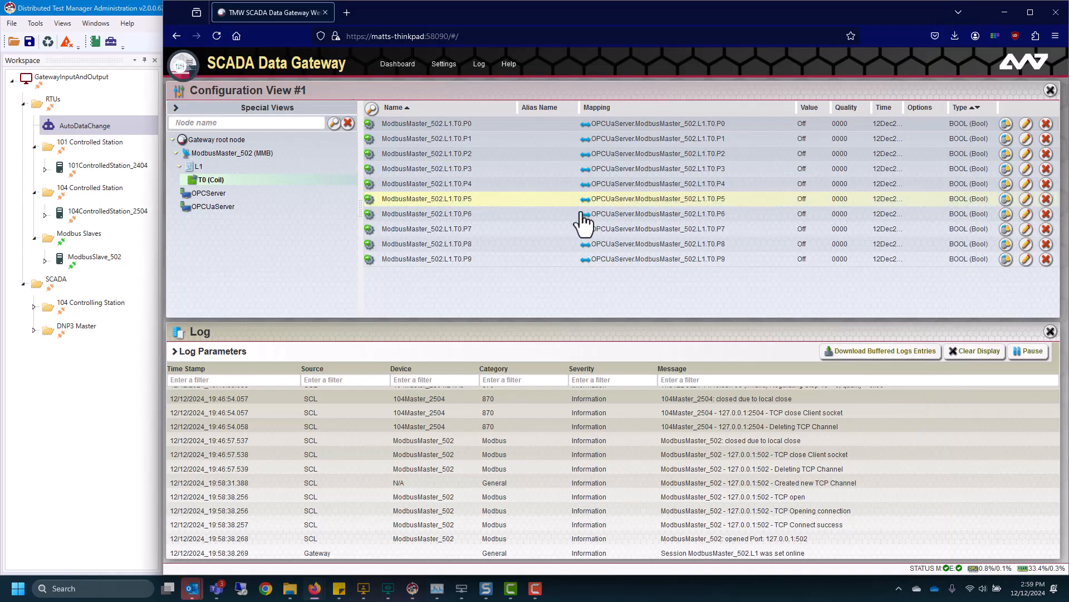
right_click(207, 167)
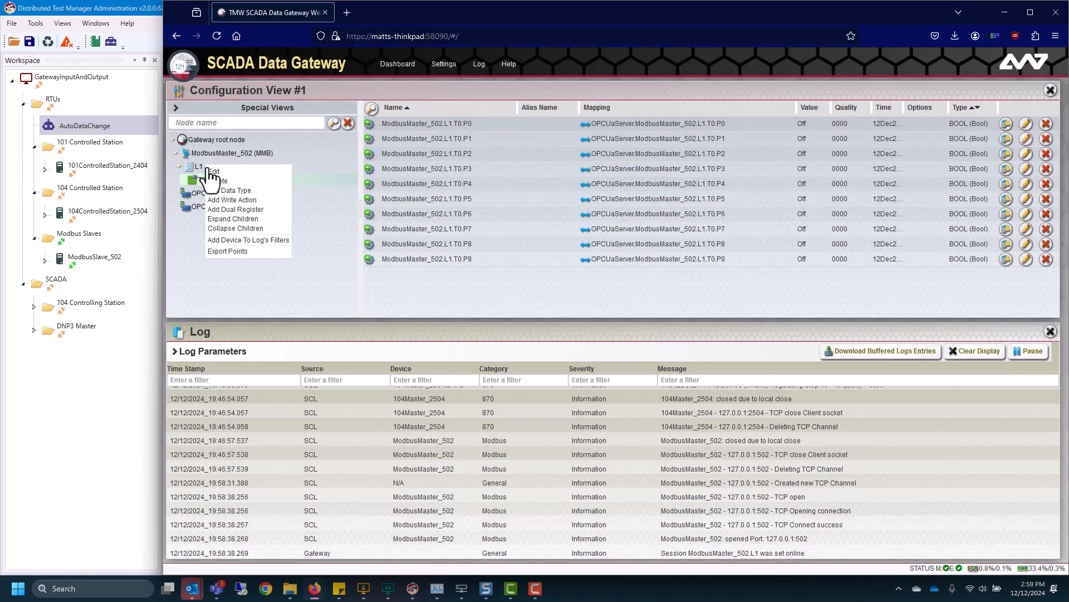
left_click(255, 191)
left_click(804, 192)
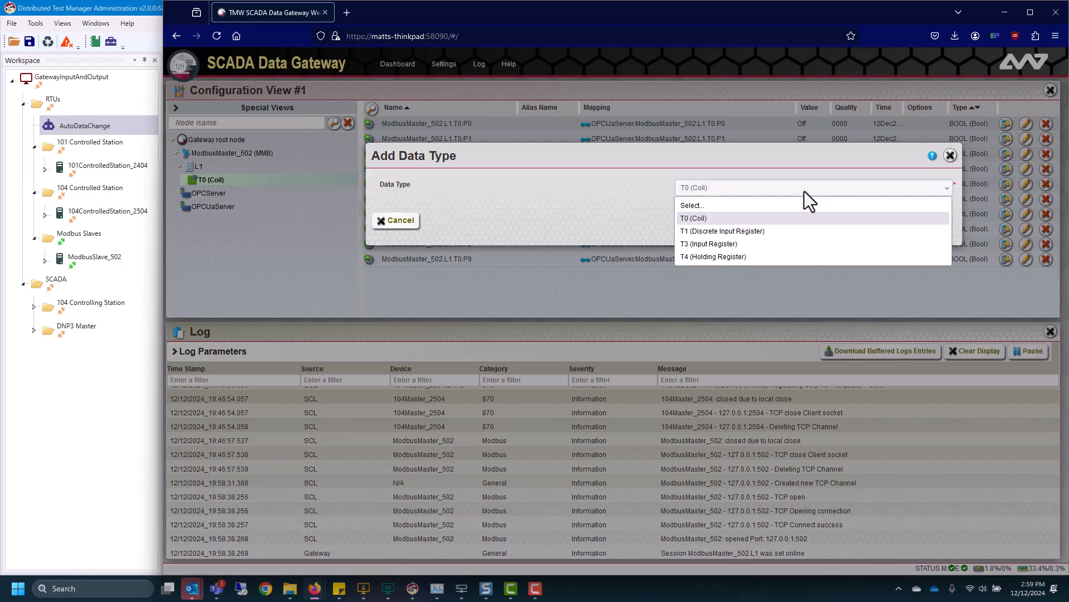
left_click(741, 247)
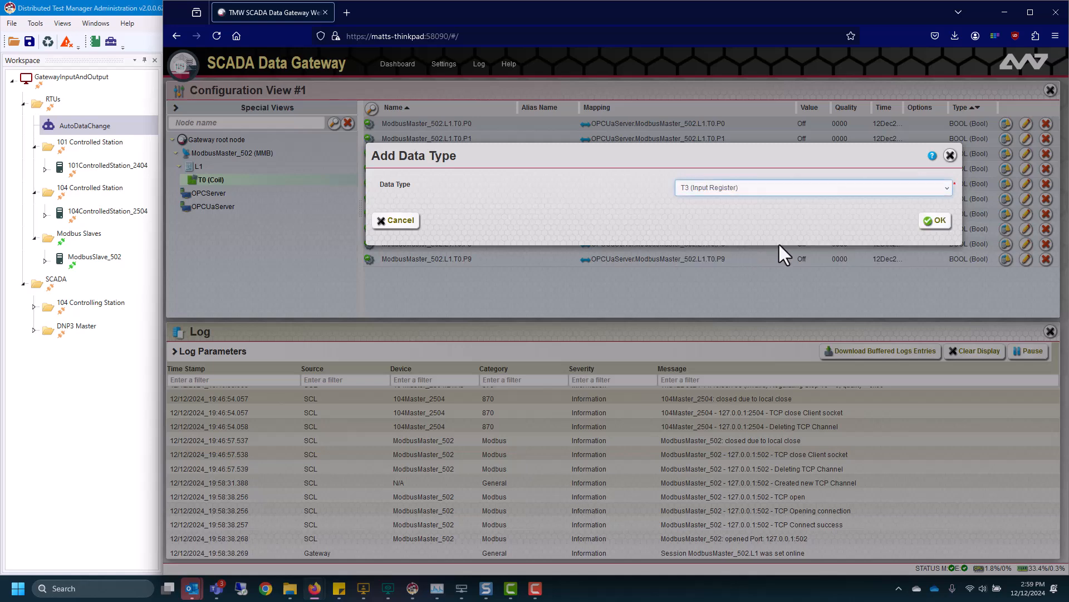
left_click(932, 227)
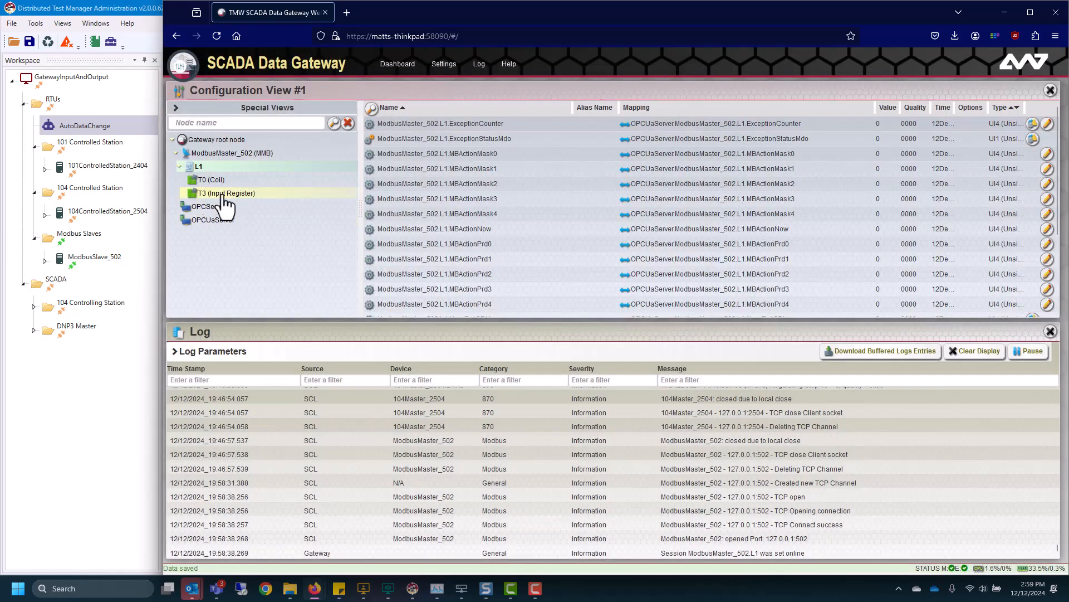
Add multiple MDOs to the T3 (Input Register) data type with information object addresses 0 to 9
right_click(220, 193)
left_click(257, 208)
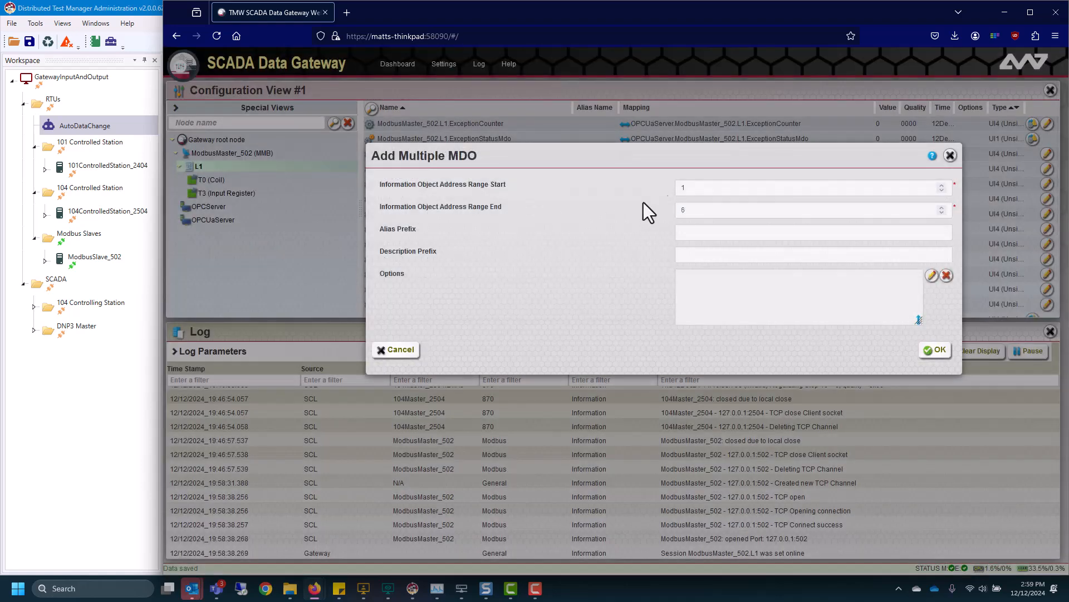
type("0")
double_click(695, 209)
type("9")
left_click(935, 352)
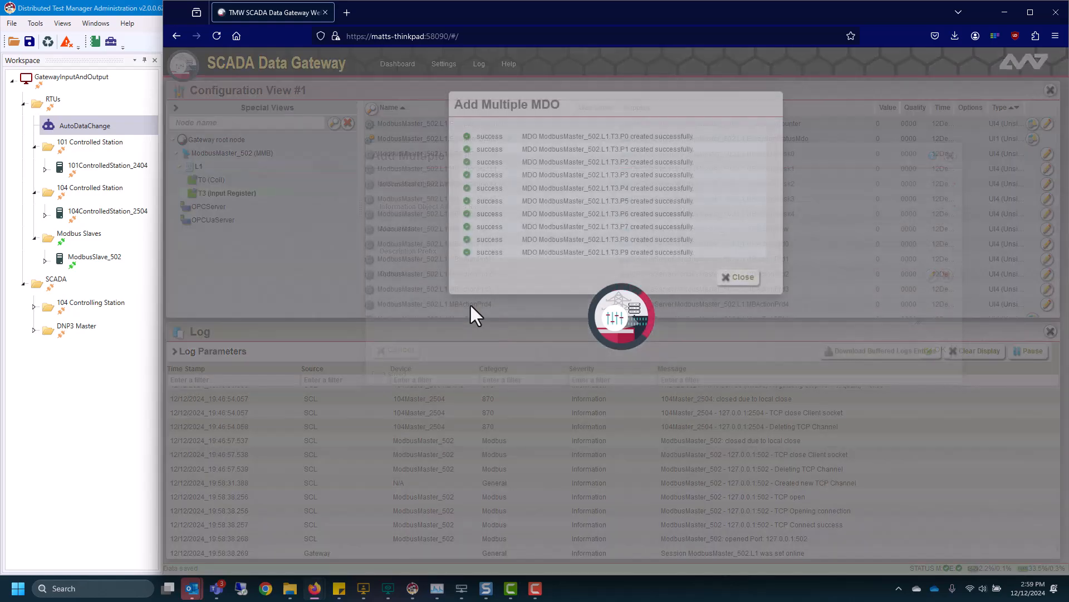
left_click(729, 279)
Review the point lists of the T0 (Coil) and T3 (Input Register) data types under ModbusMaster_502
left_click(210, 179)
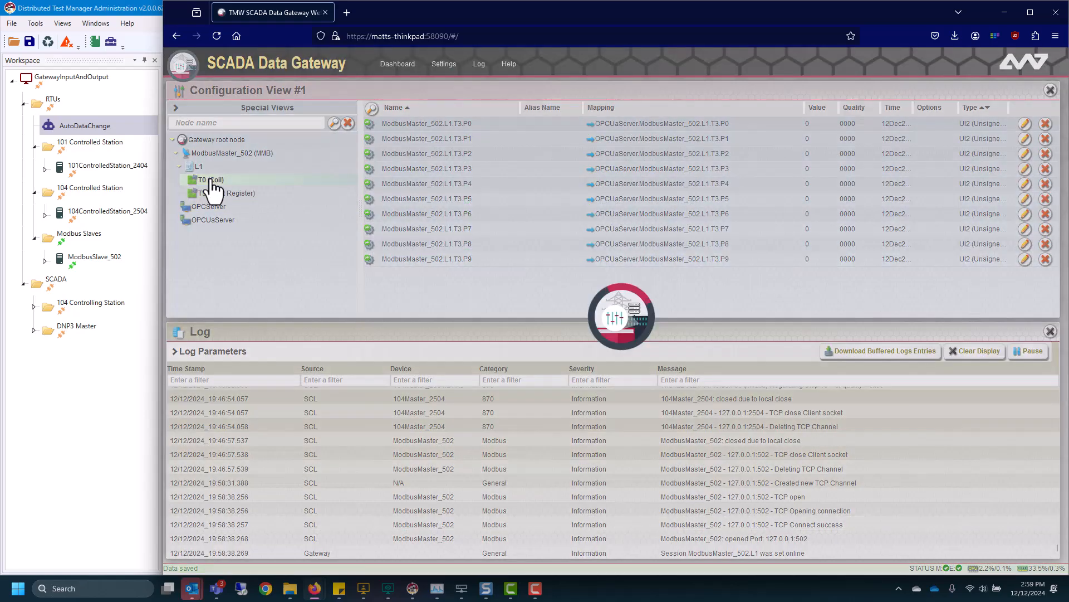
left_click(262, 193)
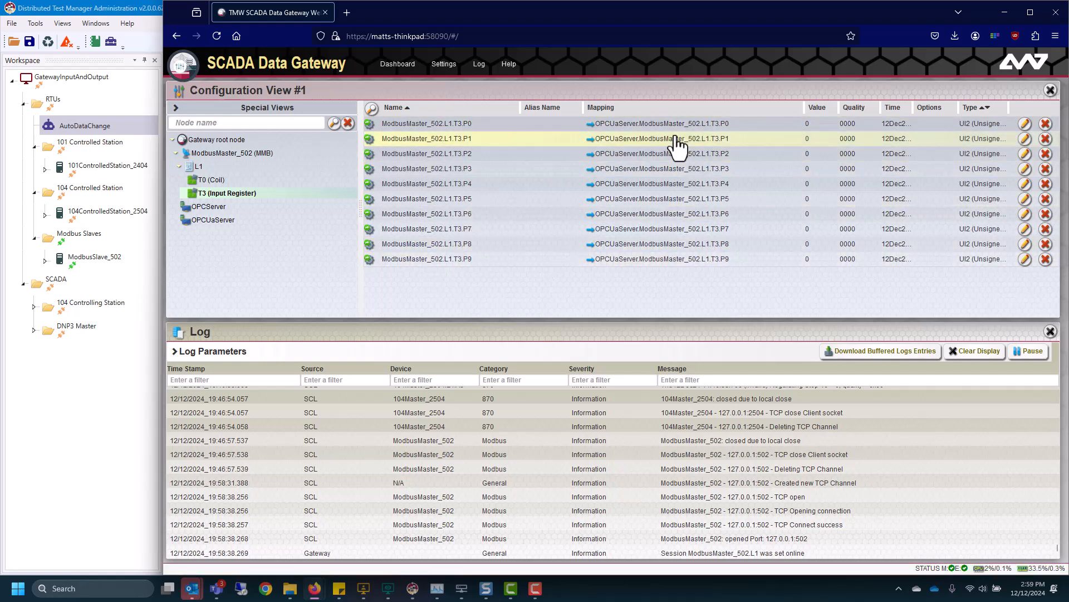
mouse_move(678, 146)
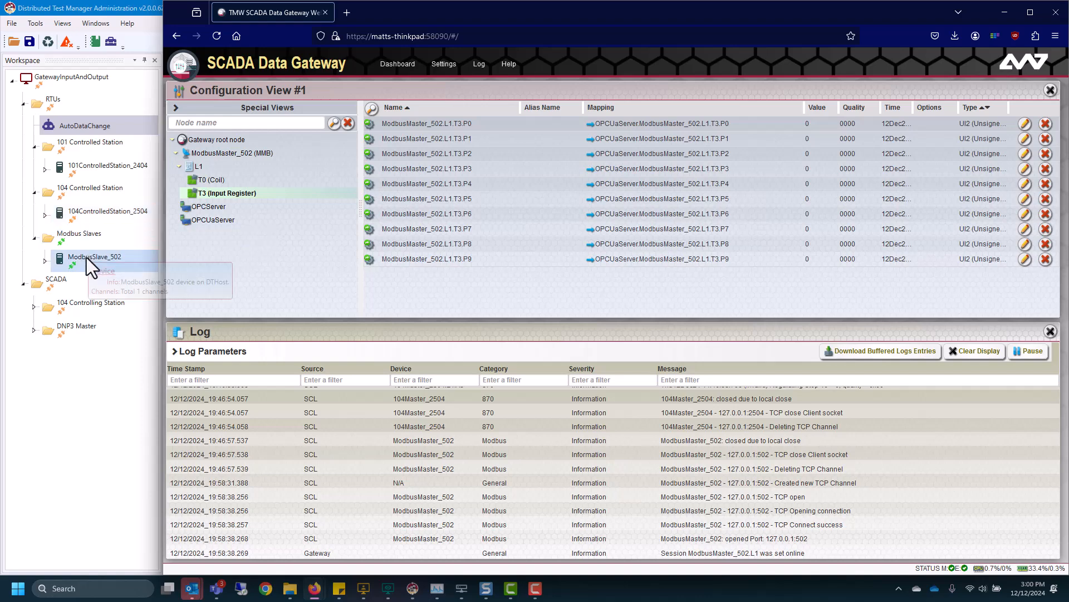
mouse_move(78, 237)
mouse_move(76, 268)
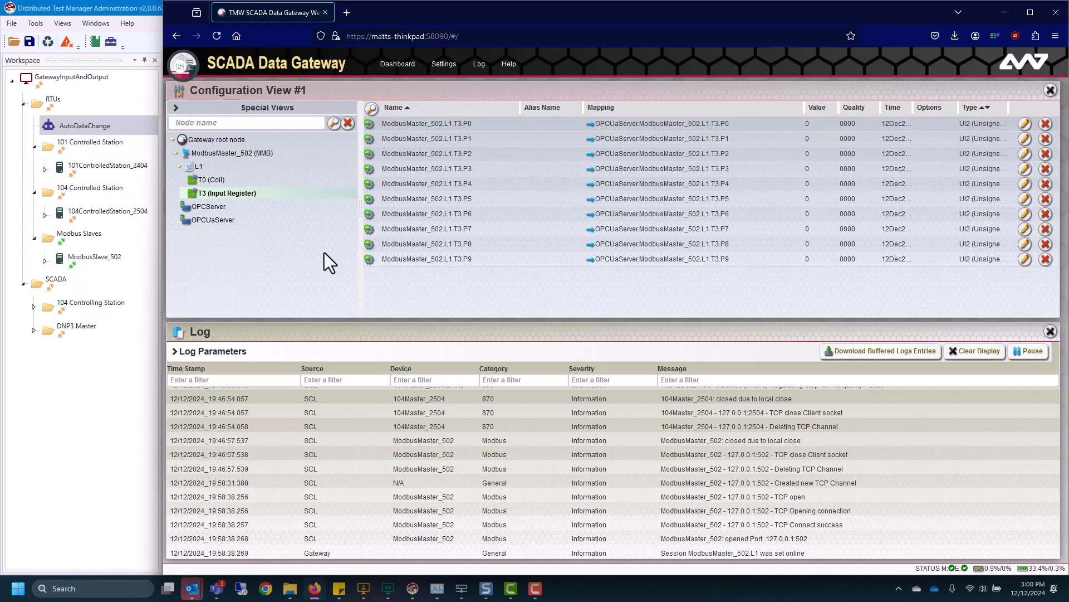
Add a TCP controlling station channel to the gateway root node with protocol M101, port 2404 and the name 101Master_2404
left_click(176, 153)
right_click(202, 141)
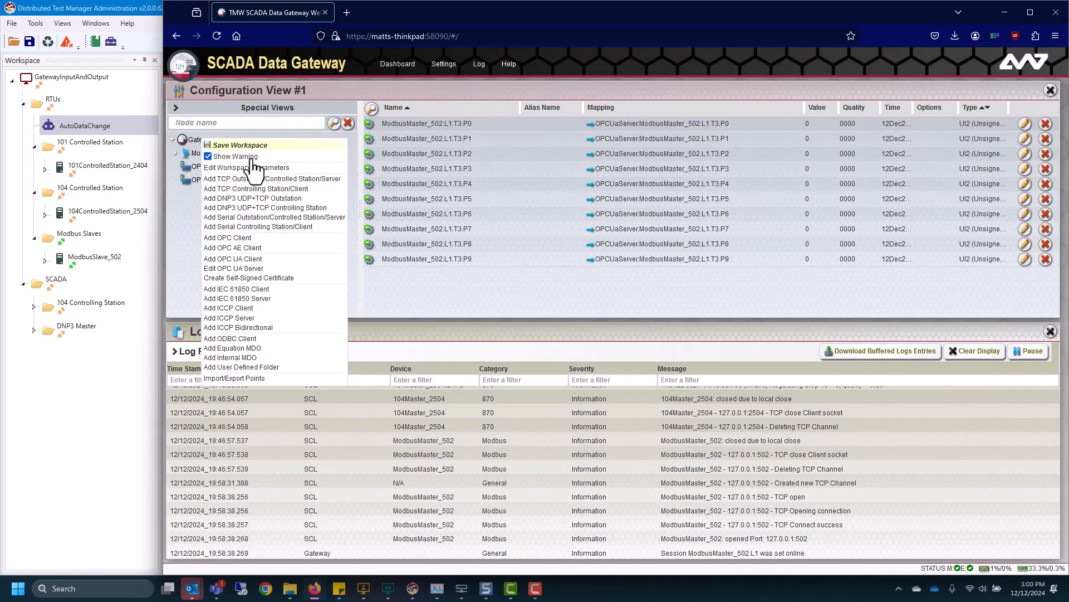
left_click(276, 191)
left_click(776, 212)
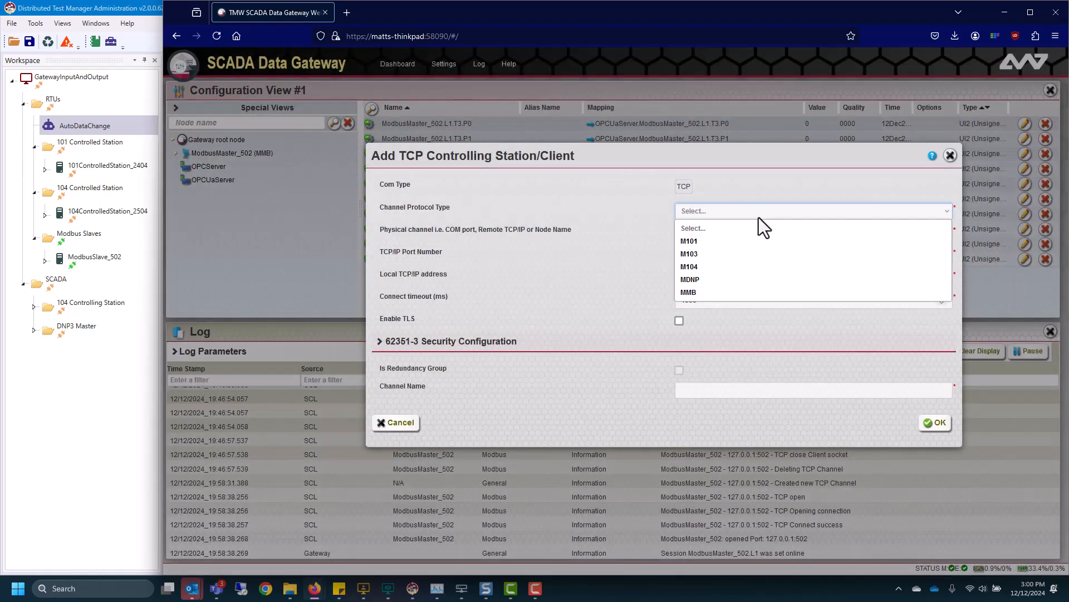
left_click(718, 245)
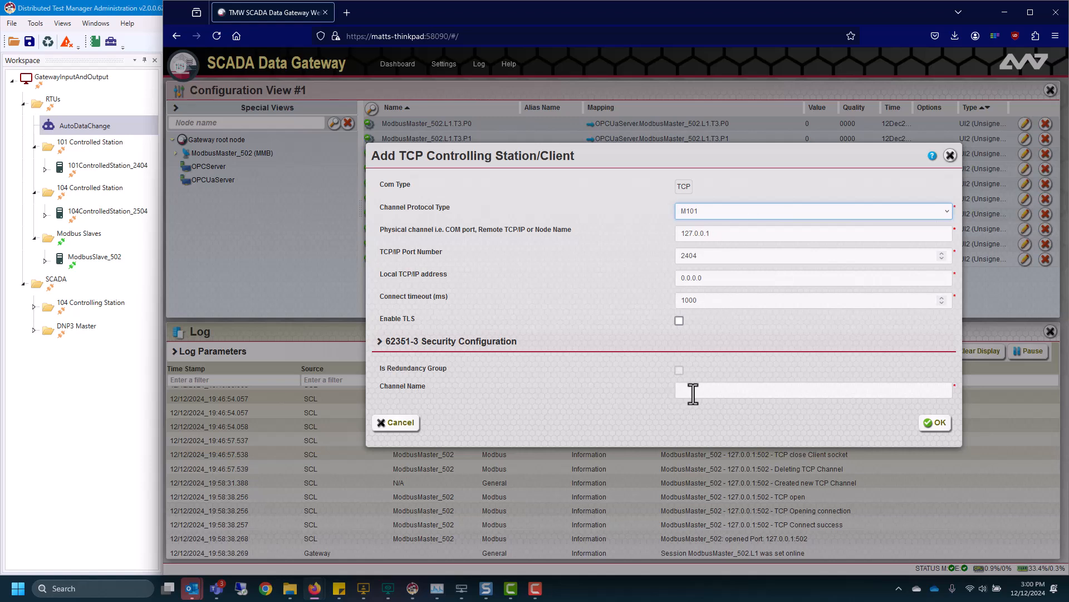
type("Master")
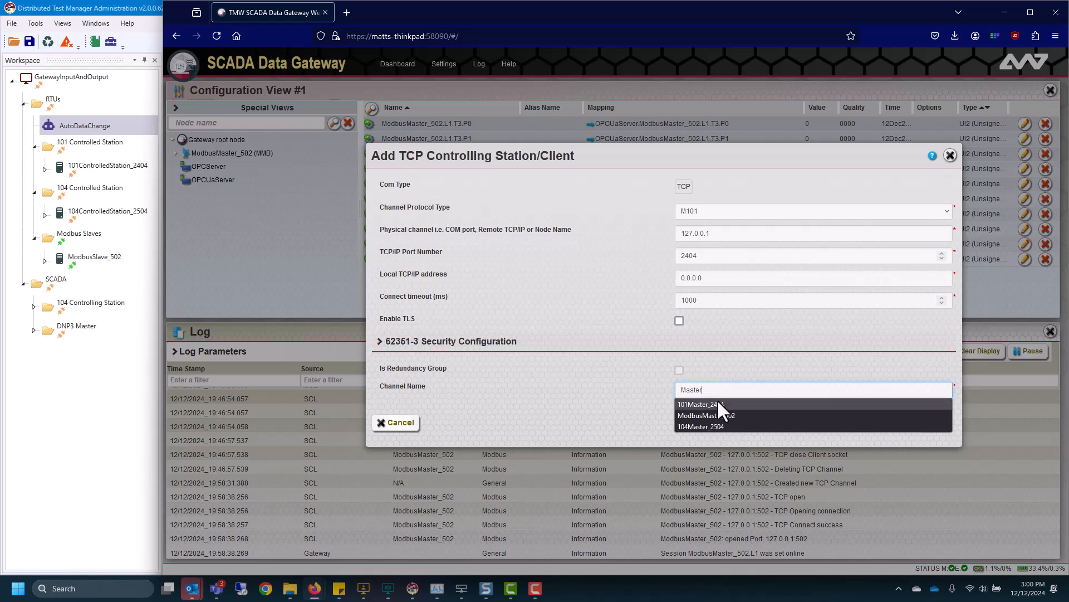
left_click(718, 403)
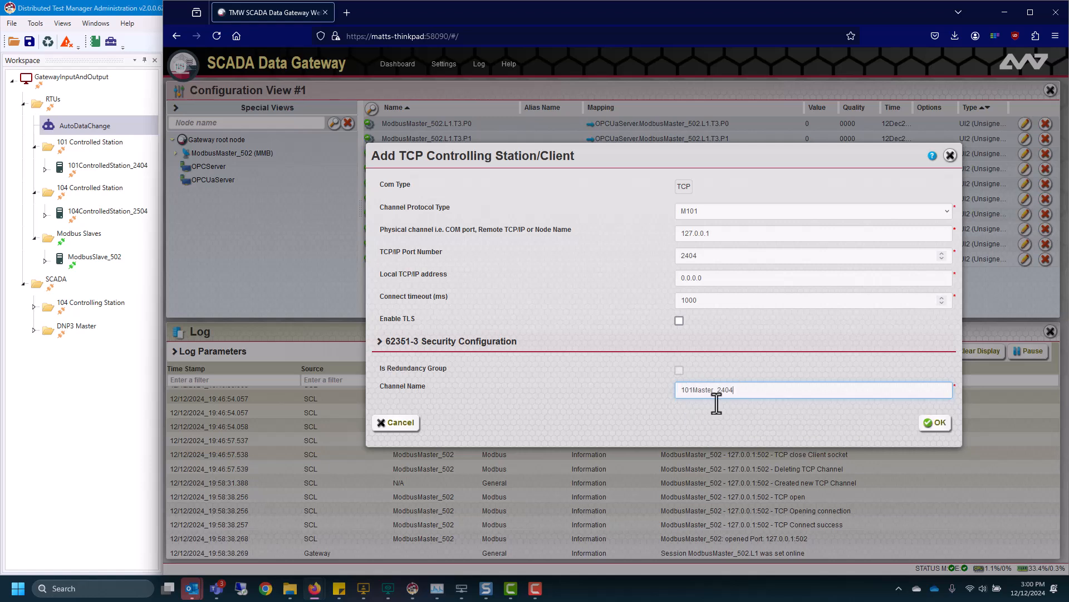
double_click(745, 391)
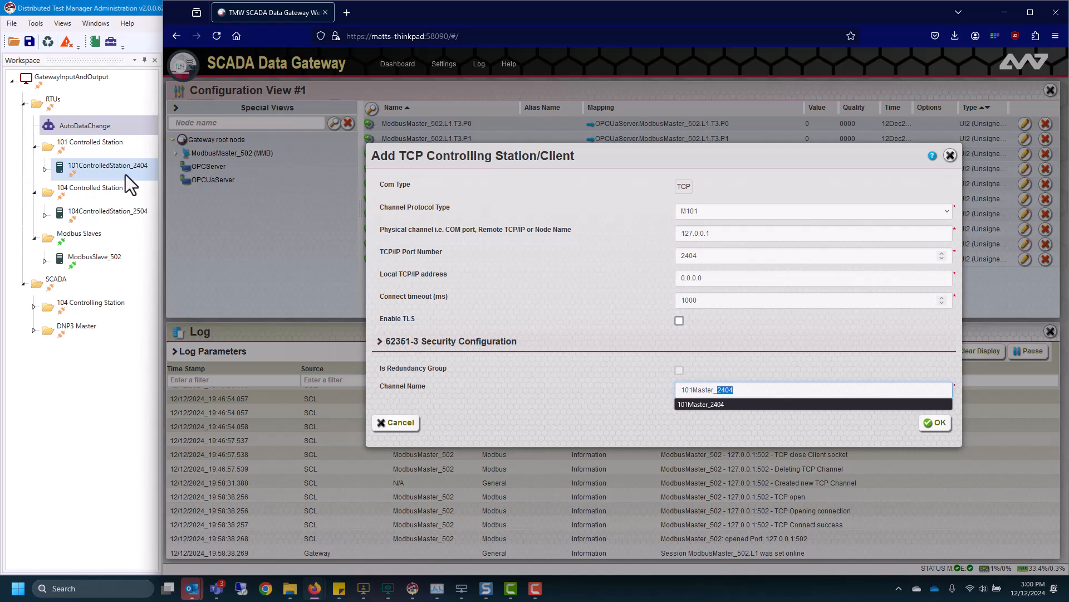
left_click(559, 420)
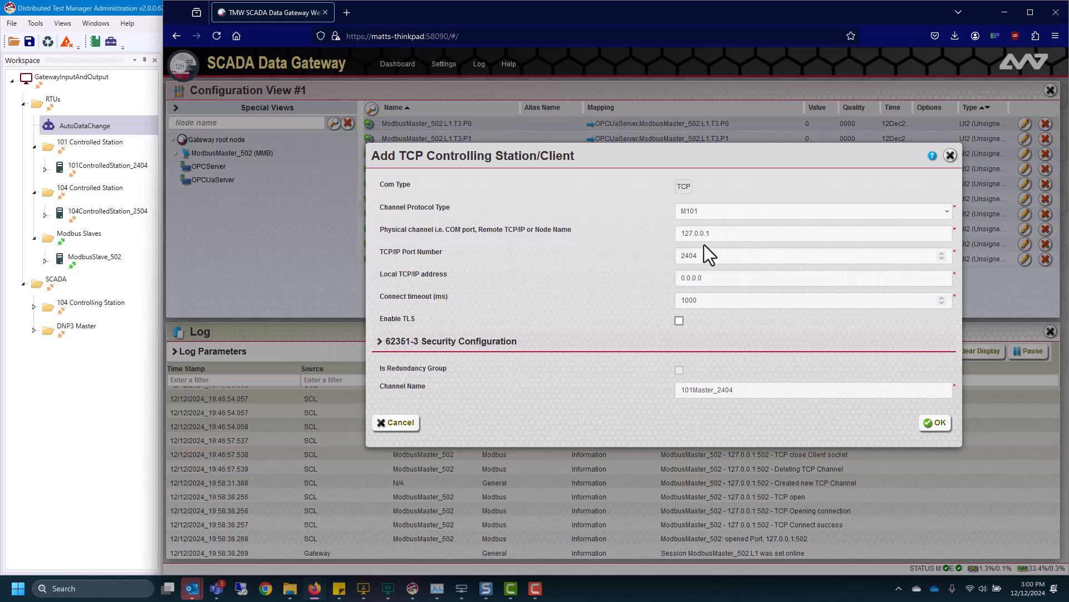
left_click(934, 427)
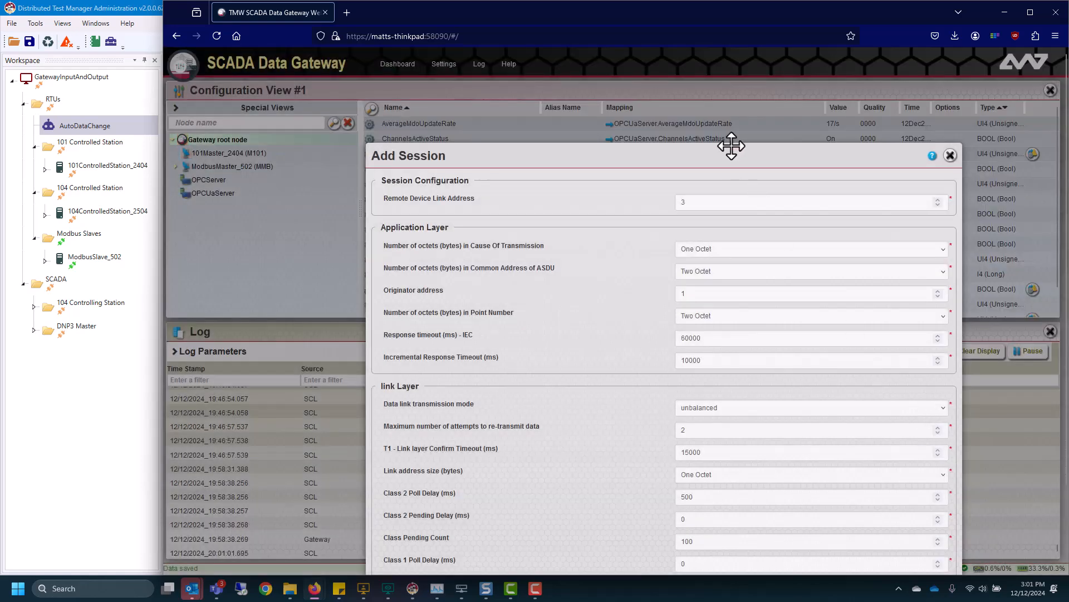
Add a session with remote device link address 3 and a sector with ASDU address 3 to 101Master_2404
left_click_drag(731, 149, 721, 53)
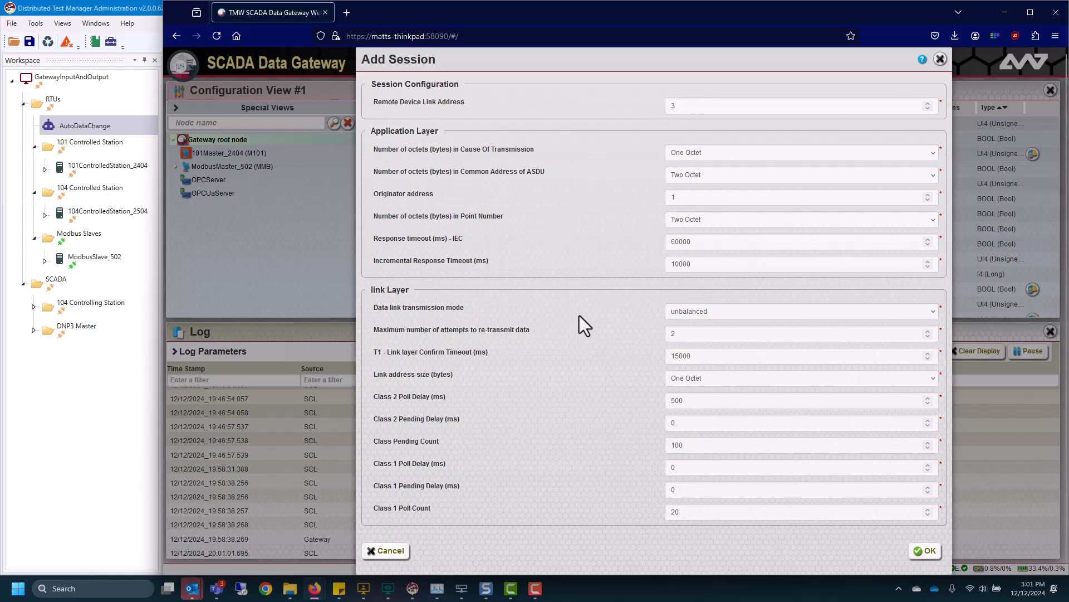
left_click(925, 551)
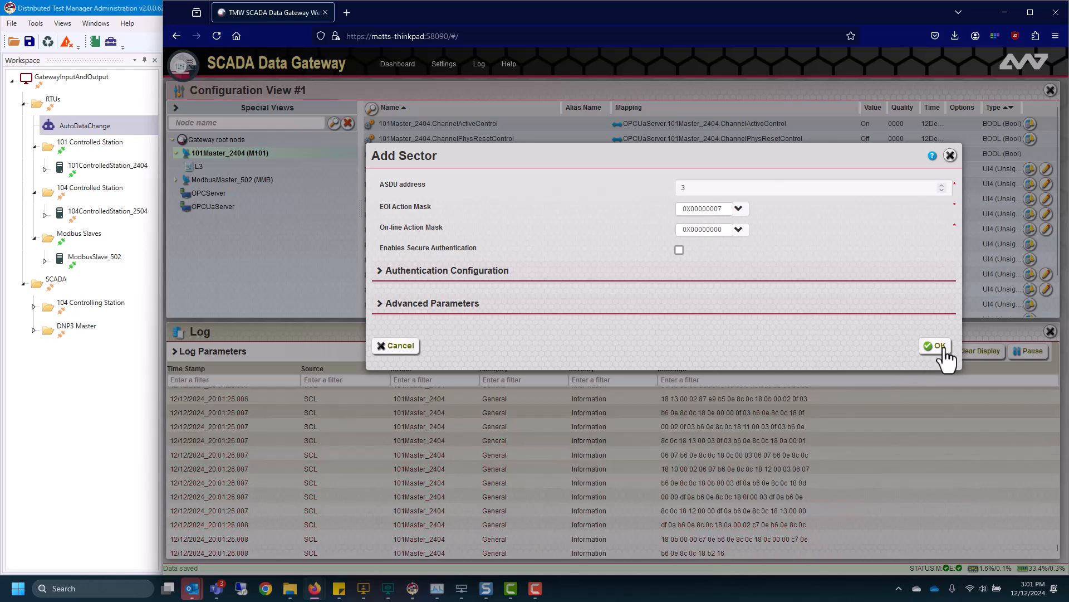
left_click(939, 347)
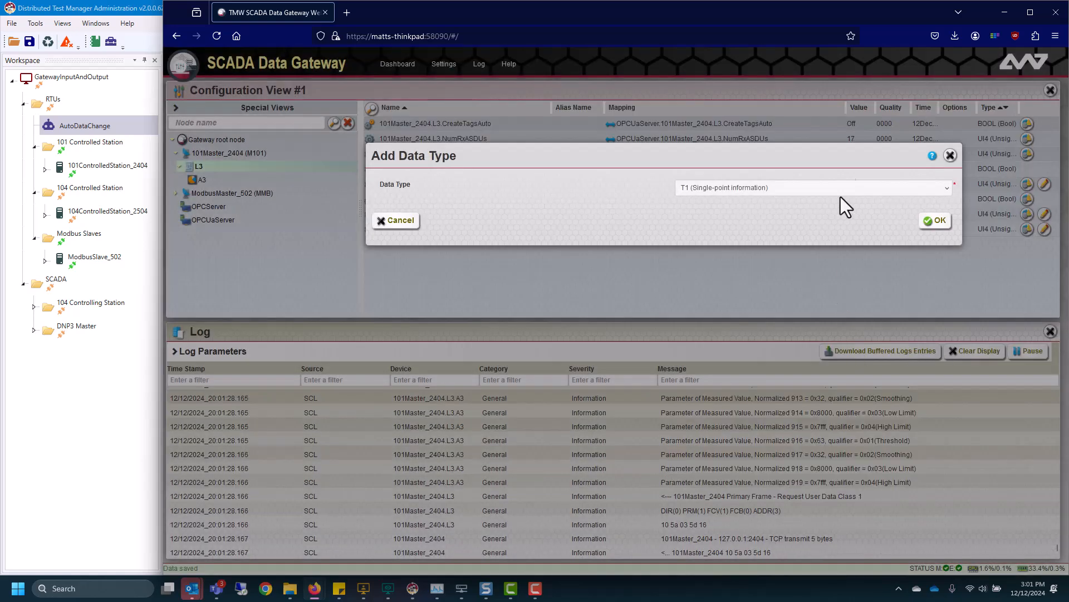
Add the T1 (Single-point information) and T3 (Double-point information) data types to sector A3 of 101Master_2404
left_click(936, 221)
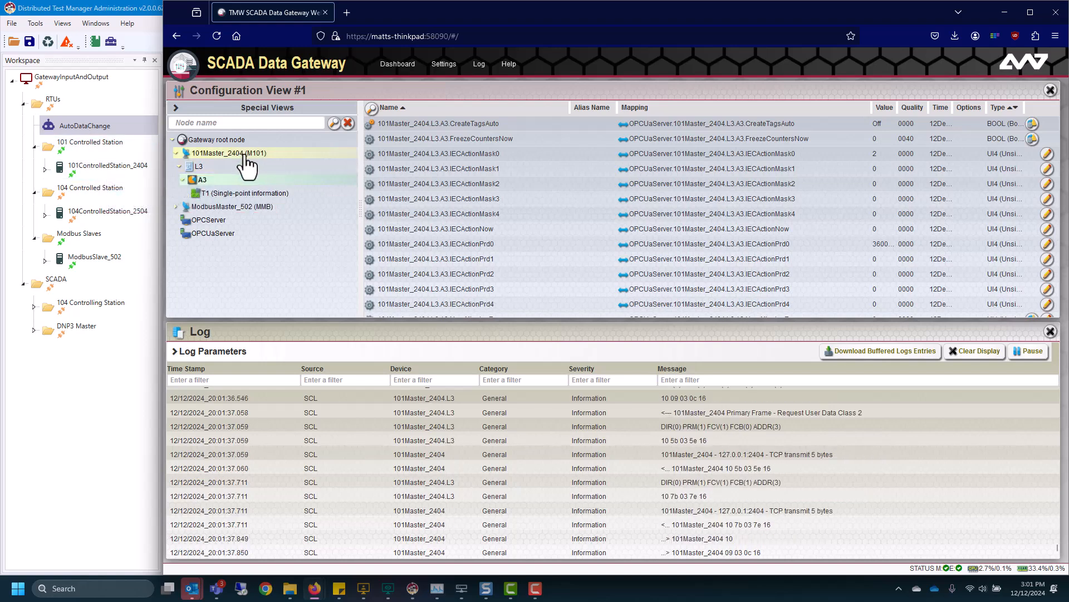
left_click(246, 194)
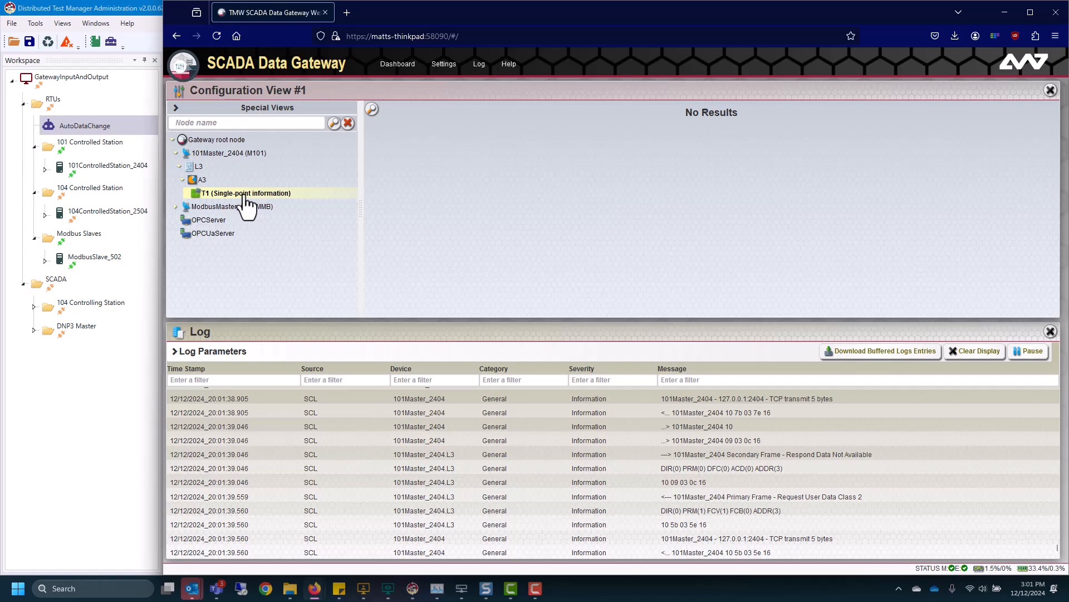
right_click(200, 180)
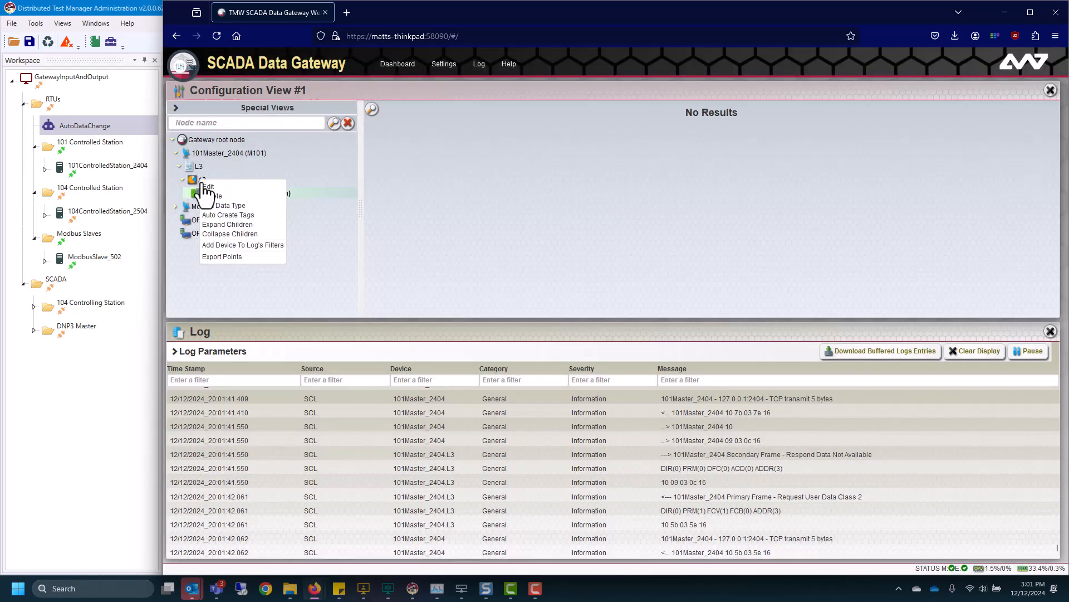
left_click(237, 206)
left_click(780, 188)
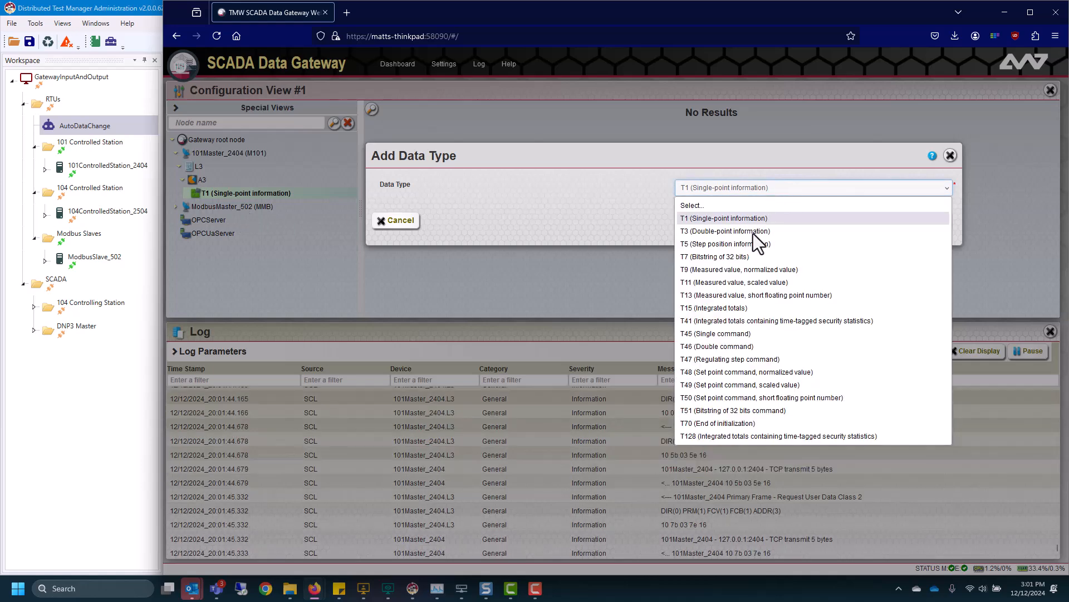
left_click(753, 233)
left_click(937, 221)
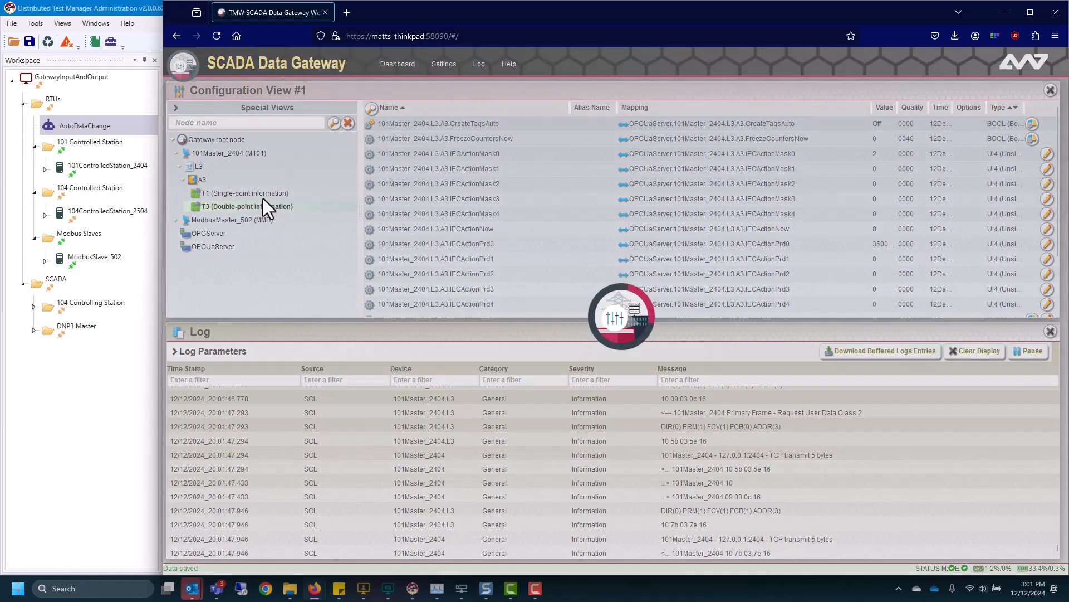
Run Auto Create Tags on sector A3 of 101Master_2404
left_click(265, 193)
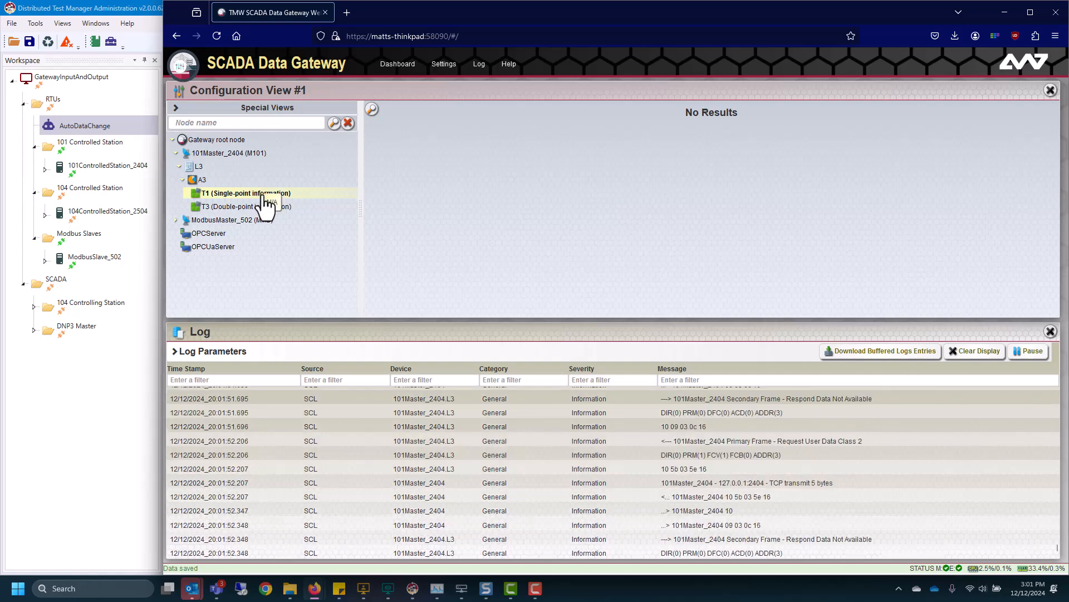
right_click(204, 180)
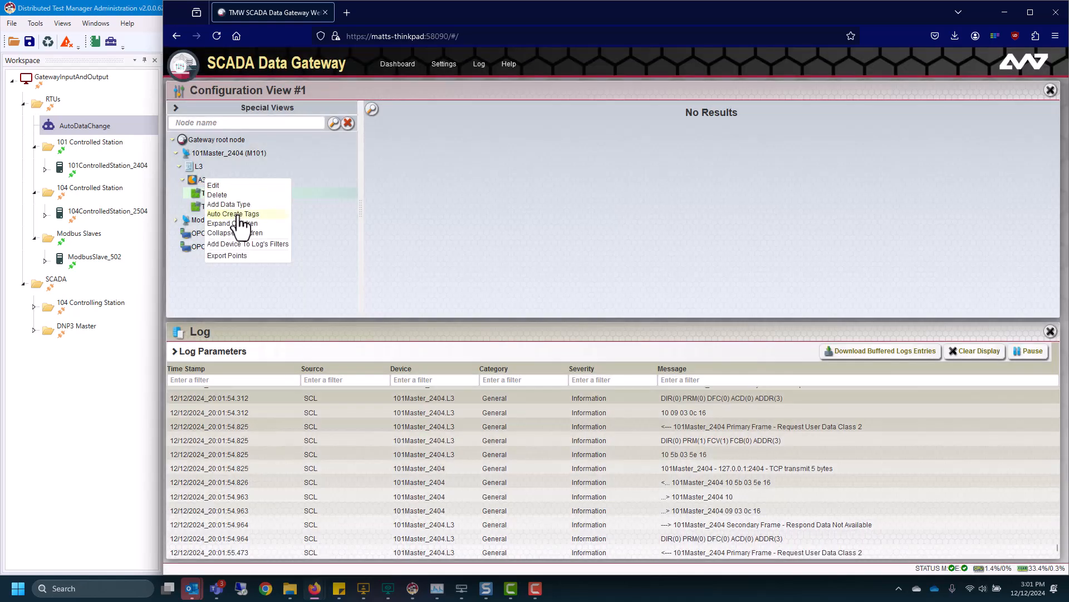
left_click(238, 215)
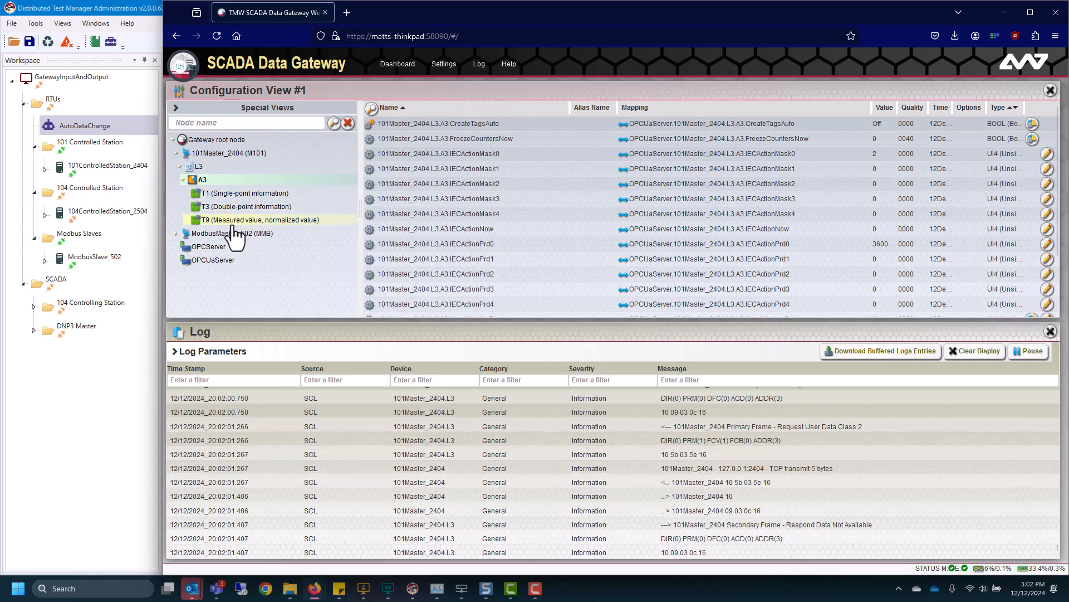
Review the points of the T9, T3 and T1 data types under sector A3
left_click(220, 225)
left_click(261, 207)
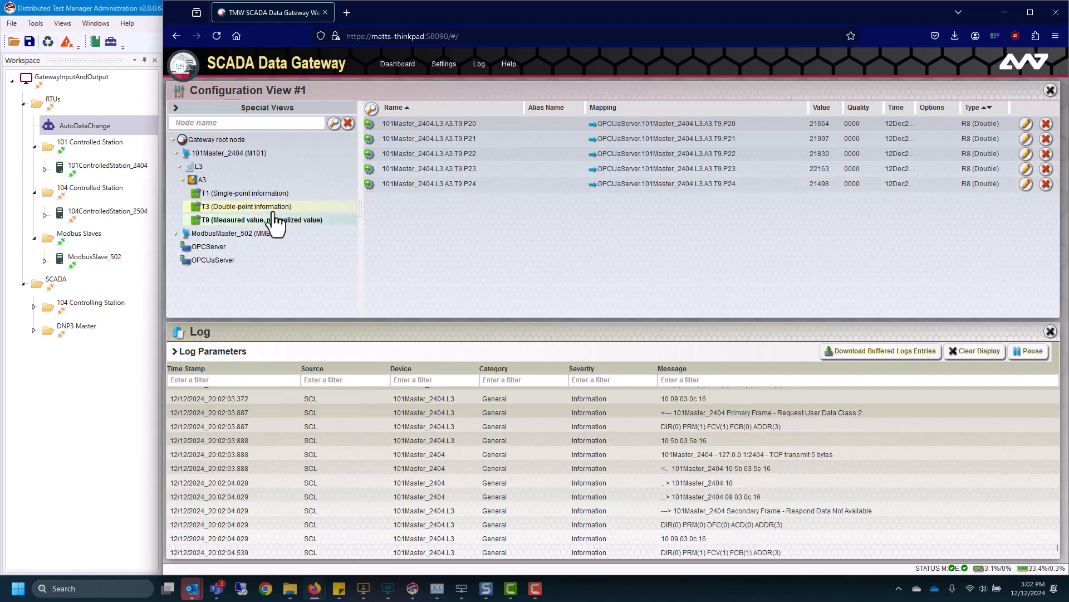
left_click(270, 195)
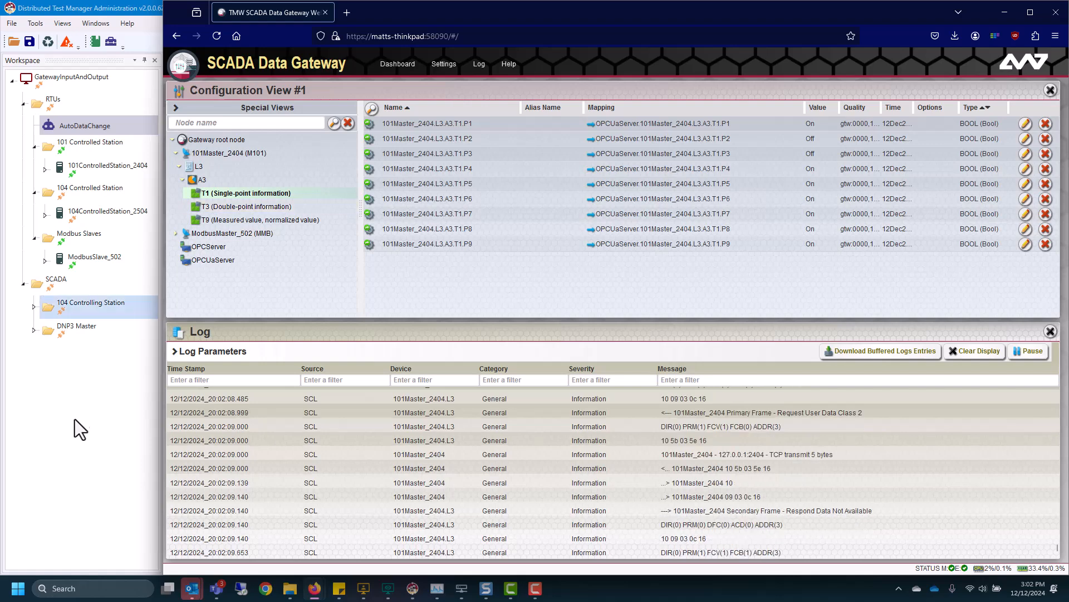
Switch to Distributed Test Manager and examine the single point, double point and normalized measured value groups of 101ControlledStation_2404
left_click(110, 410)
scroll(229, 120, "up", 1)
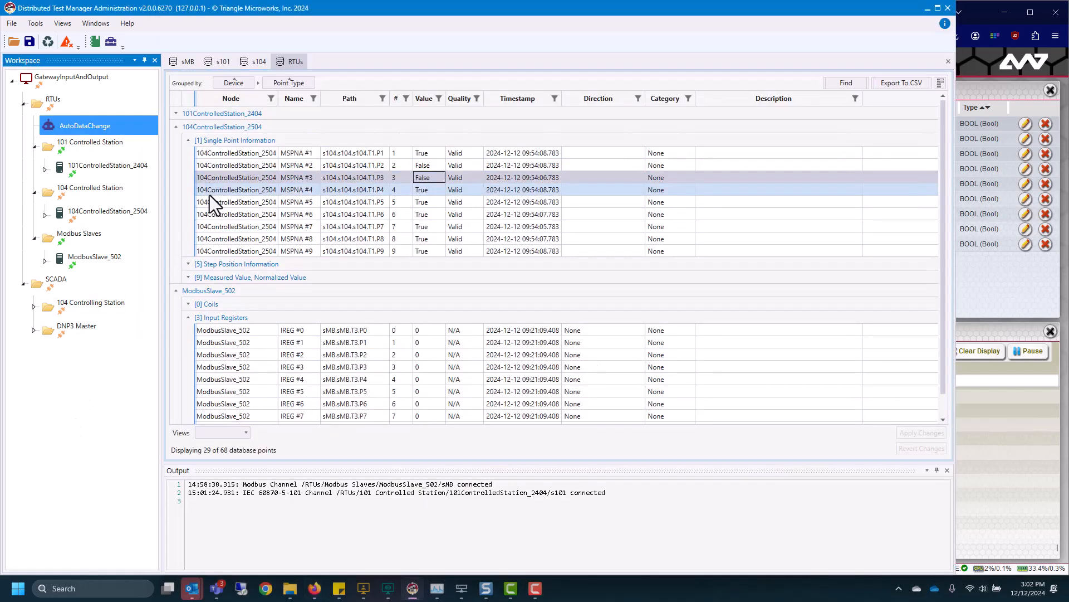
left_click(175, 128)
left_click(176, 139)
left_click(176, 114)
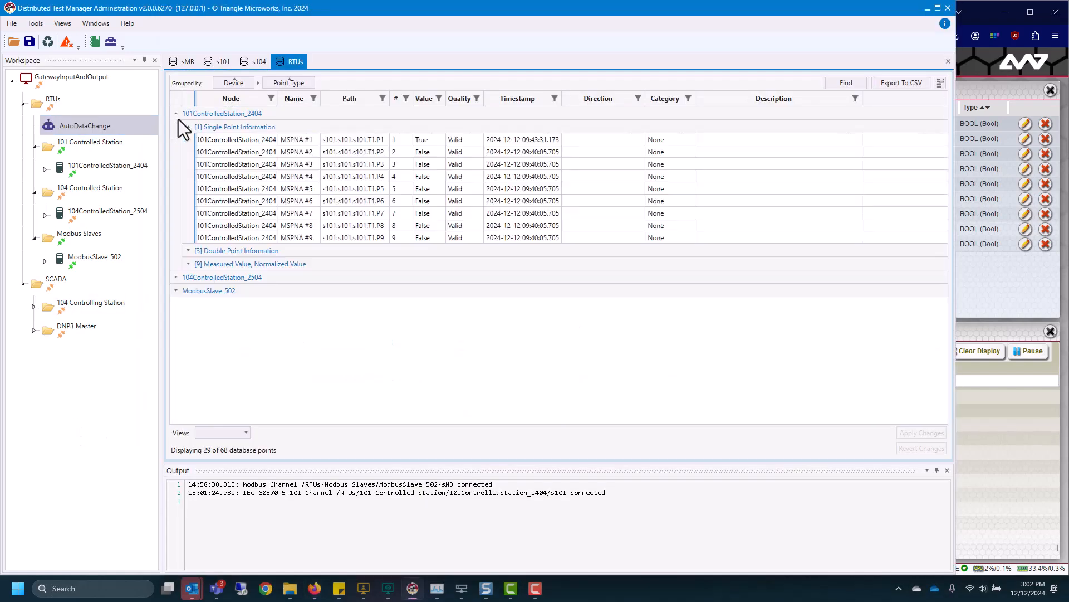
left_click(189, 127)
left_click(188, 128)
left_click(189, 250)
left_click(188, 386)
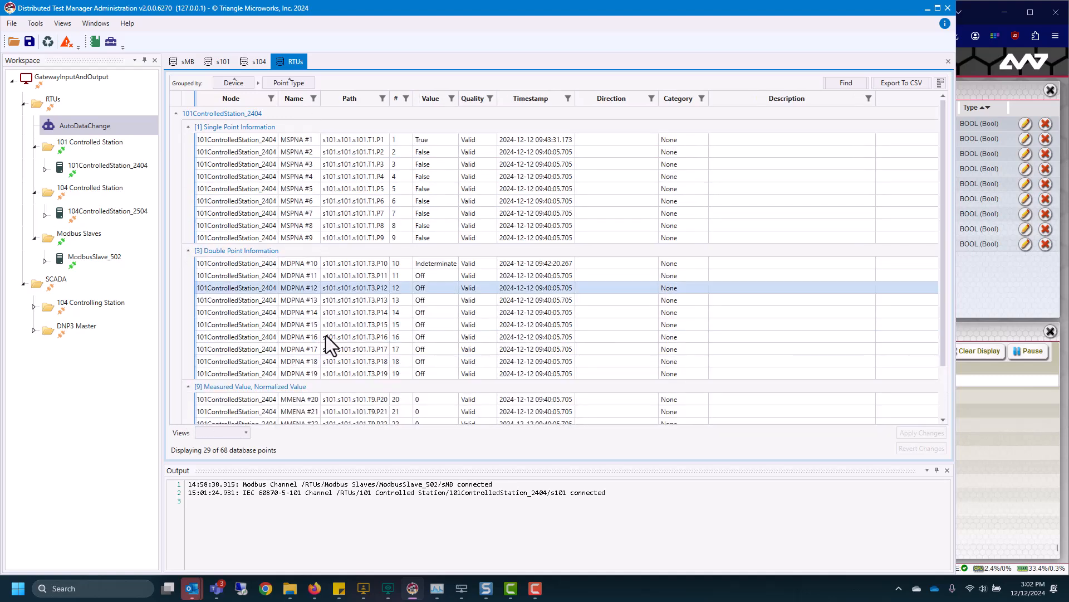
Switch to SCADA Data Gateway and add a TCP controlling station/client channel named 104Master_2504 with protocol M104 and port 2504
left_click(1002, 279)
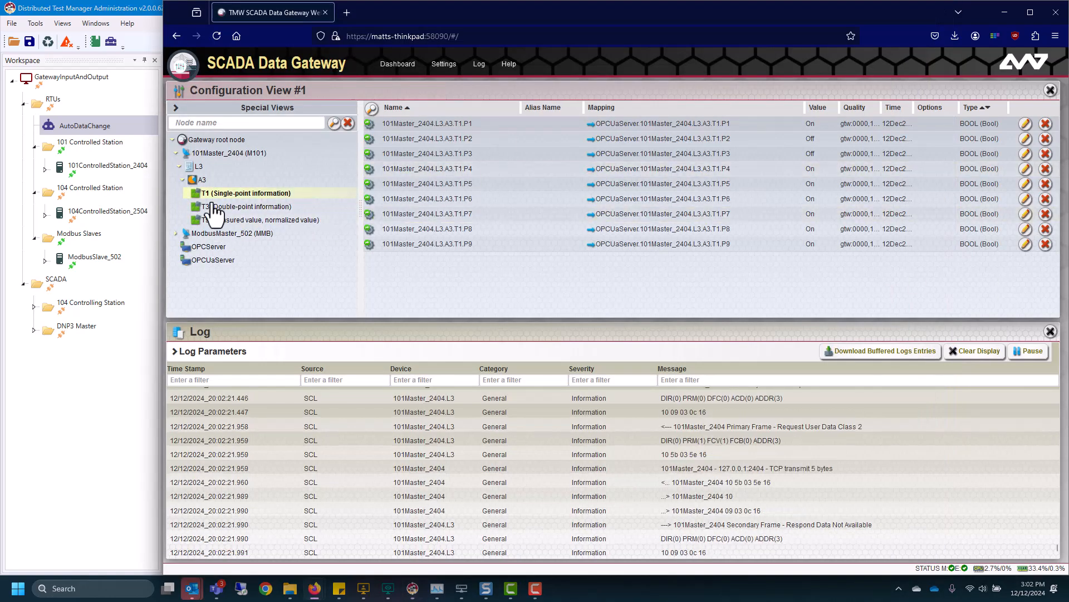
left_click(175, 153)
right_click(222, 140)
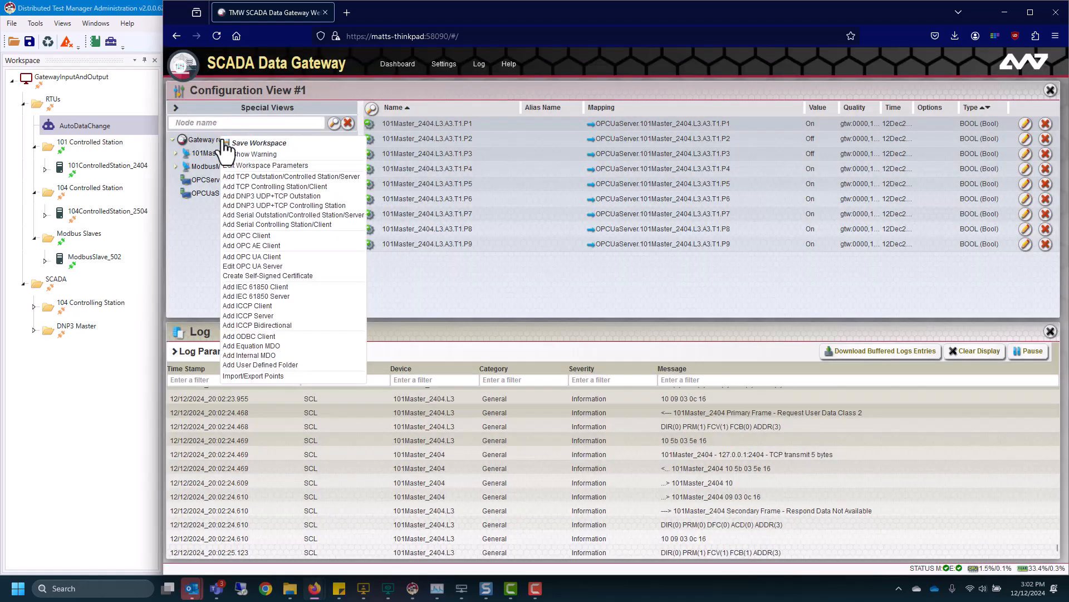
left_click(281, 186)
left_click(740, 215)
left_click(704, 266)
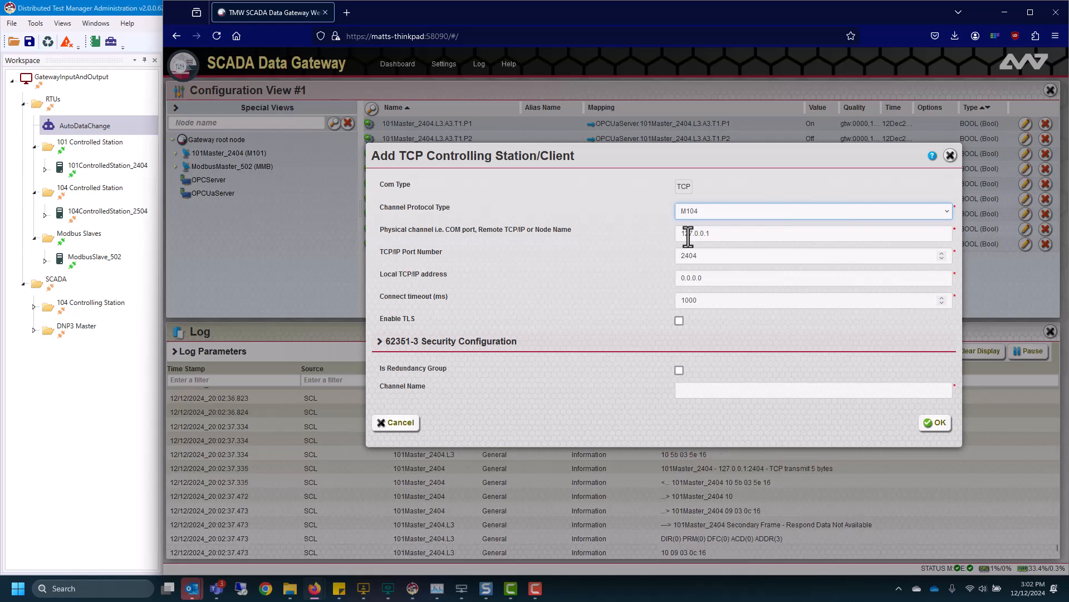
left_click(690, 258)
type("5")
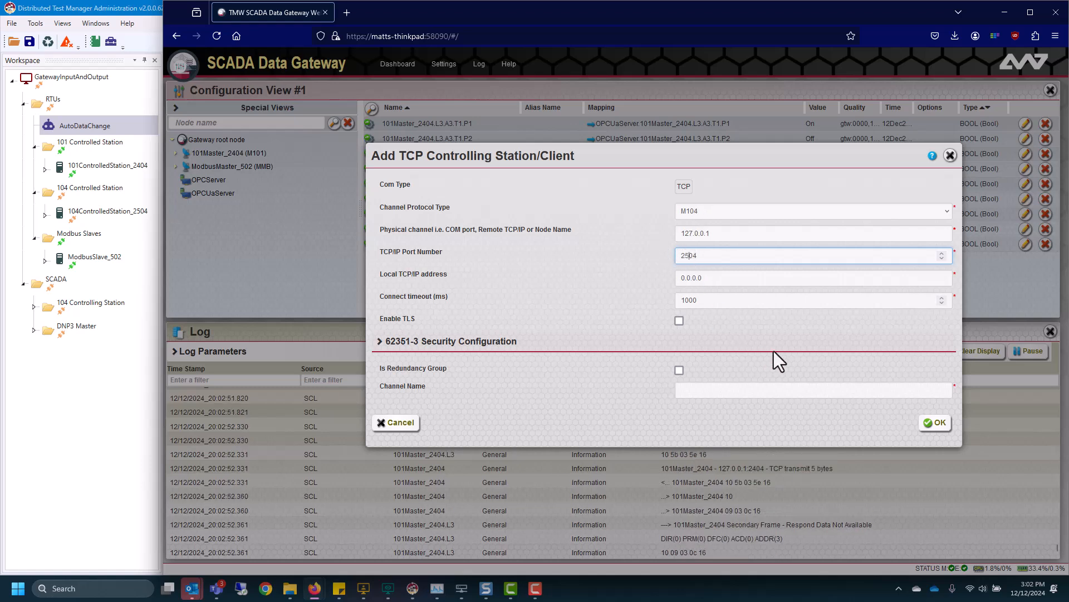
left_click(726, 390)
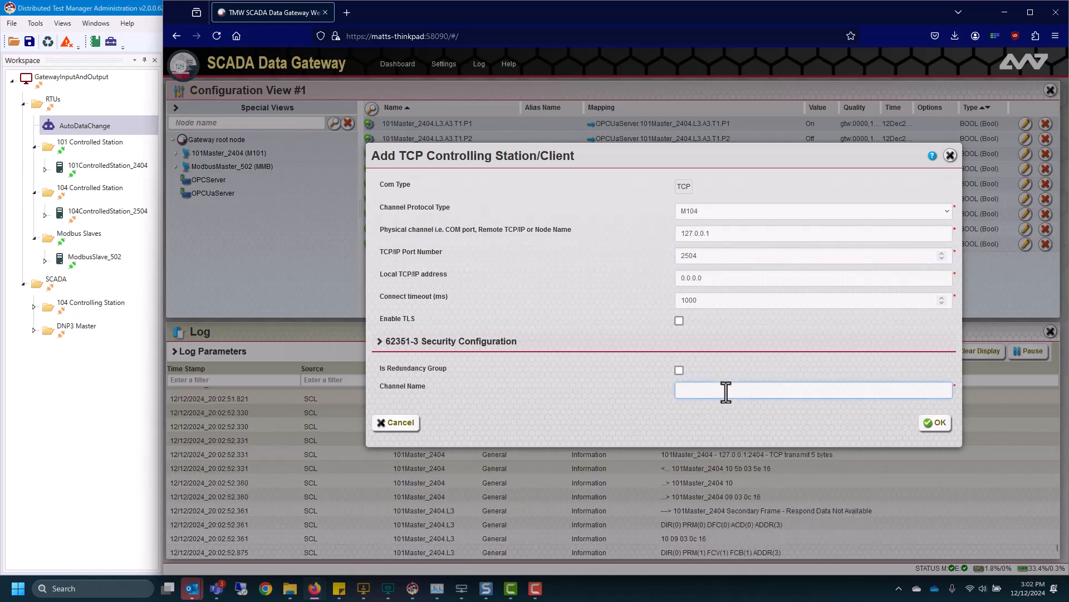
type("Mas")
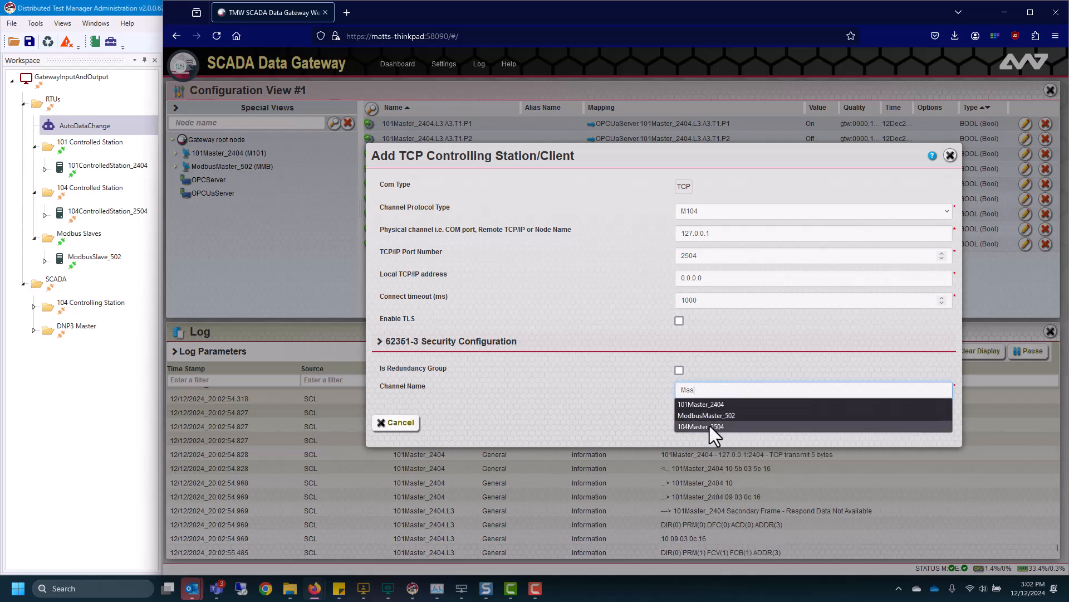
left_click(710, 426)
left_click(934, 423)
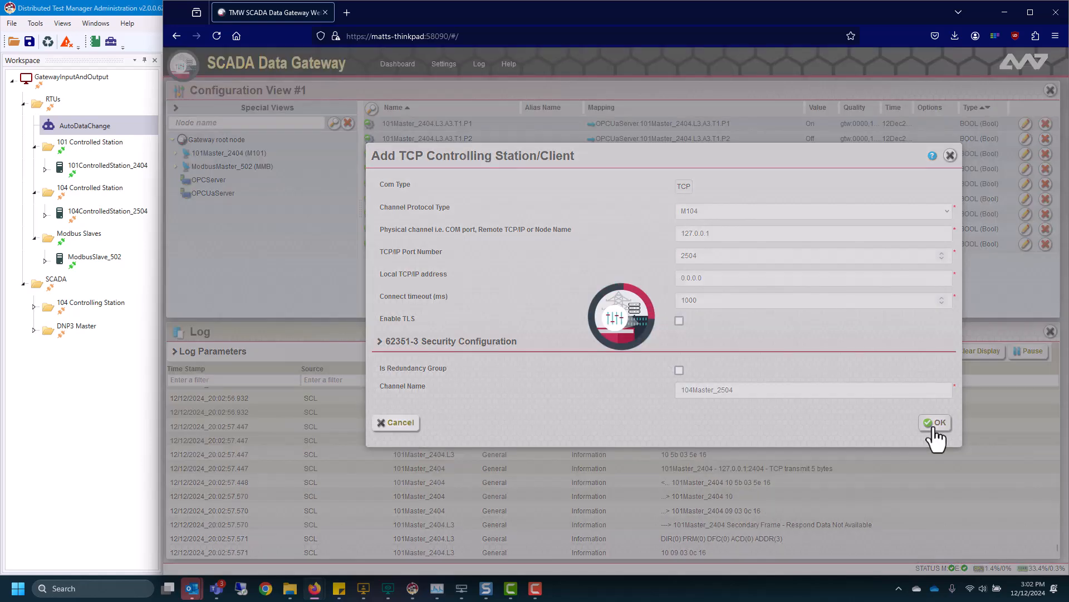
Accept session L1 for 104Master_2504, with a sector at ASDU address 3 and data type T1 (Single-point information)
left_click(942, 449)
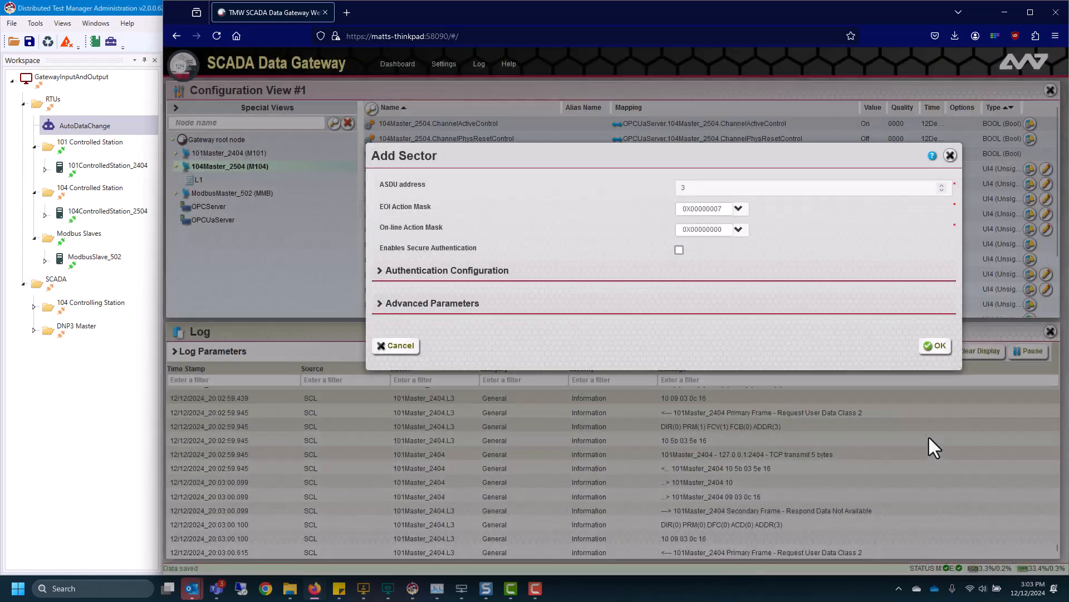
left_click(937, 346)
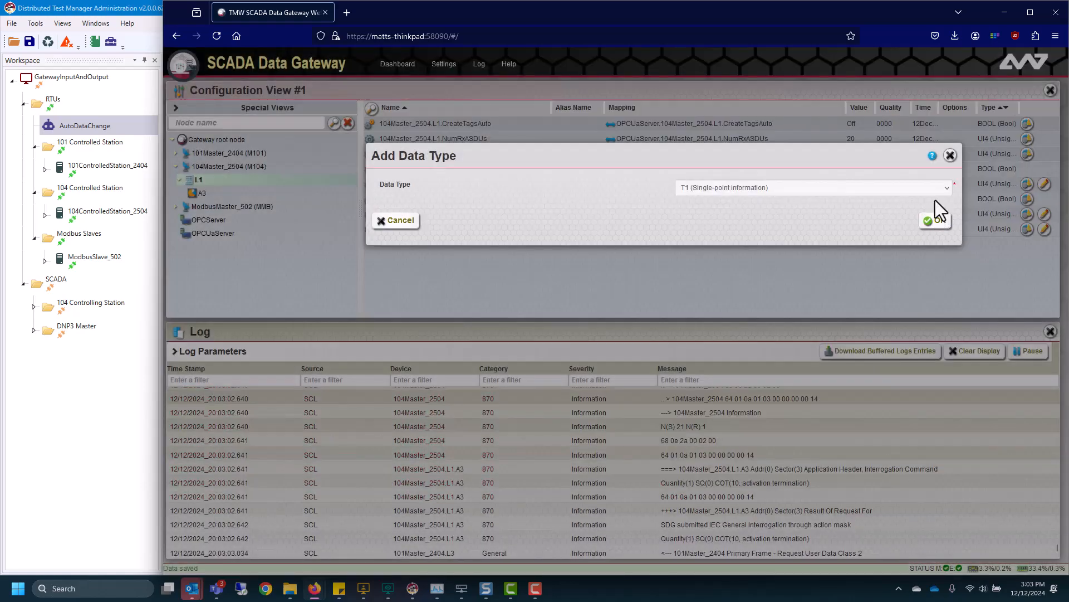
left_click(936, 220)
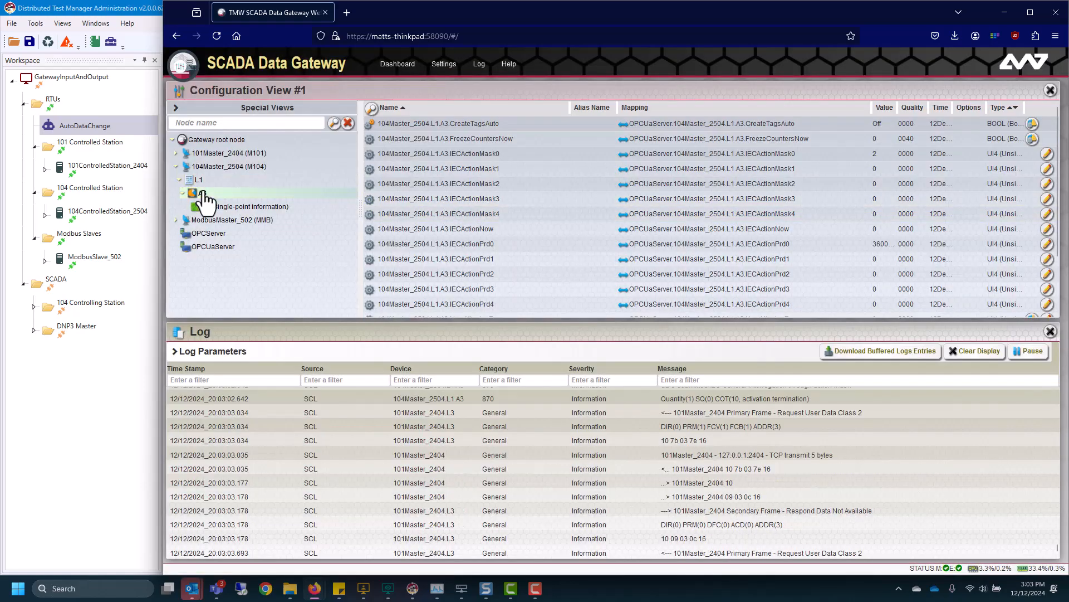
Run Auto Create Tags on sector A3 of 104Master_2504 and review its T5 and T9 points
right_click(202, 194)
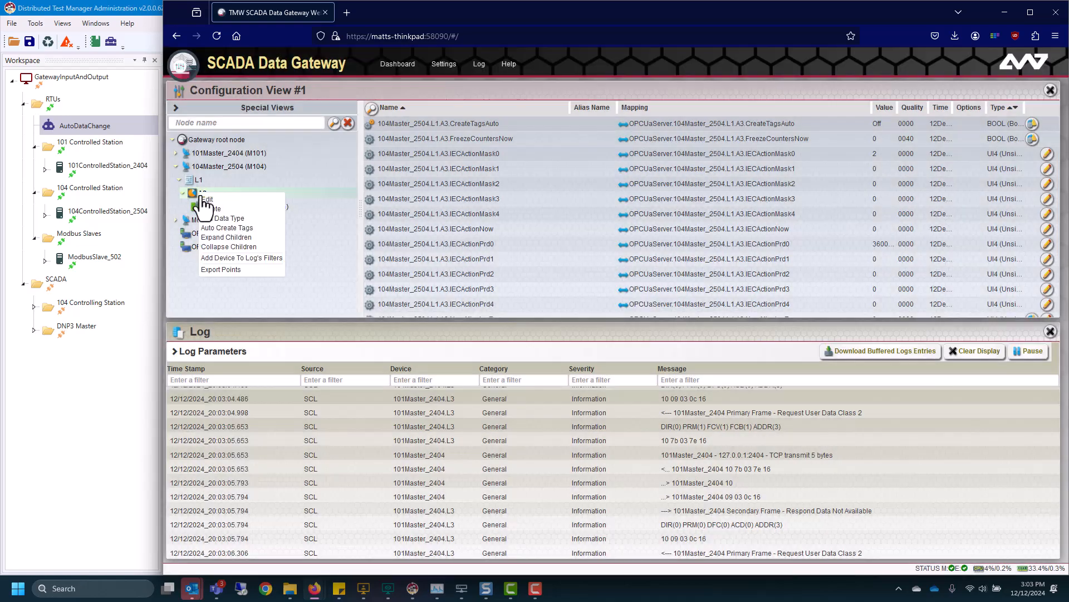
left_click(247, 228)
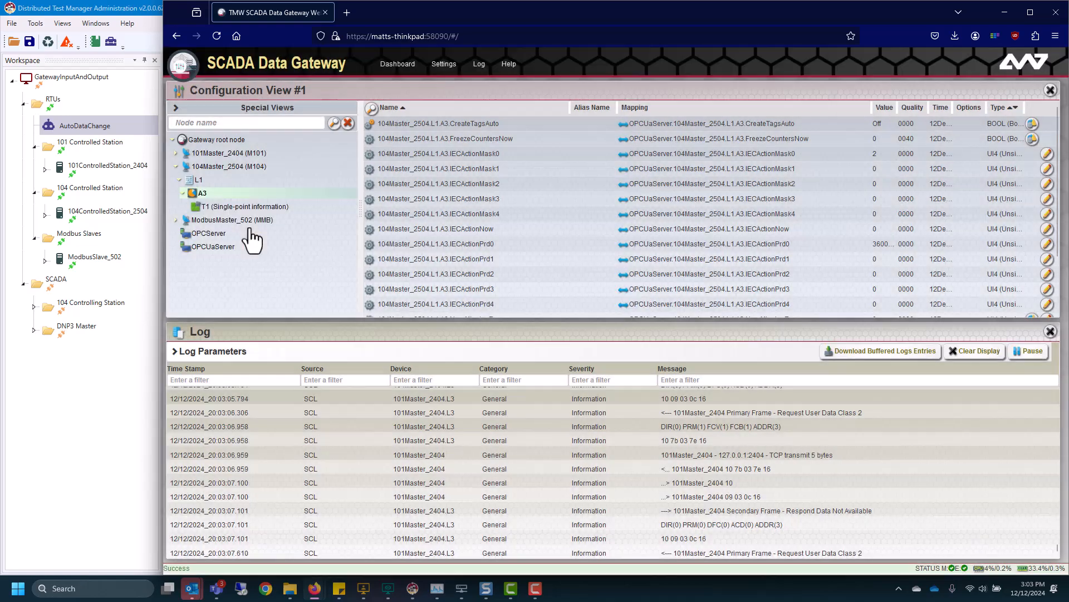
left_click(243, 220)
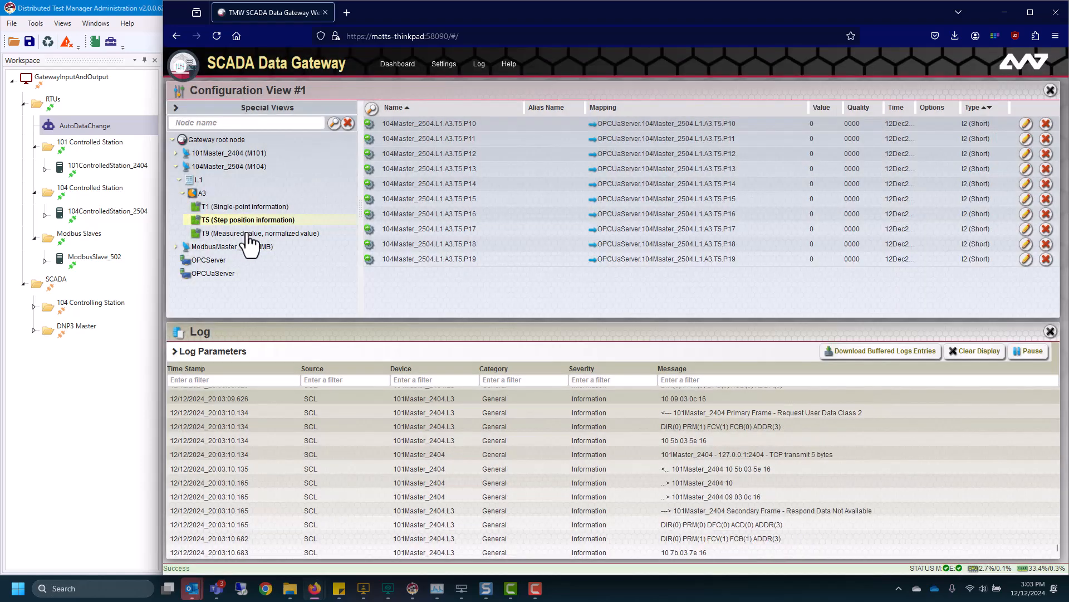
left_click(249, 234)
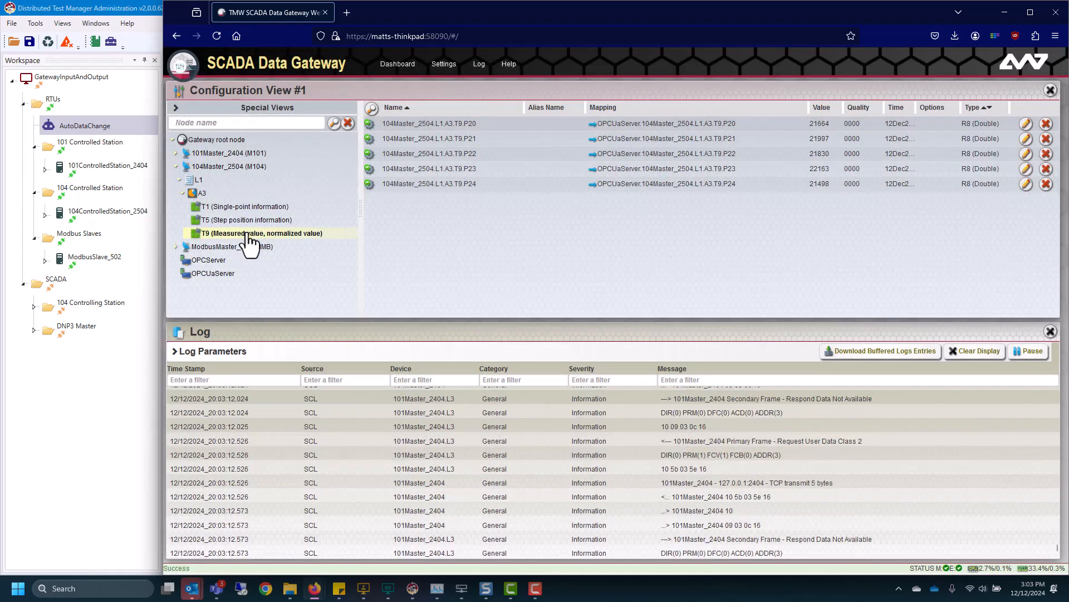
left_click(175, 167)
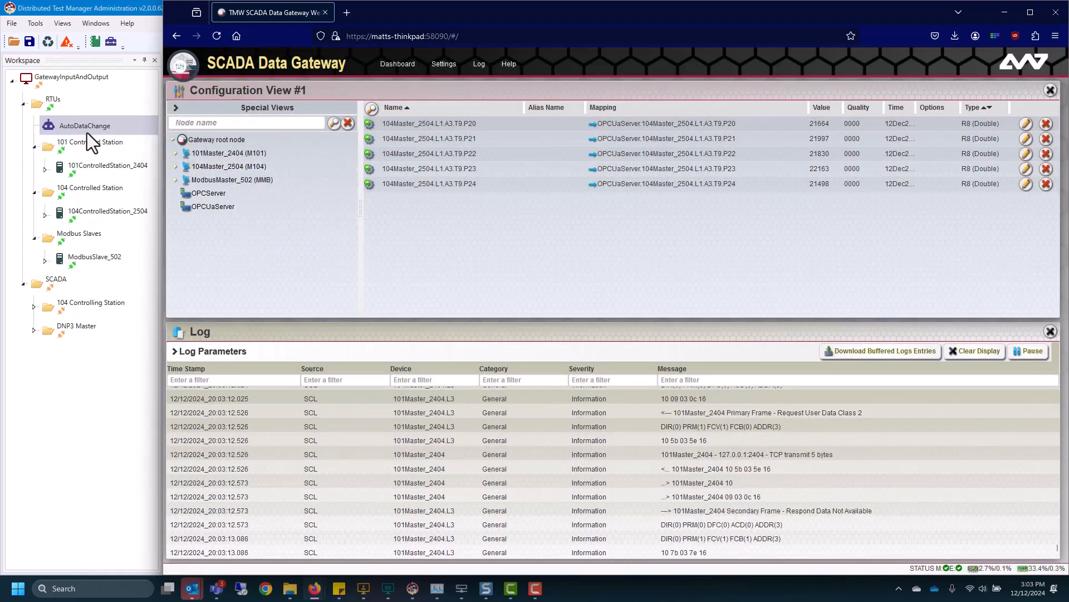
Look at the simulated points in Distributed Test Manager, then show the T0 (Coil) points of ModbusMaster_502 in SCADA Data Gateway
left_click(93, 439)
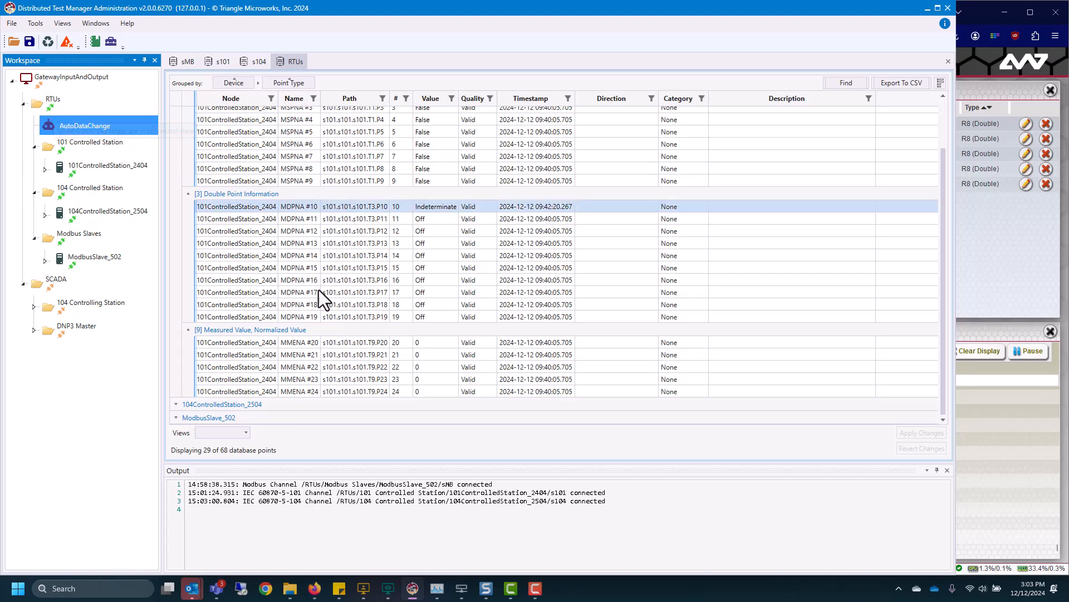
left_click(1005, 288)
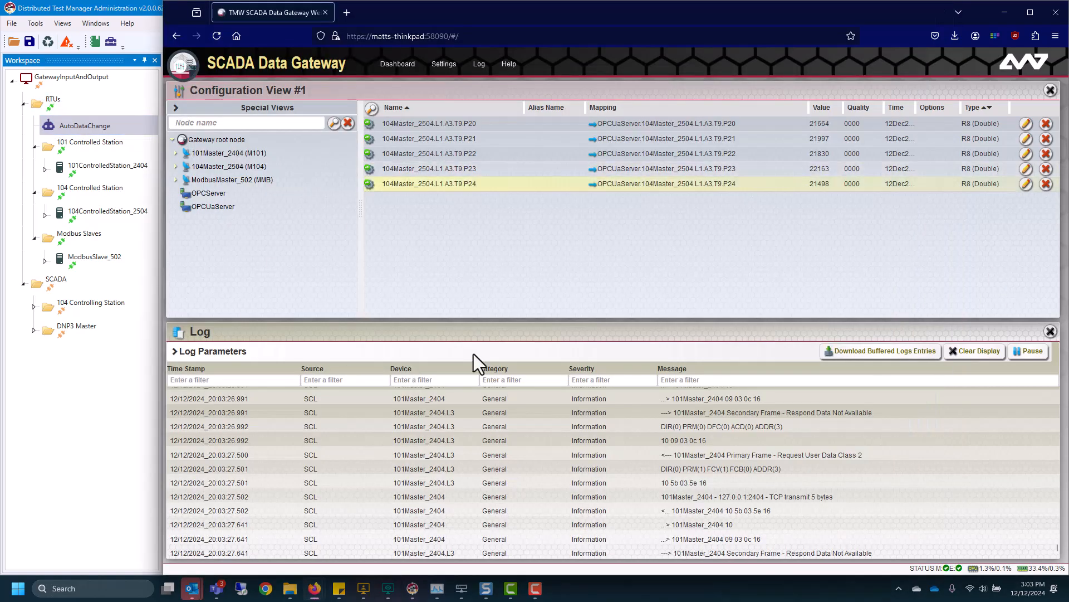
left_click(234, 179)
left_click(176, 179)
left_click(179, 193)
left_click(212, 208)
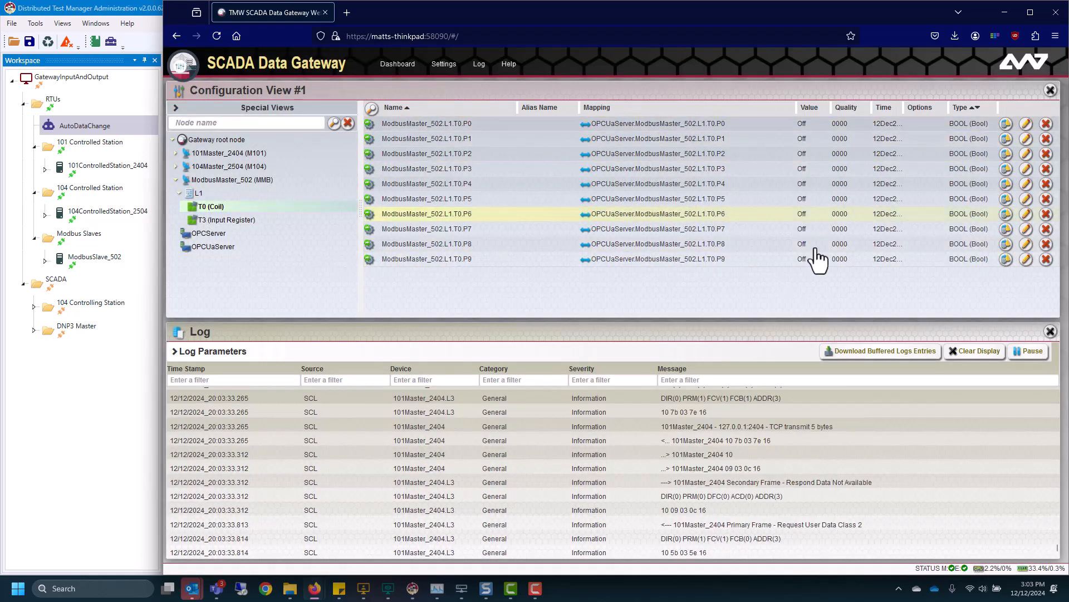
Switch to Distributed Test Manager, set COIL #0 of ModbusSlave_502 to On and apply the change
left_click(50, 487)
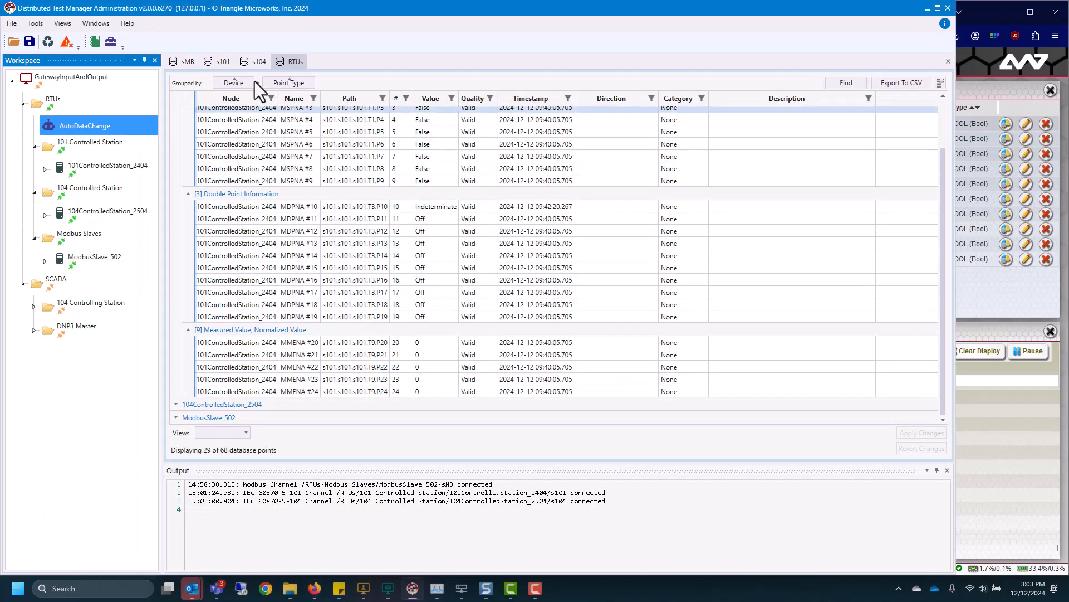
scroll(216, 152, "up", 2)
left_click(176, 114)
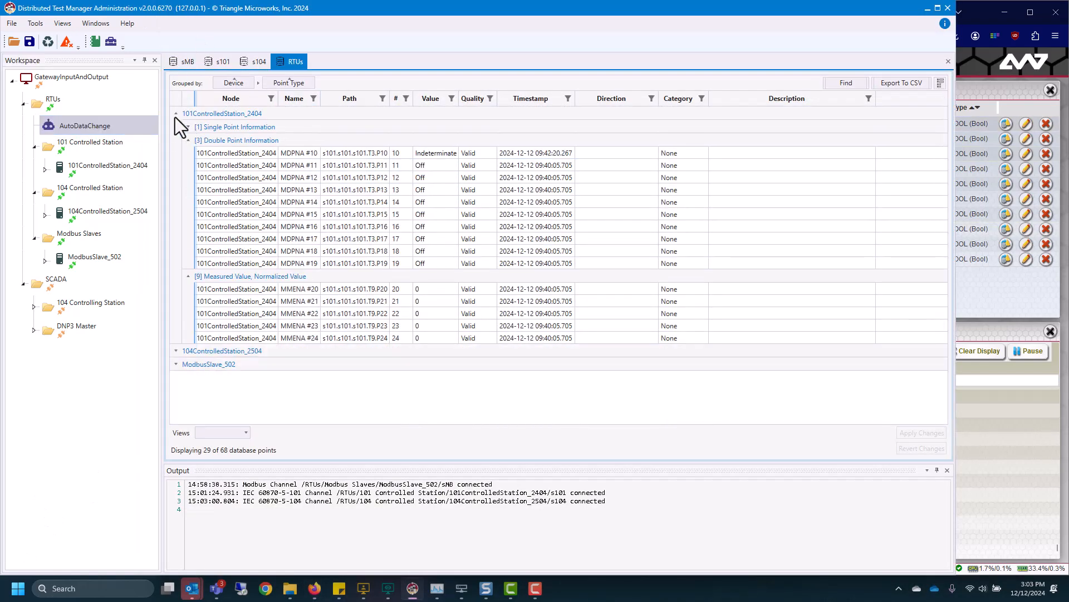
left_click(176, 139)
left_click(176, 140)
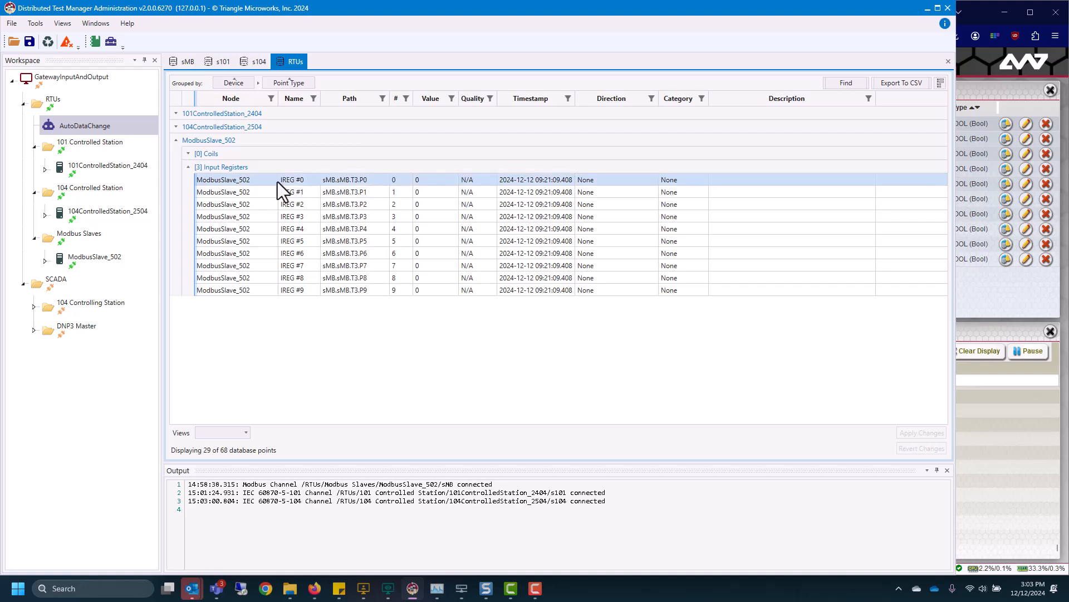
left_click(189, 153)
left_click(443, 169)
left_click(443, 168)
left_click(436, 192)
left_click(435, 190)
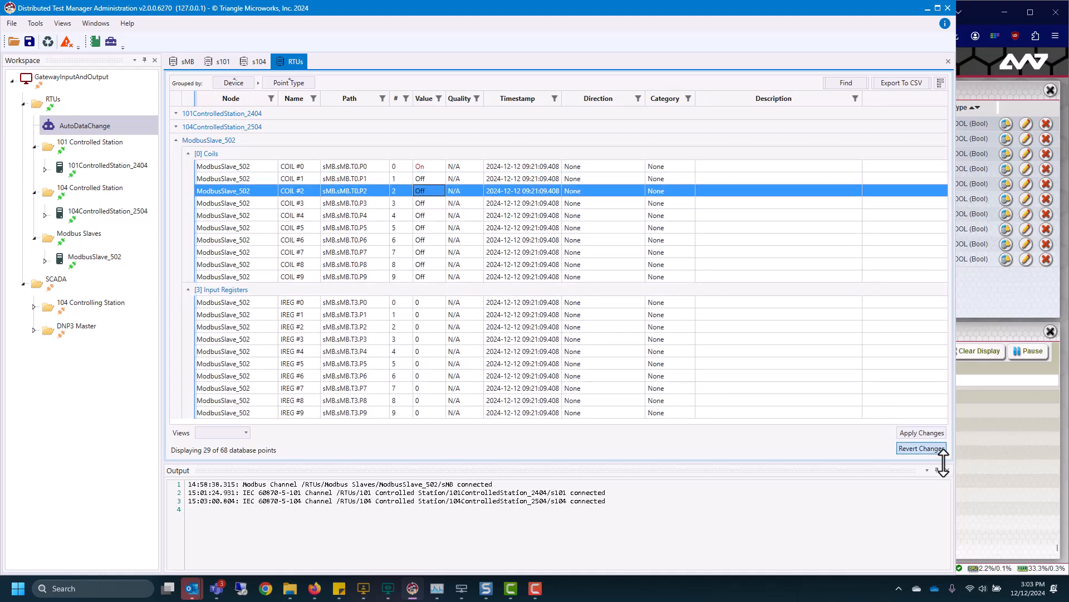
left_click(924, 433)
In SCADA Data Gateway, edit MBActionMask0 of ModbusMaster_502 session L1, setting Read Coils to Read All and the coils' End Index to 5
left_click(1009, 319)
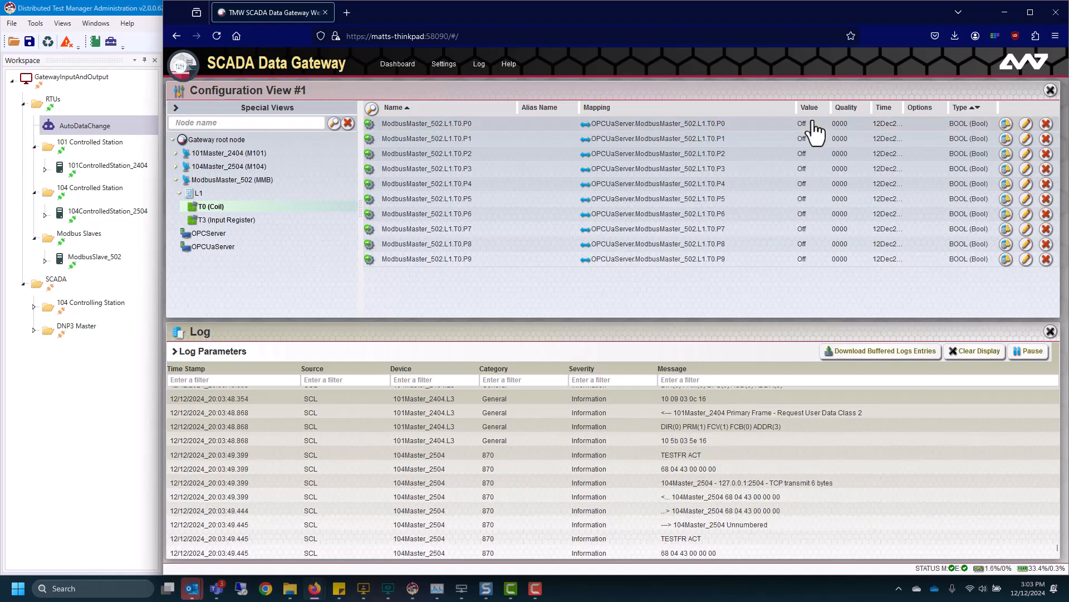
left_click(201, 194)
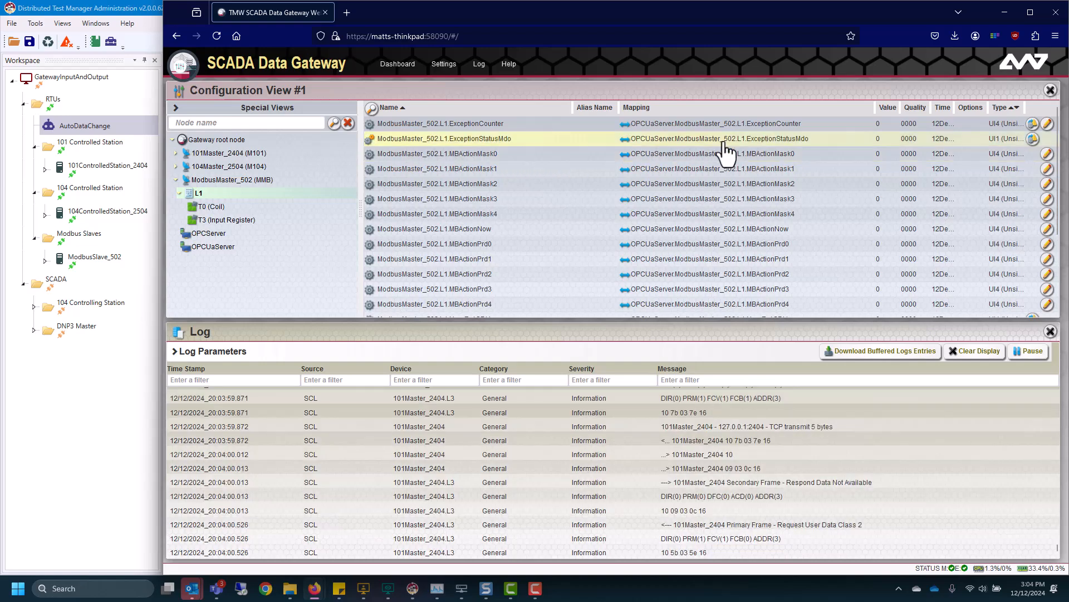
left_click(1046, 156)
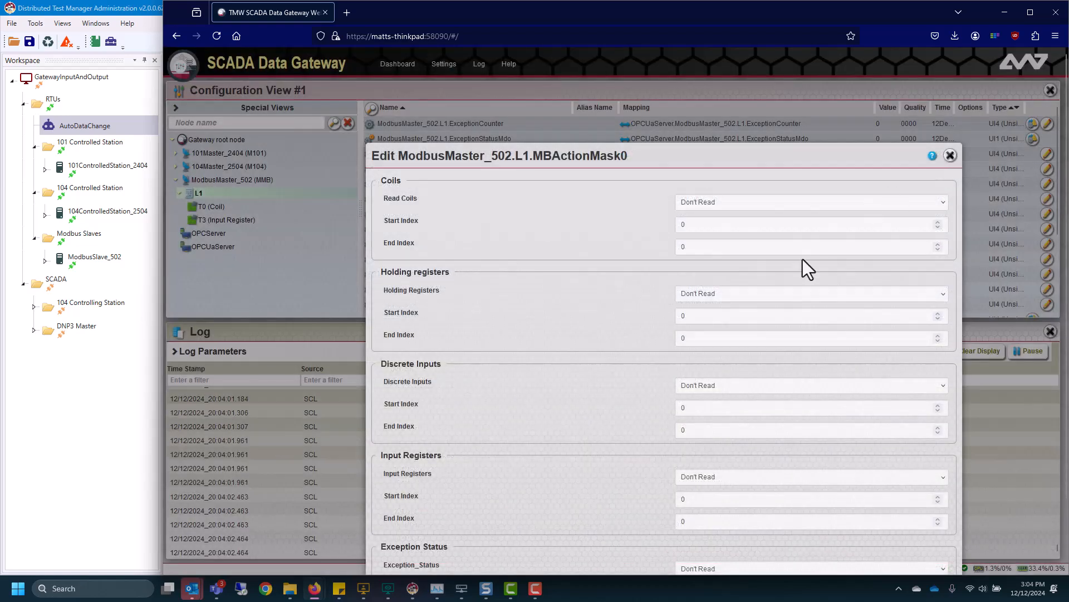
left_click_drag(730, 154, 685, 67)
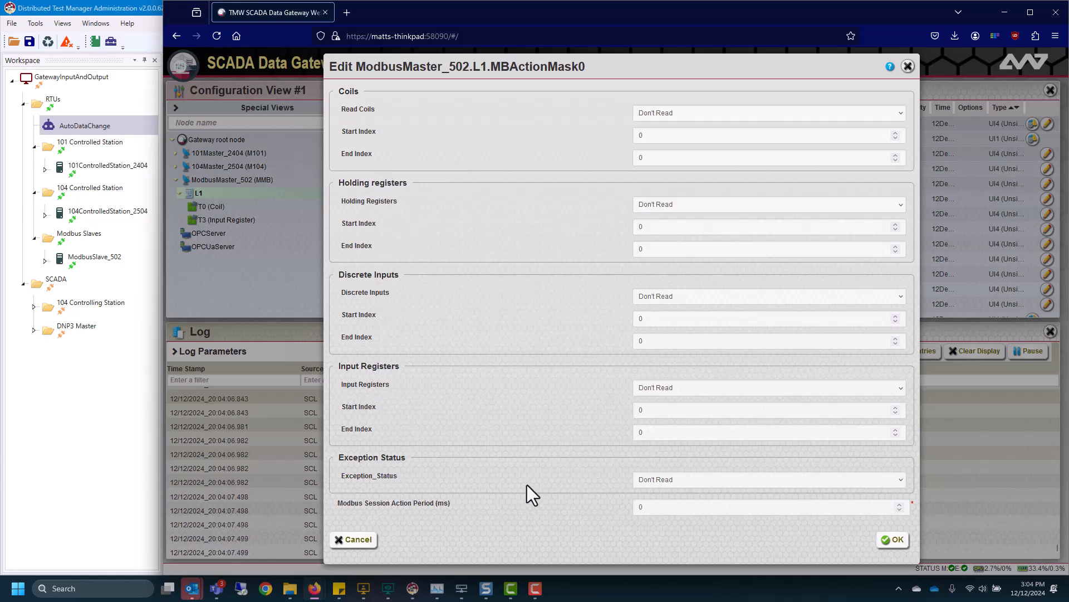
left_click(673, 114)
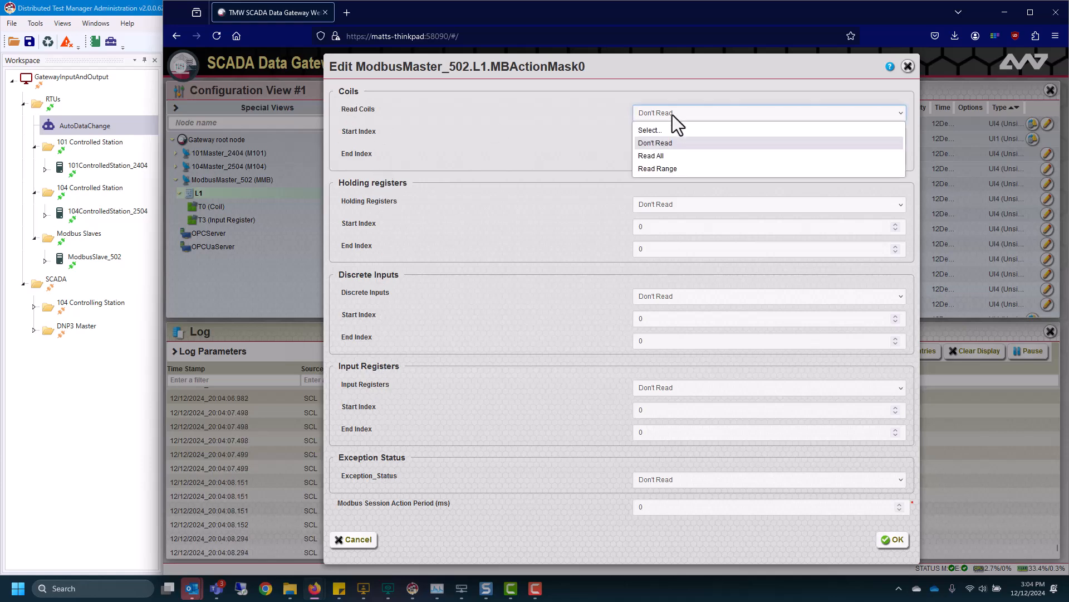
left_click(662, 156)
left_click(710, 117)
left_click(666, 167)
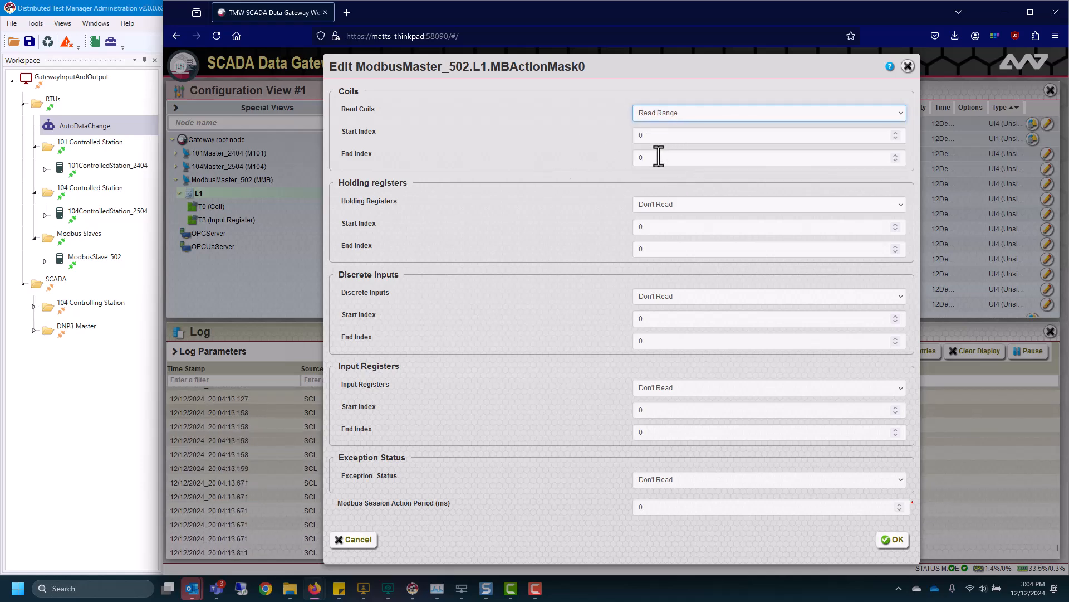
left_click(658, 158)
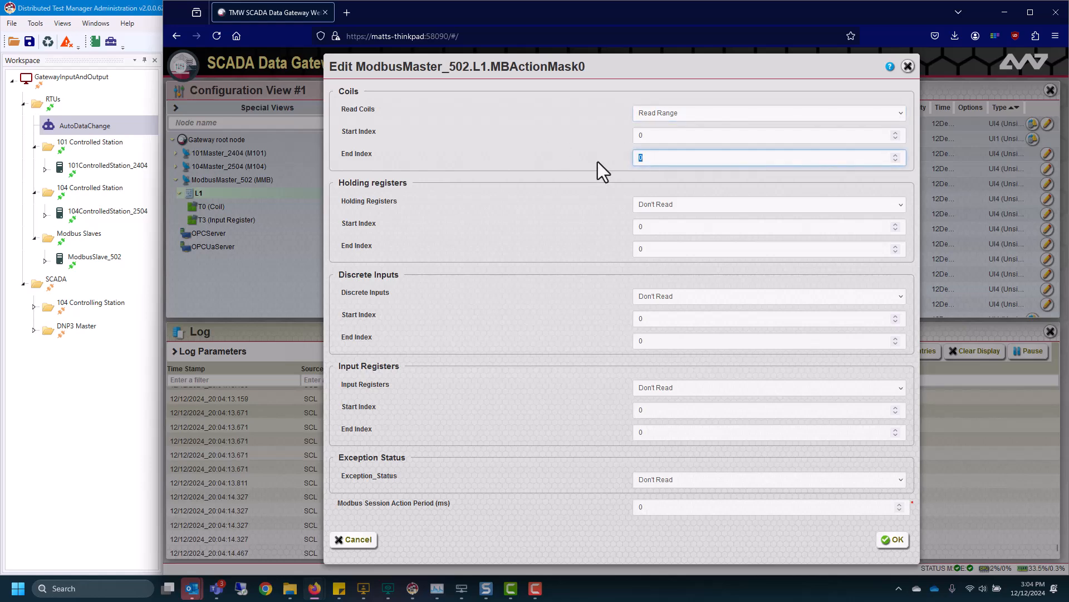
left_click(685, 112)
left_click(674, 158)
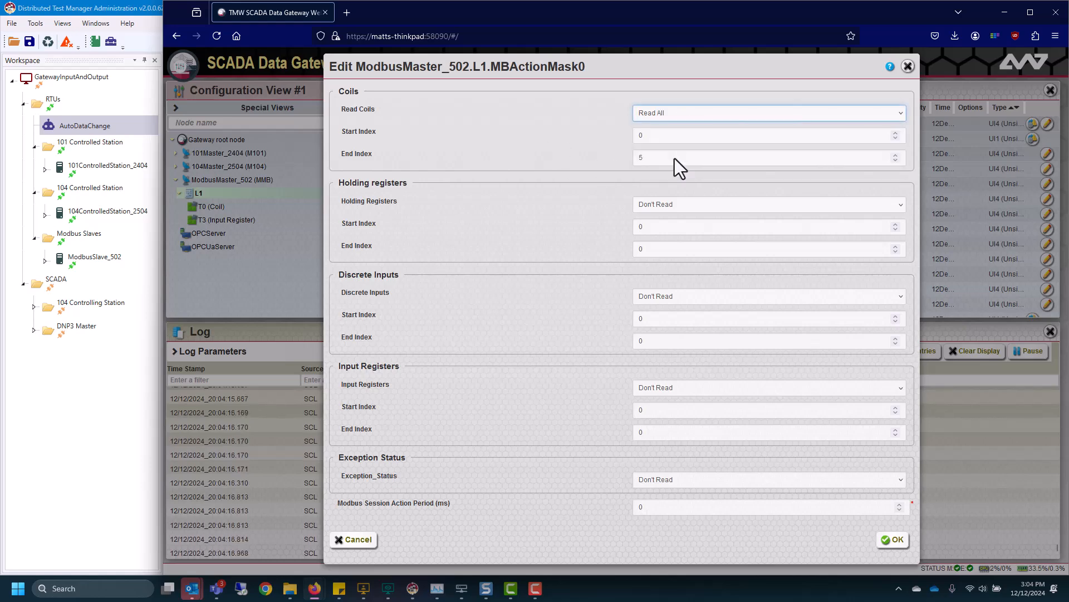
Check the slave's point types in Distributed Test Manager, then set the action mask's Input Registers to Read All with End Index 5
left_click(81, 457)
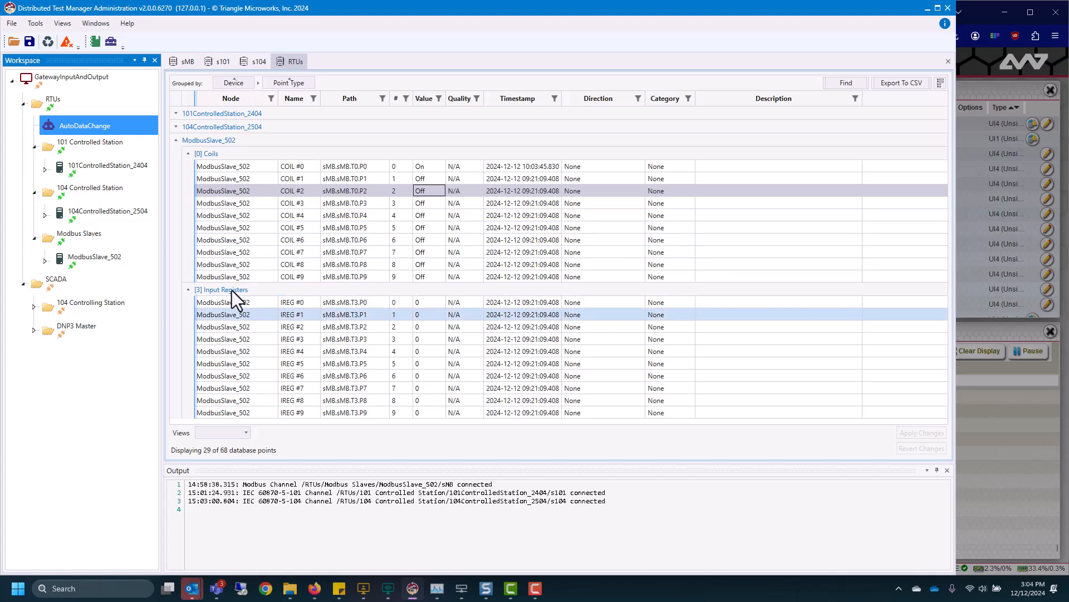
left_click(976, 8)
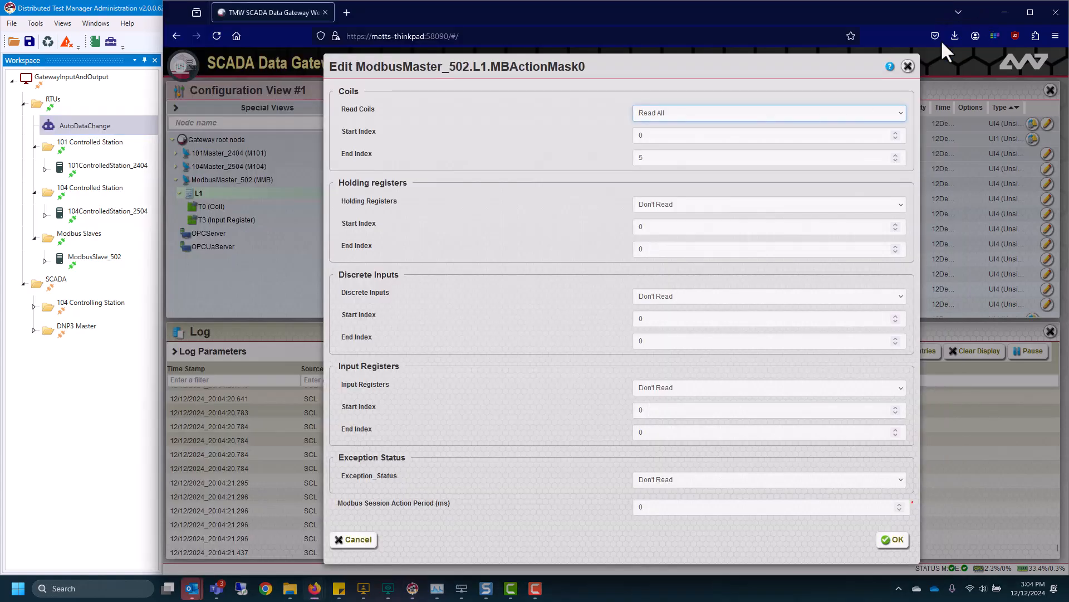
left_click(729, 387)
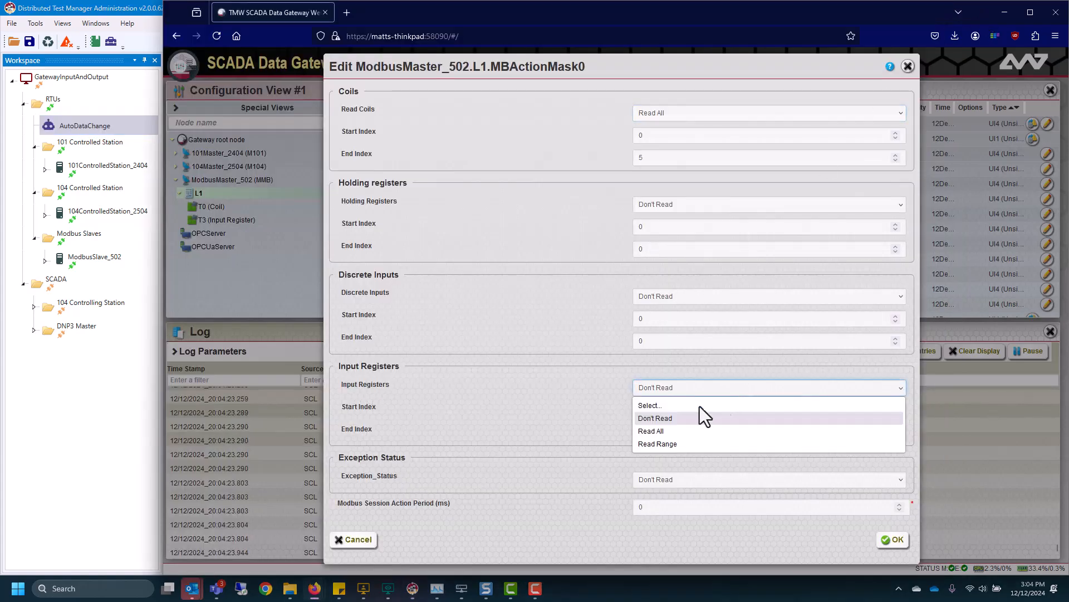
left_click(666, 434)
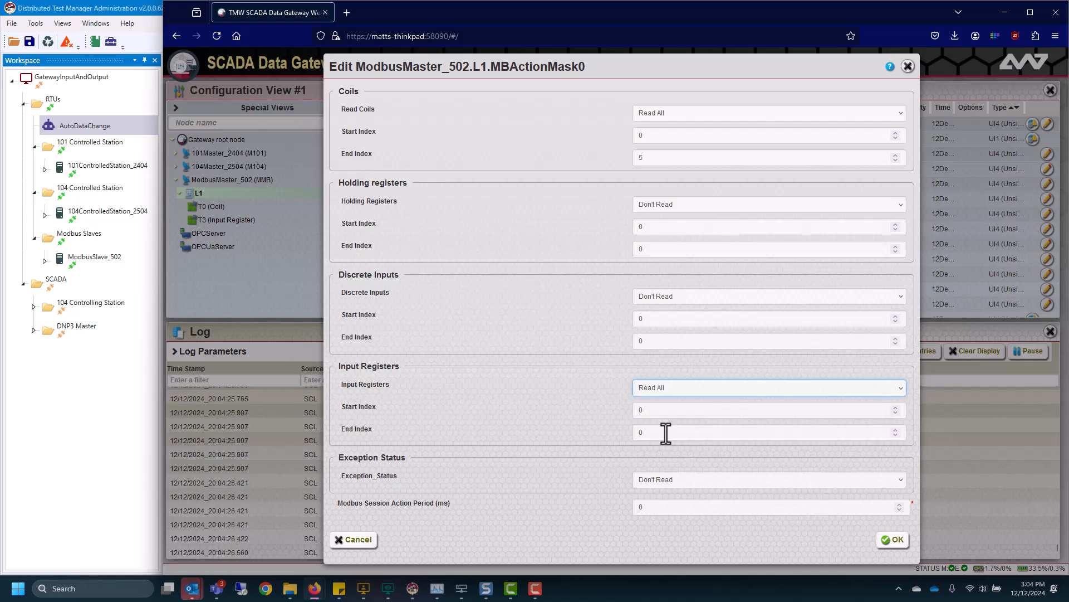
left_click_drag(659, 433, 597, 435)
type("5")
left_click(549, 527)
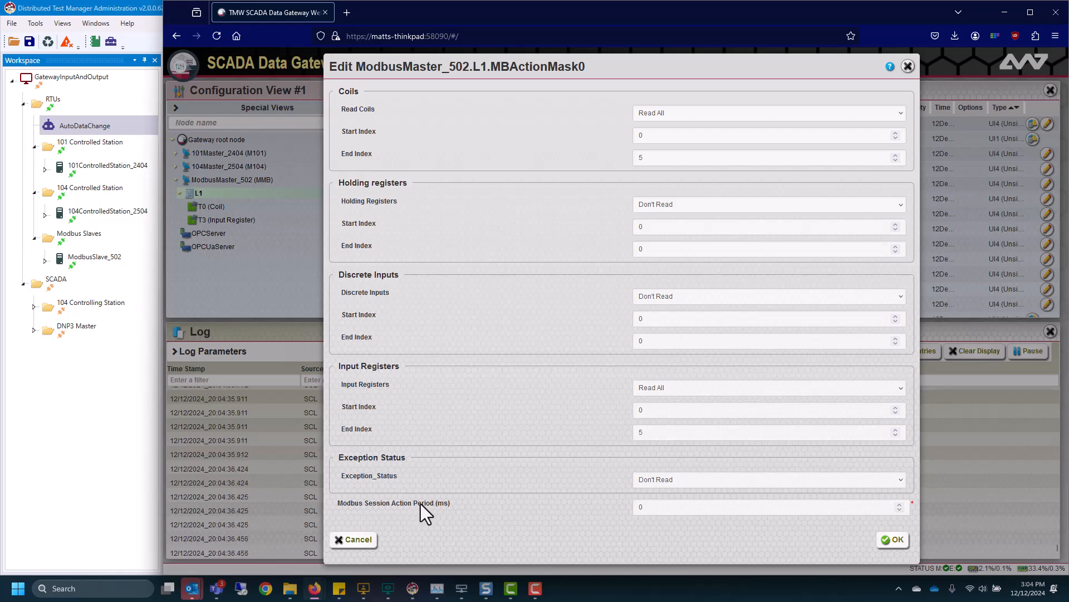
Set the action mask's Modbus Session Action Period to 2000 ms, save it, and display the T0 (Coil) points of ModbusMaster_502
left_click_drag(653, 507, 634, 505)
type("2000")
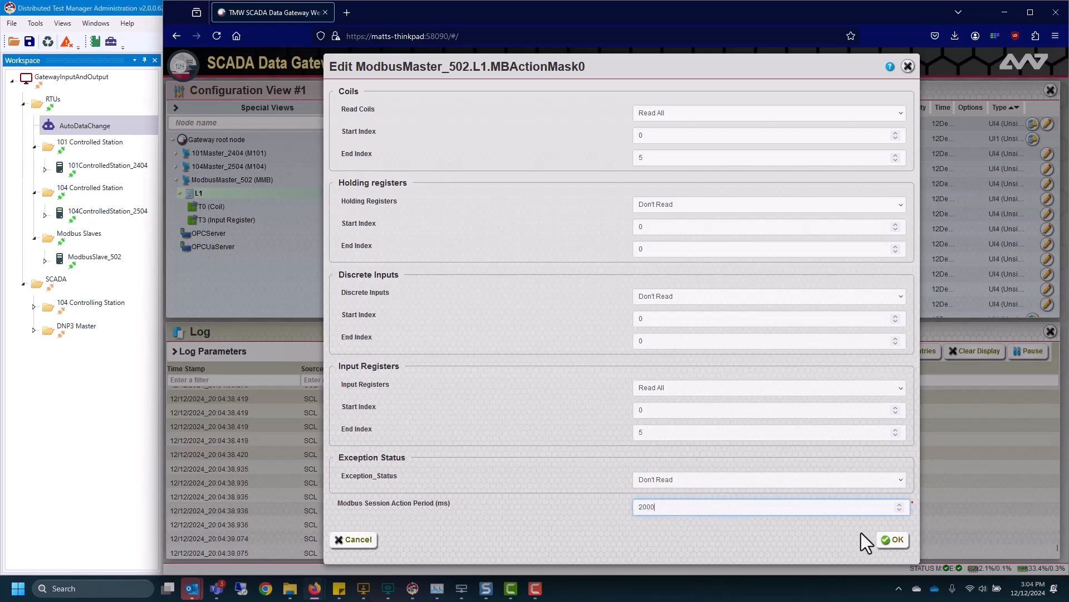
left_click(892, 540)
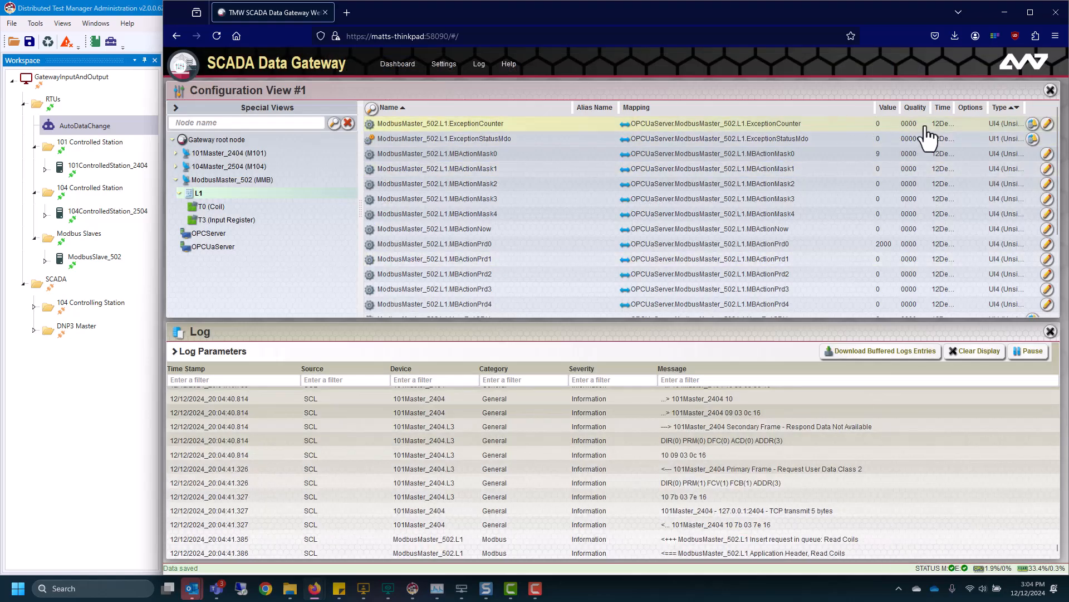
left_click(233, 208)
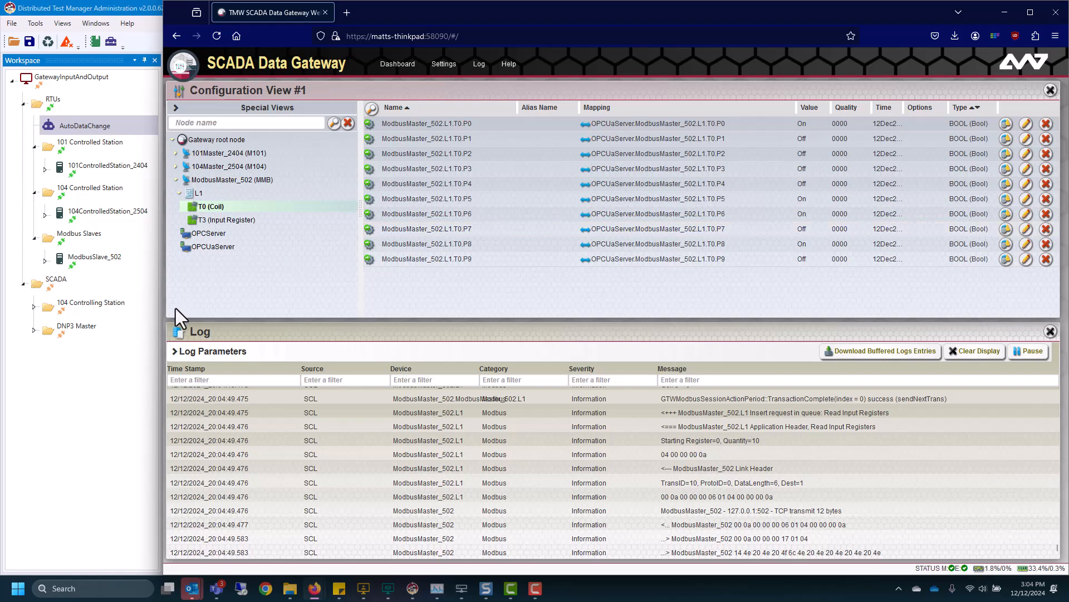
Switch to Distributed Test Manager, set COIL #0 of ModbusSlave_502 to Off, apply it, and compare the value in SCADA Data Gateway
left_click(73, 475)
left_click(436, 170)
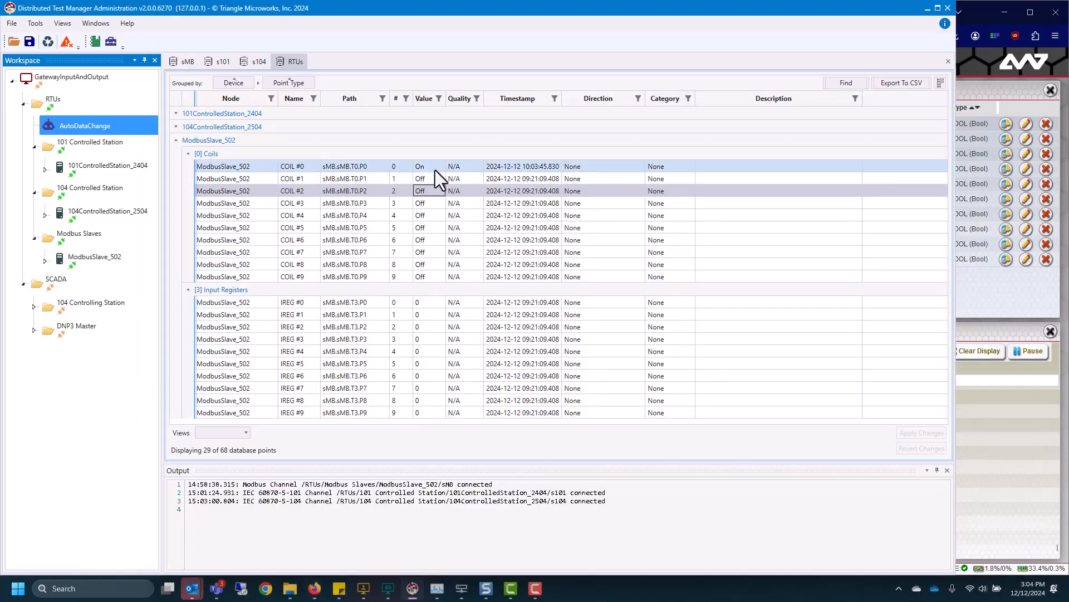
left_click(435, 169)
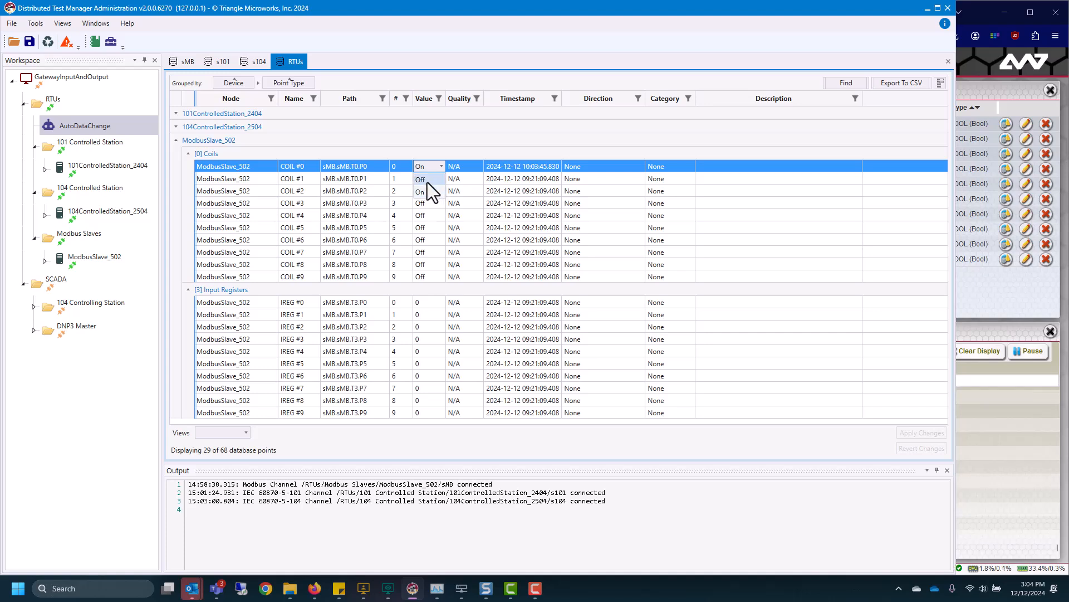
left_click(429, 189)
left_click(919, 433)
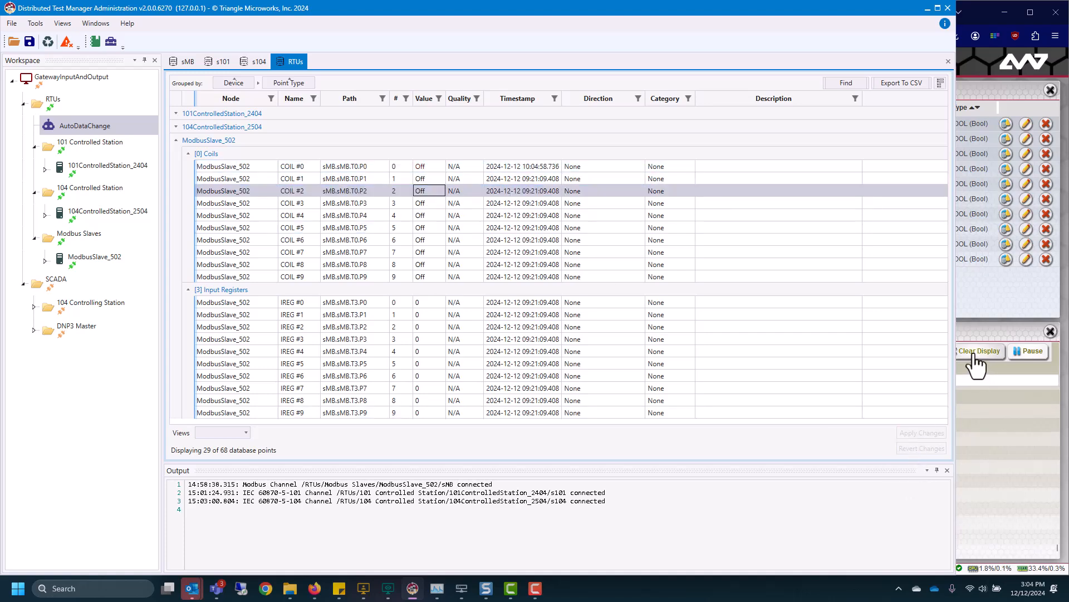
left_click(1001, 295)
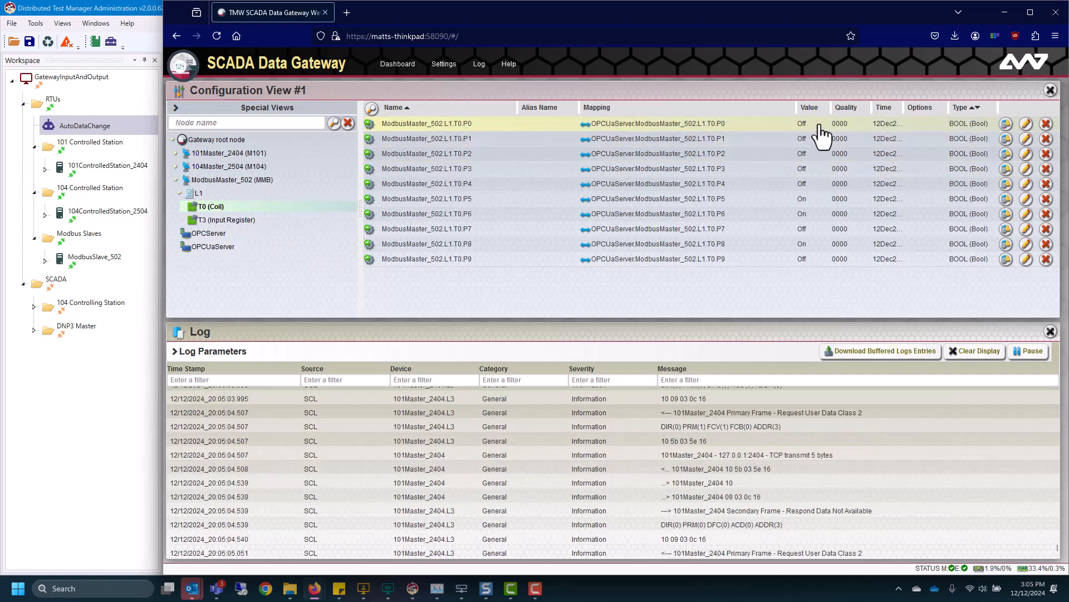
left_click(102, 489)
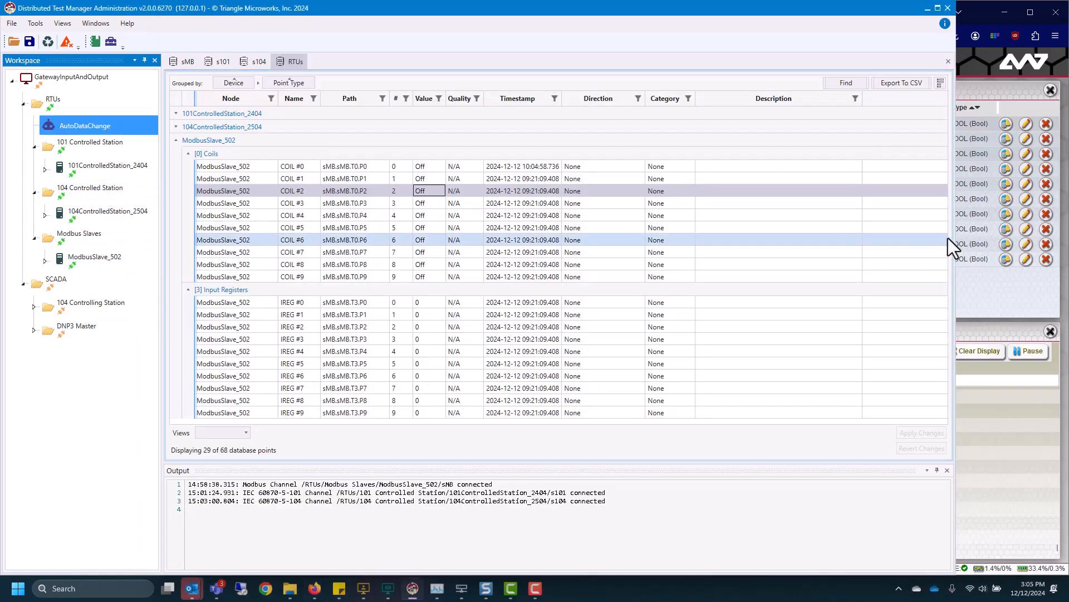
left_click(997, 308)
Open IECActionMask0 of 104Master_2504 session L1, sector A3 for editing and review the available IEC Action Mask options
left_click(176, 179)
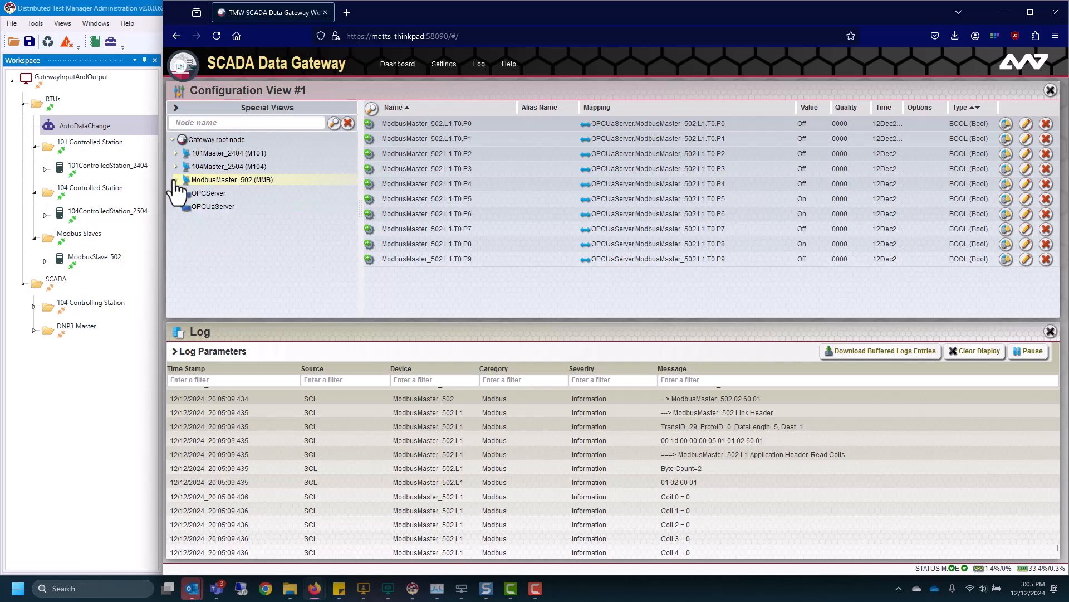
left_click(175, 167)
left_click(179, 180)
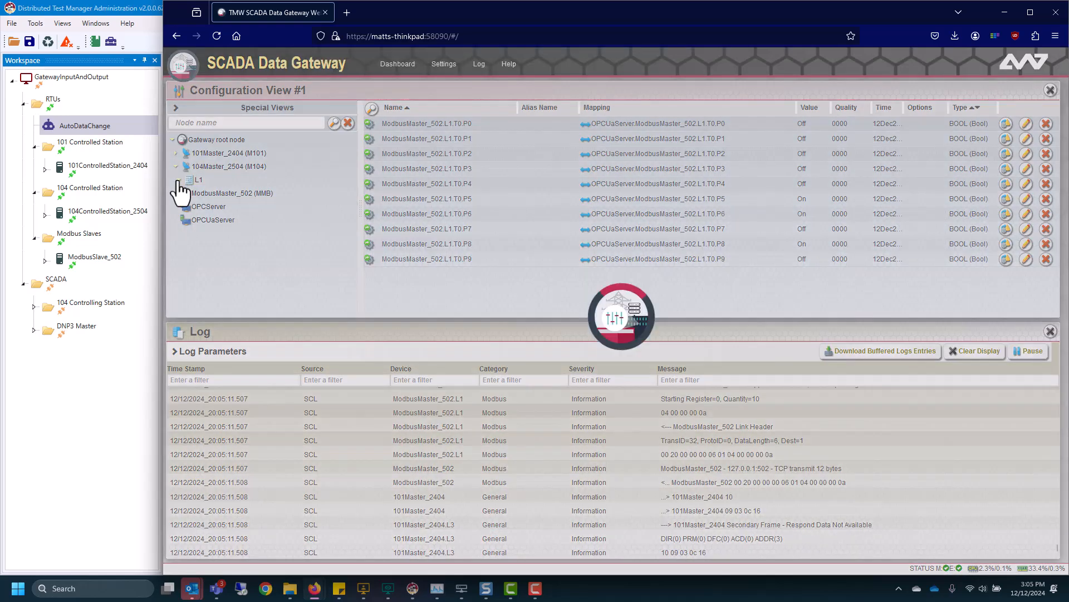
left_click(182, 193)
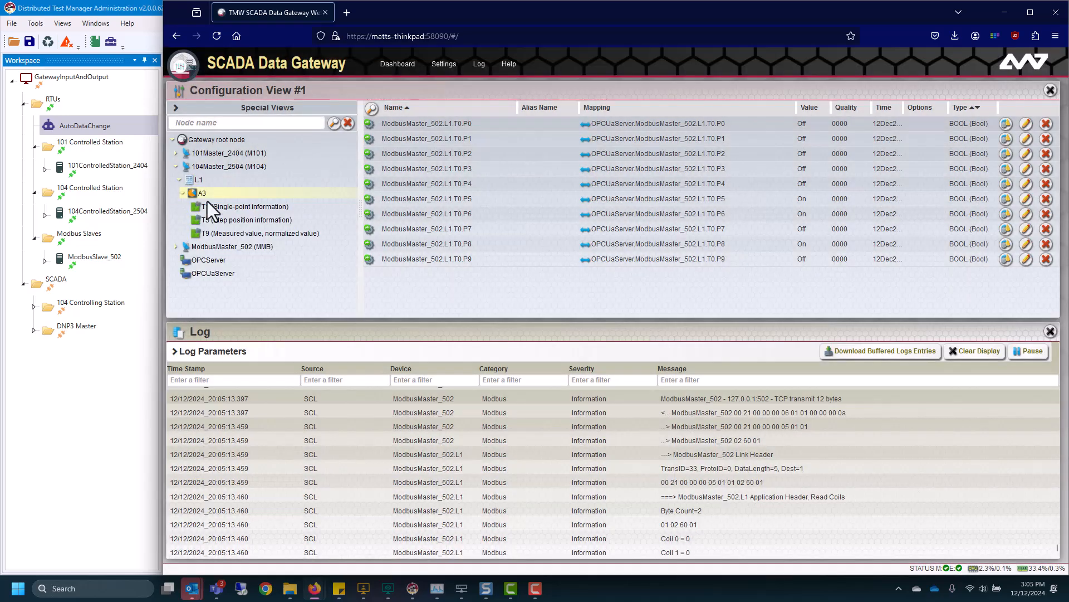
left_click(203, 193)
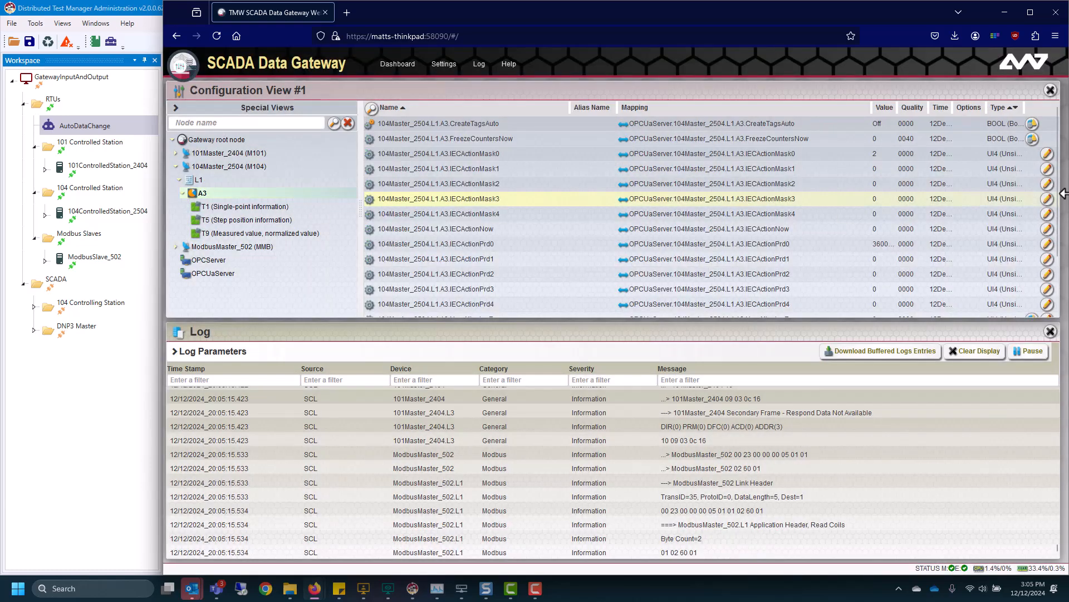
left_click(1047, 155)
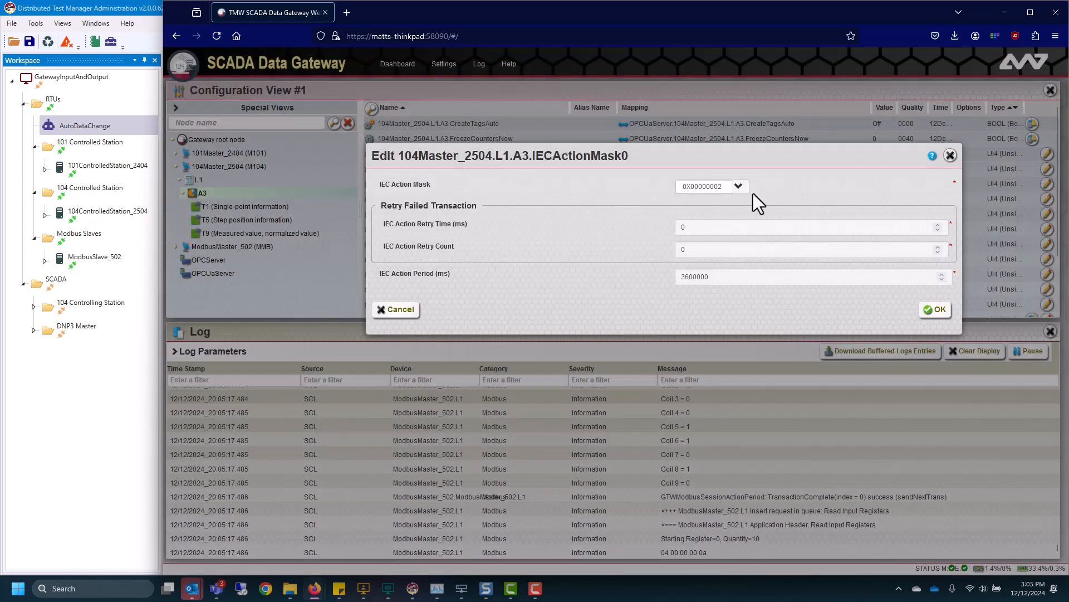
left_click(739, 188)
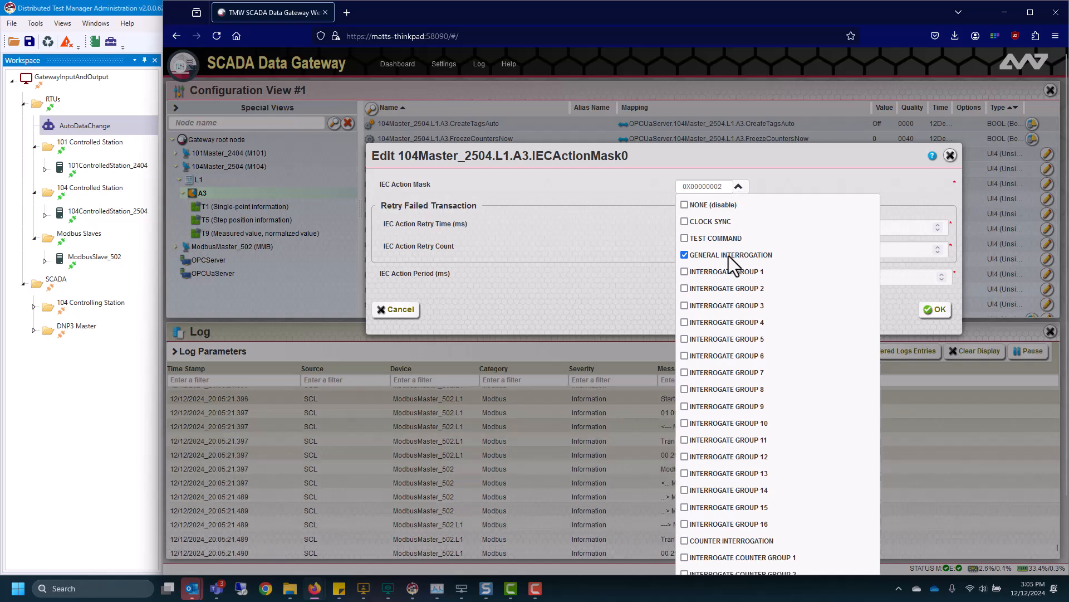
scroll(758, 334, "down", 3)
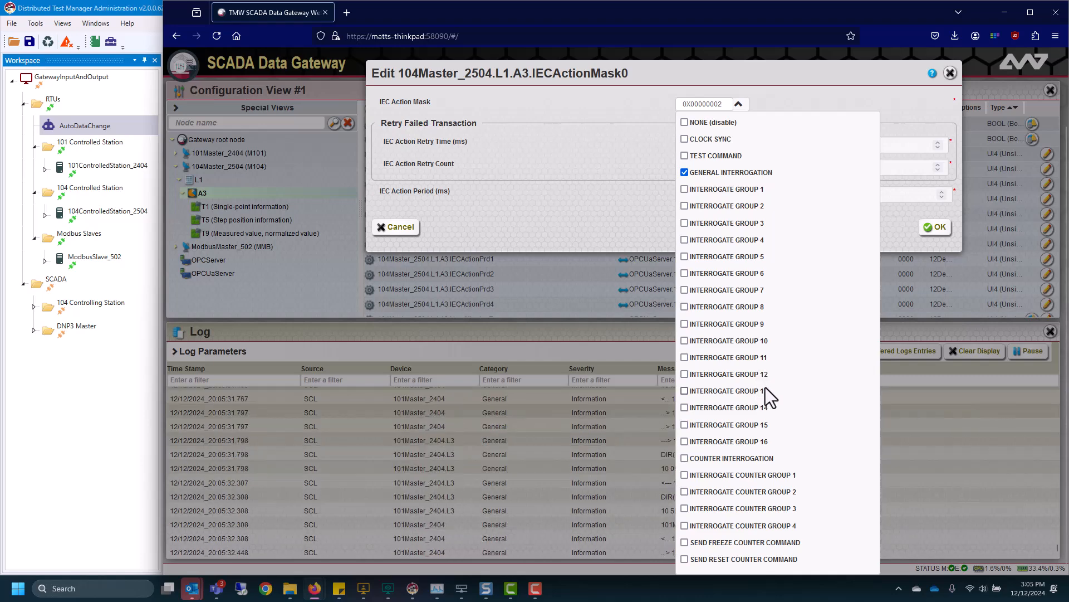
left_click(526, 199)
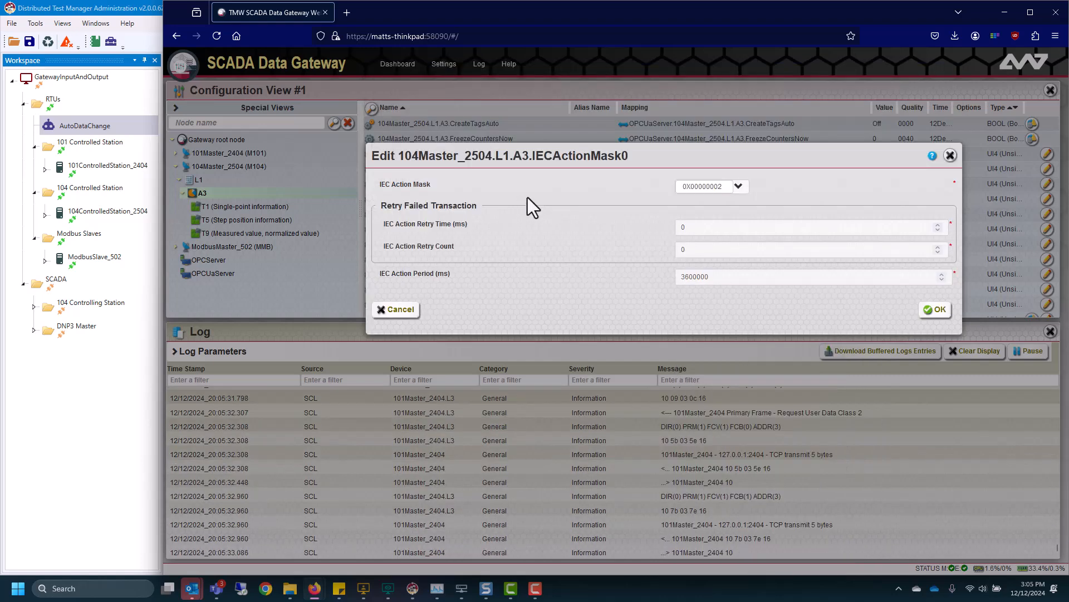
Set the IEC Action Period of 104Master_2504's IECActionMask0 to 2000 ms and save the action mask
left_click_drag(747, 277, 654, 275)
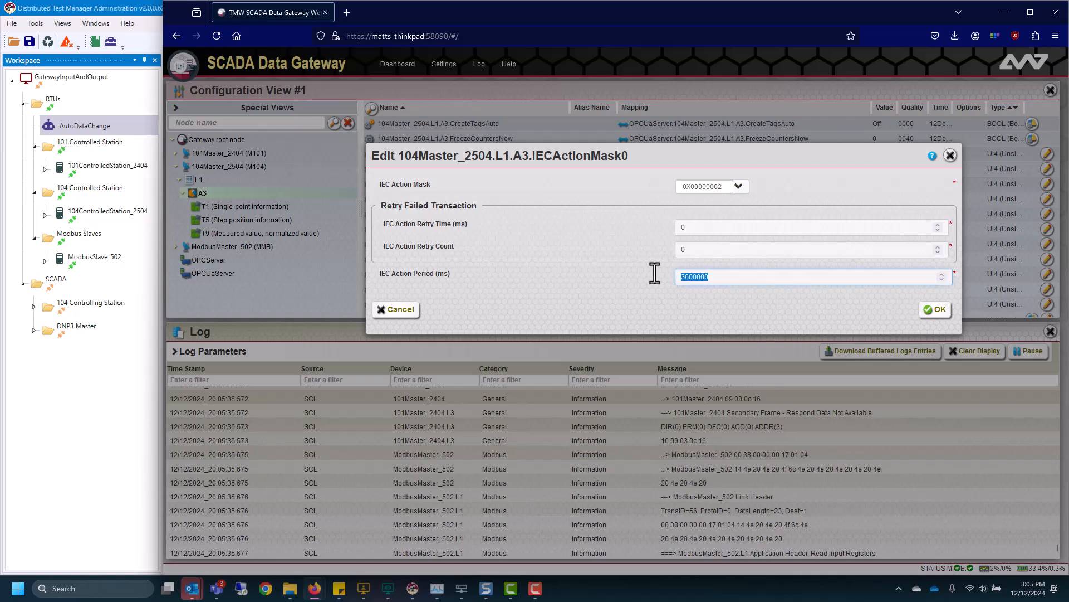
left_click(720, 276)
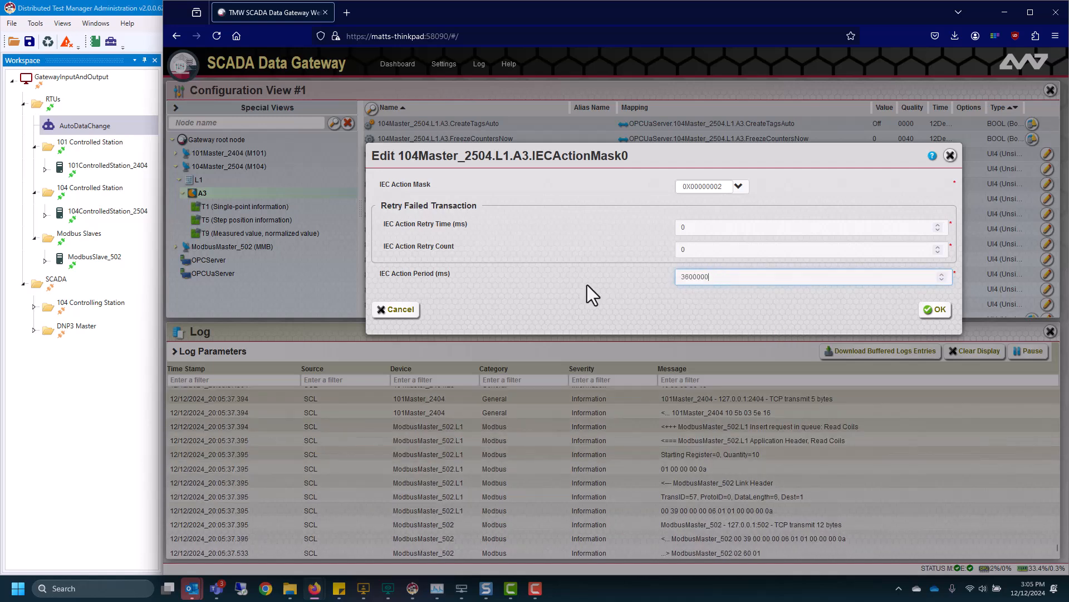
type("2000")
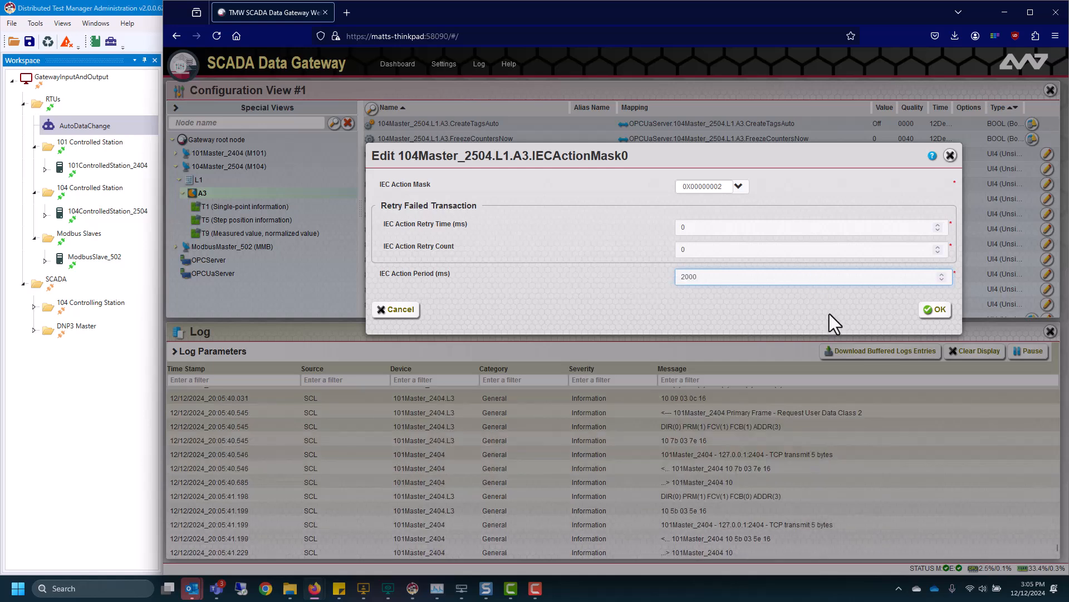
left_click(739, 188)
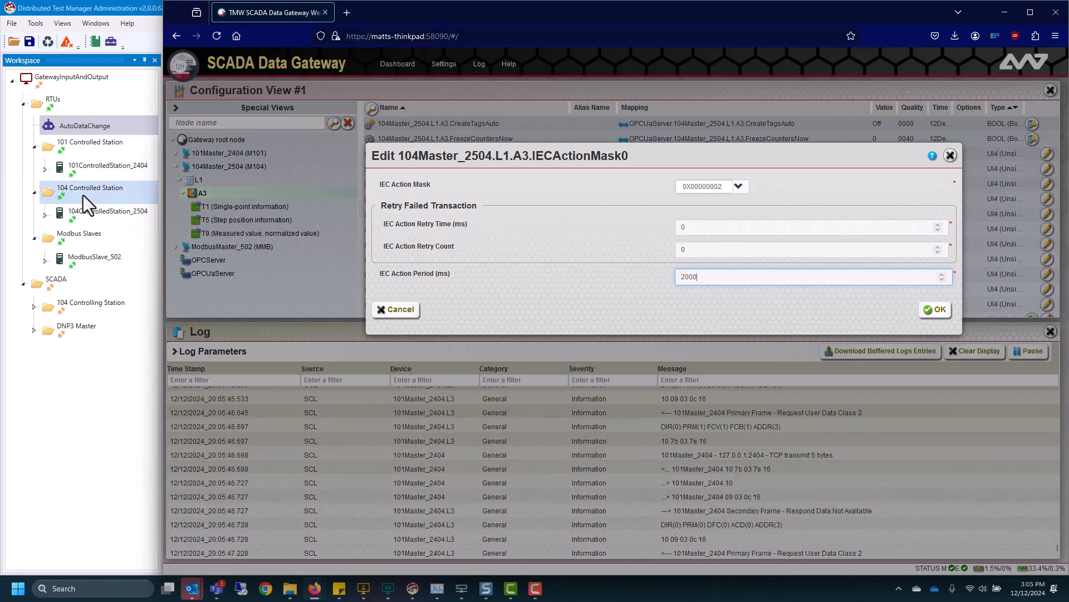
mouse_move(112, 211)
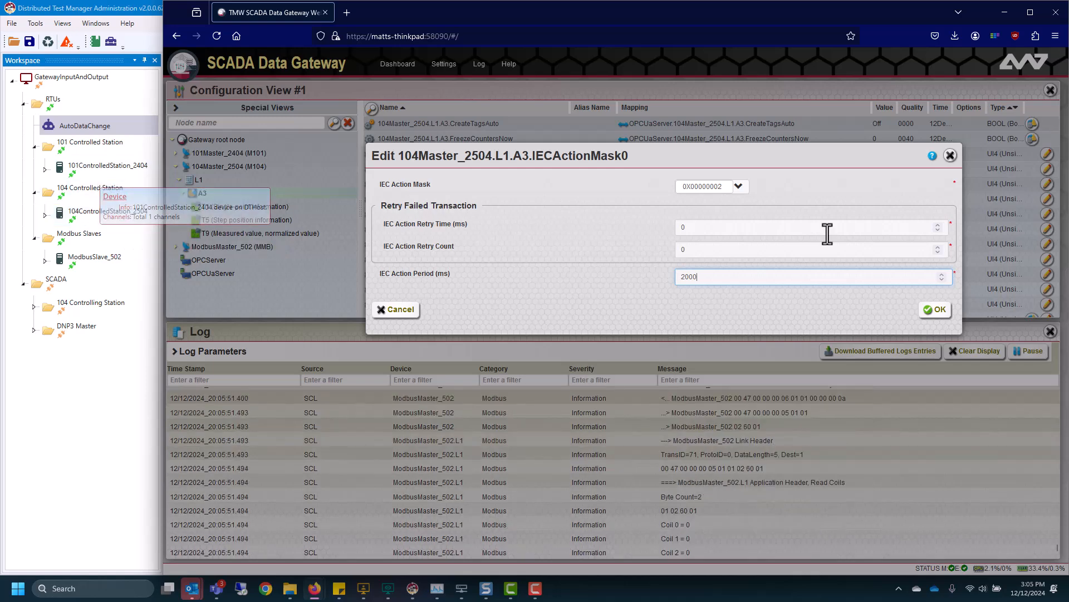
left_click(933, 310)
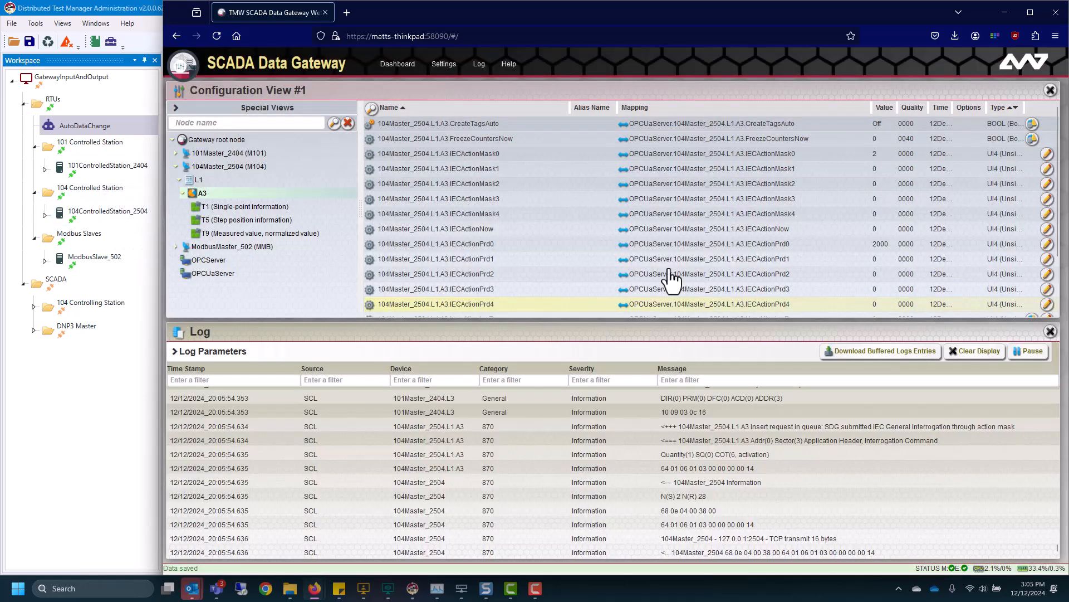
Display the T9 (Measured value, normalized value) points of 104Master_2504 and check them against Distributed Test Manager
left_click(228, 206)
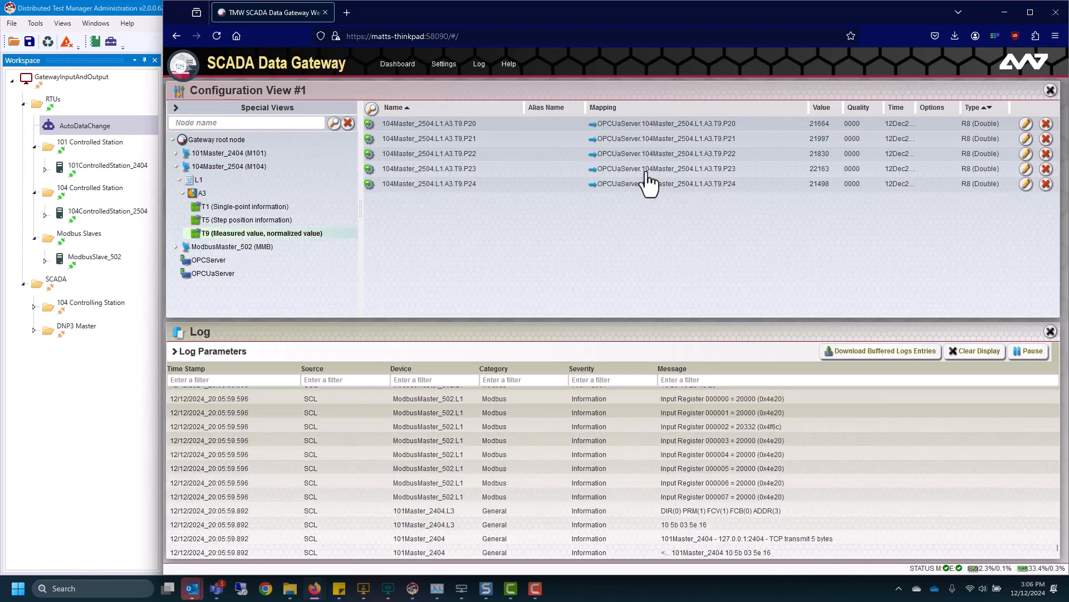
left_click(124, 438)
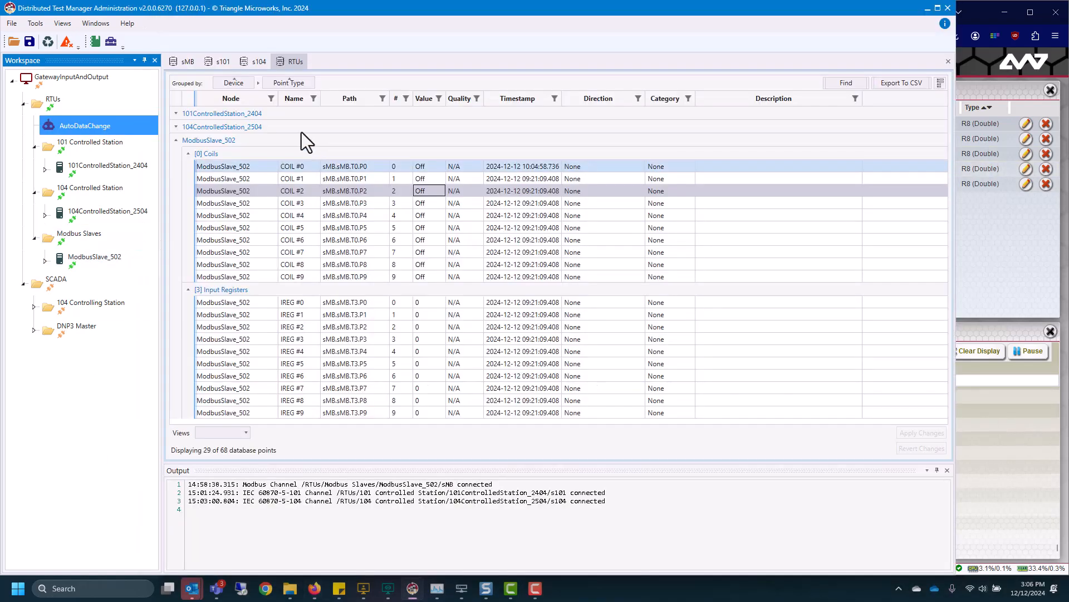
left_click(979, 234)
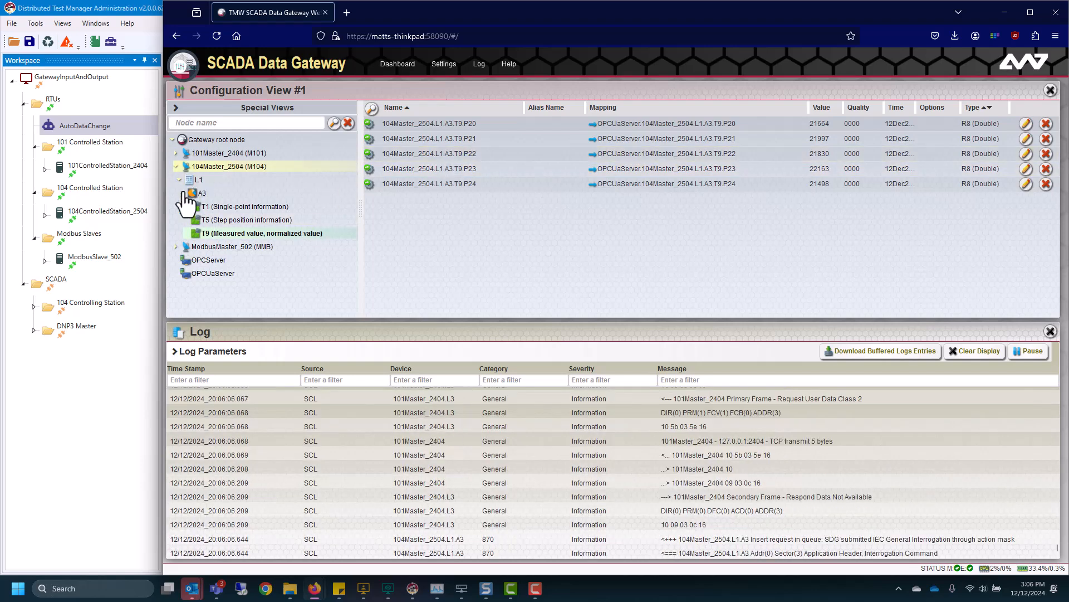
In Distributed Test Manager, set MMENA #20 of 104ControlledStation_2504 to 1000, apply the change, and return to SCADA Data Gateway
left_click(90, 407)
left_click(170, 130)
left_click(176, 127)
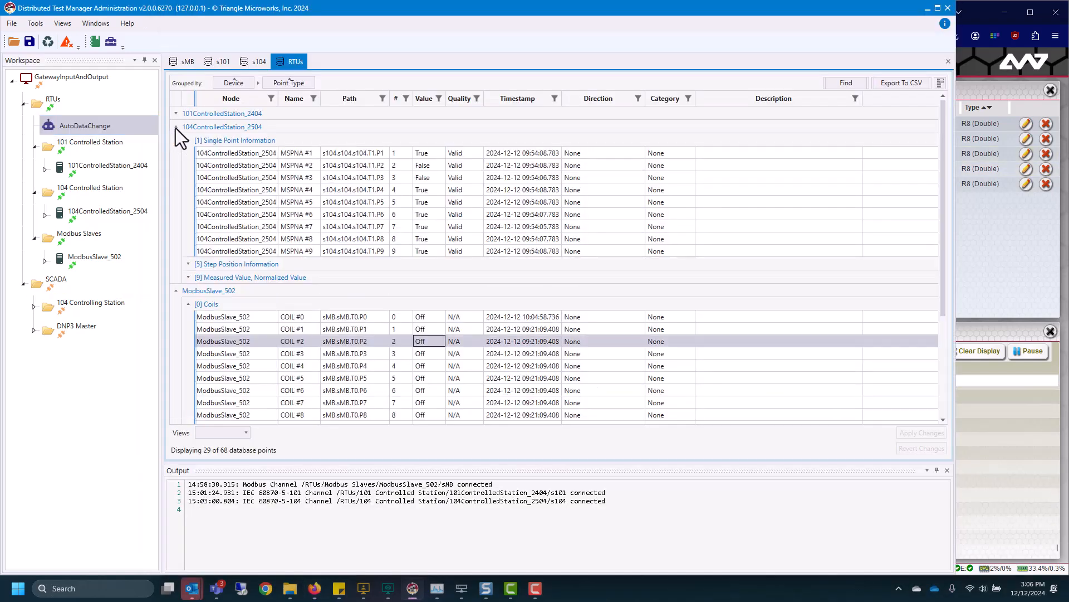
left_click(189, 141)
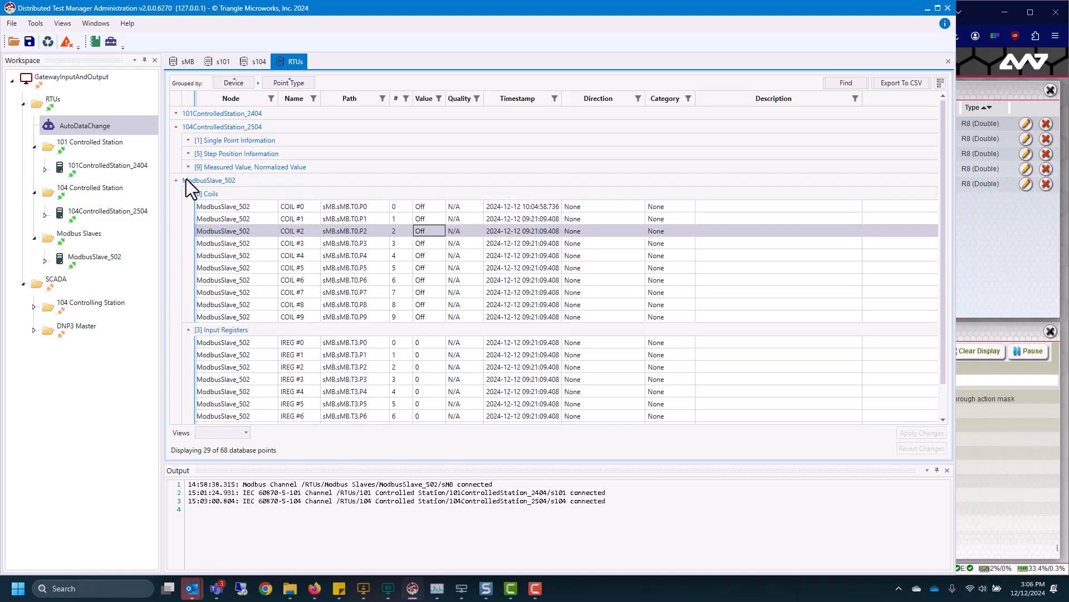
left_click(188, 167)
left_click(433, 175)
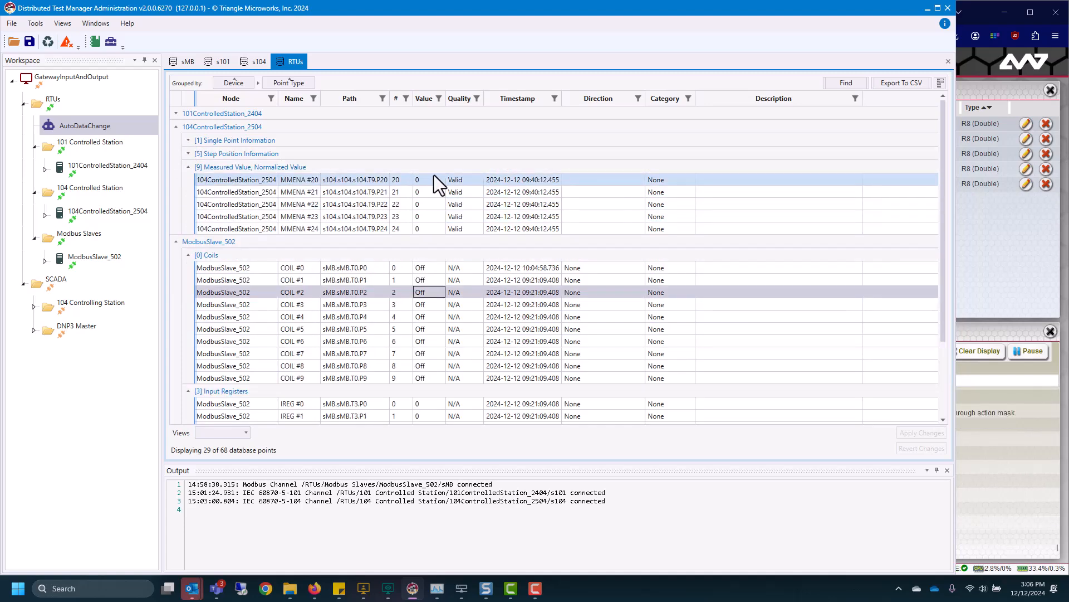
left_click(433, 175)
type("1000")
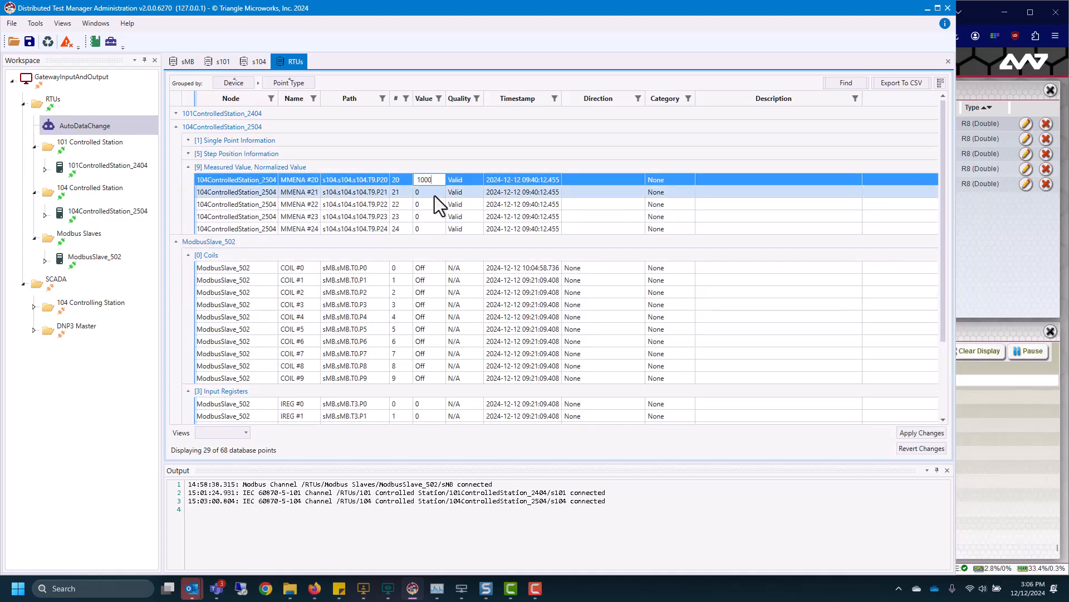
left_click(924, 432)
left_click(994, 287)
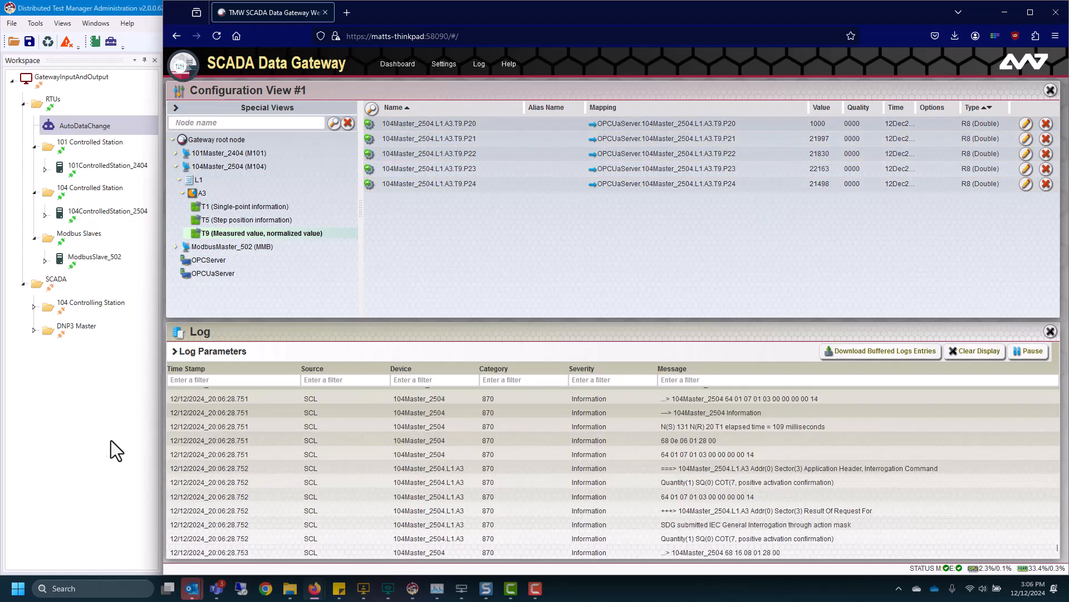
Switch to Distributed Test Manager, open the AutoDataChange editor and examine its IEC 60870 101/104 and Modbus points
left_click(113, 442)
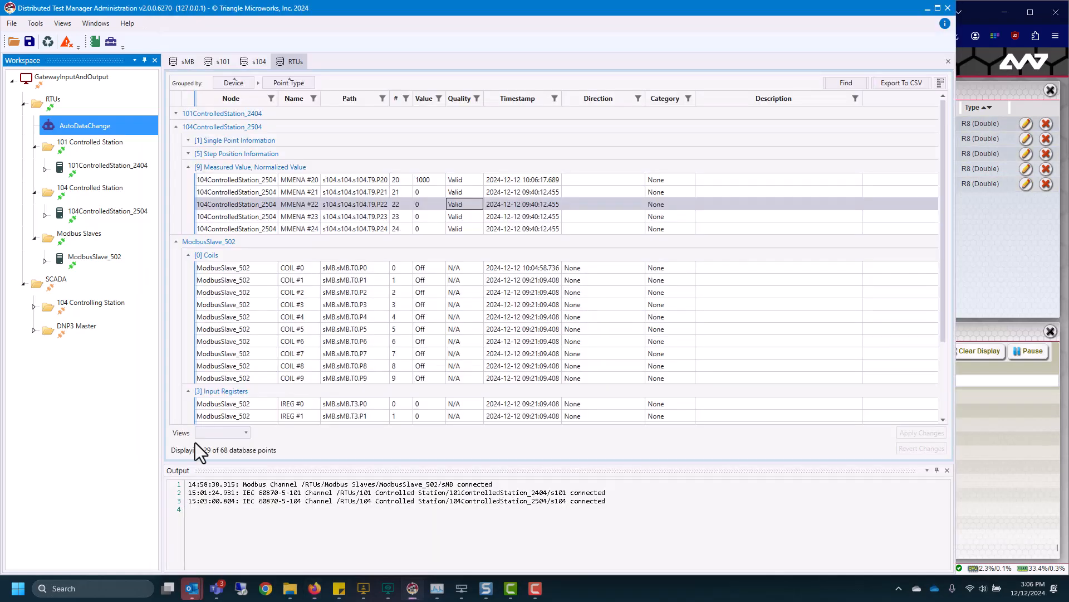
right_click(81, 128)
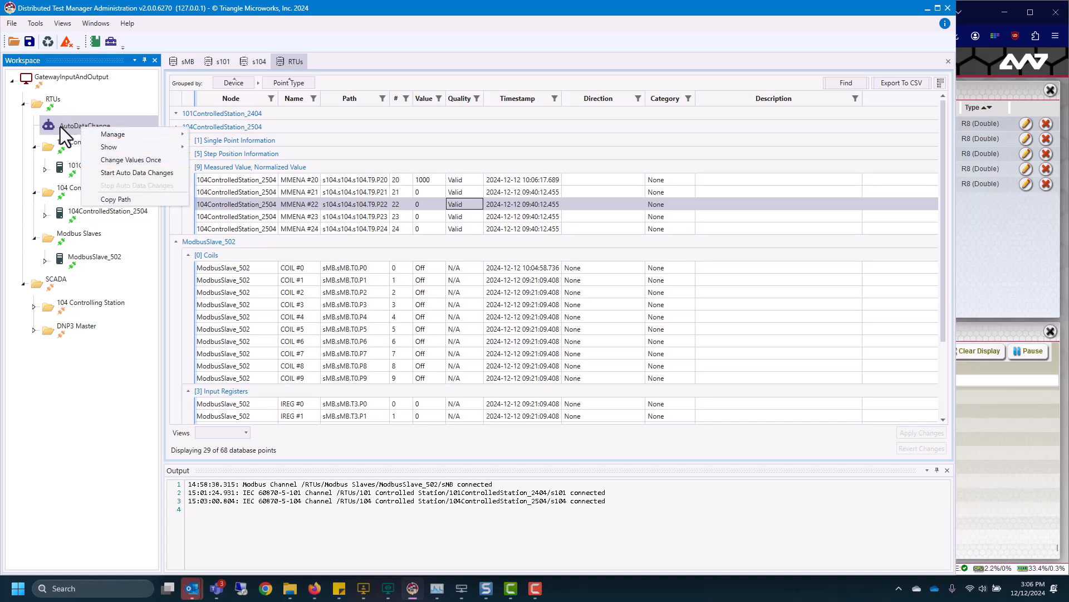
mouse_move(101, 135)
left_click(200, 135)
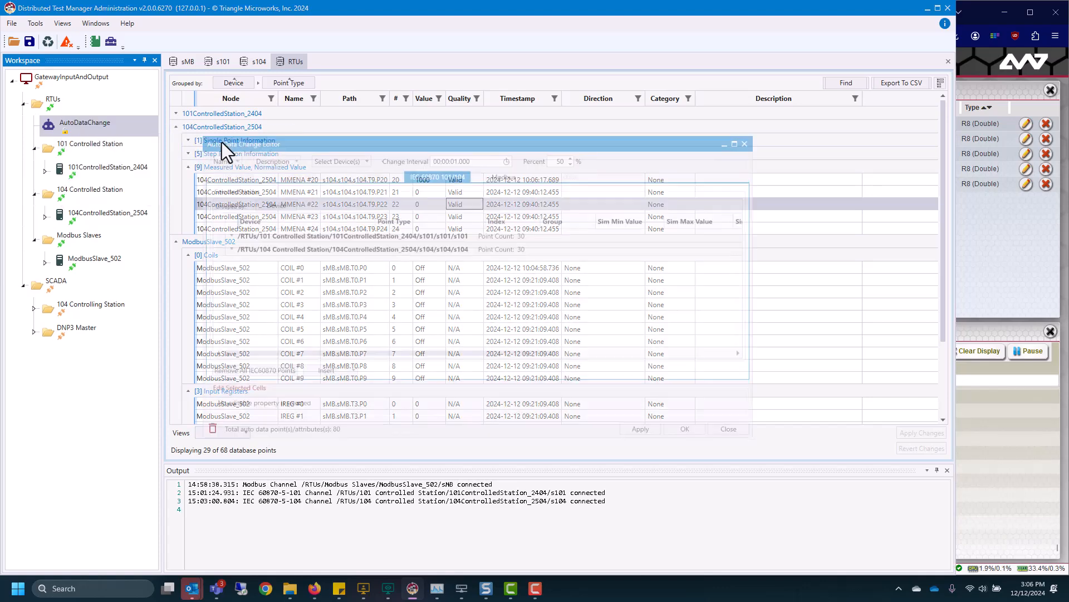
left_click(233, 236)
left_click(227, 237)
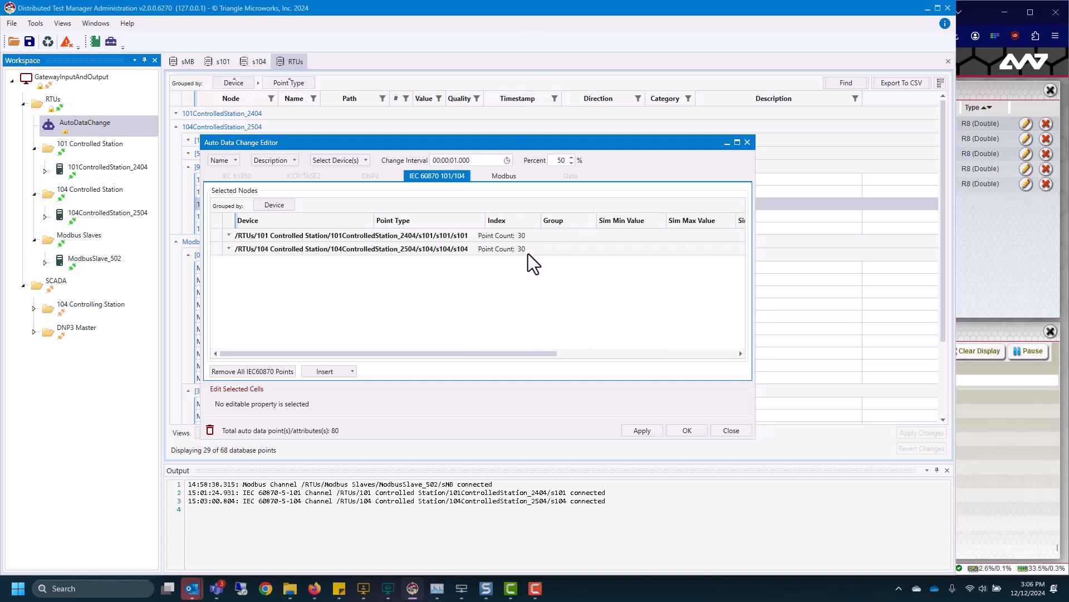
left_click(502, 176)
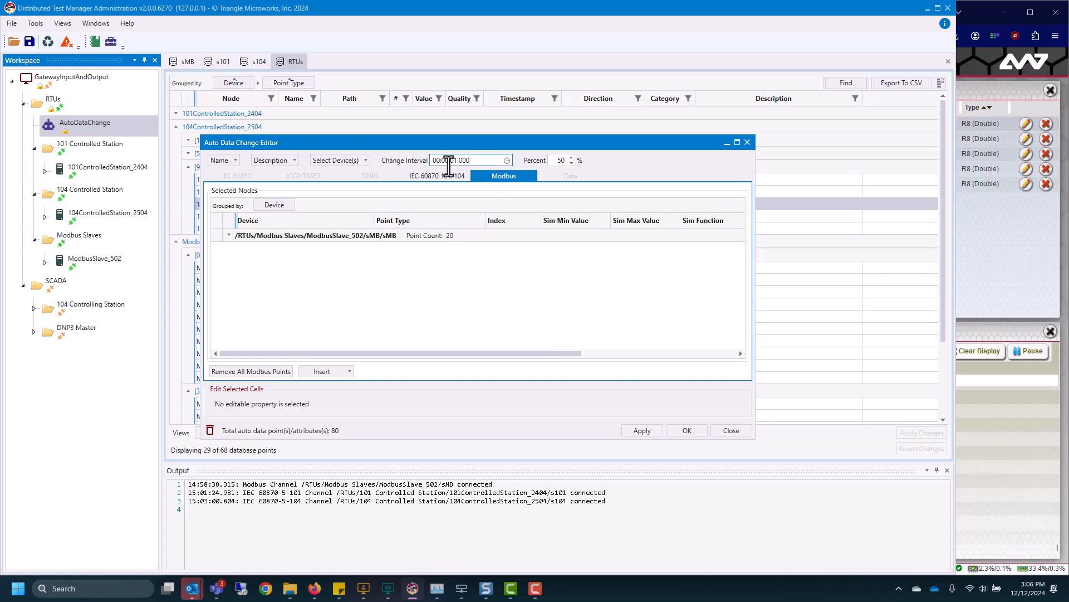
Review the change interval choices and the IEC 60870 101/104 and Modbus points in the Auto Data Change Editor, and accept it
left_click(507, 160)
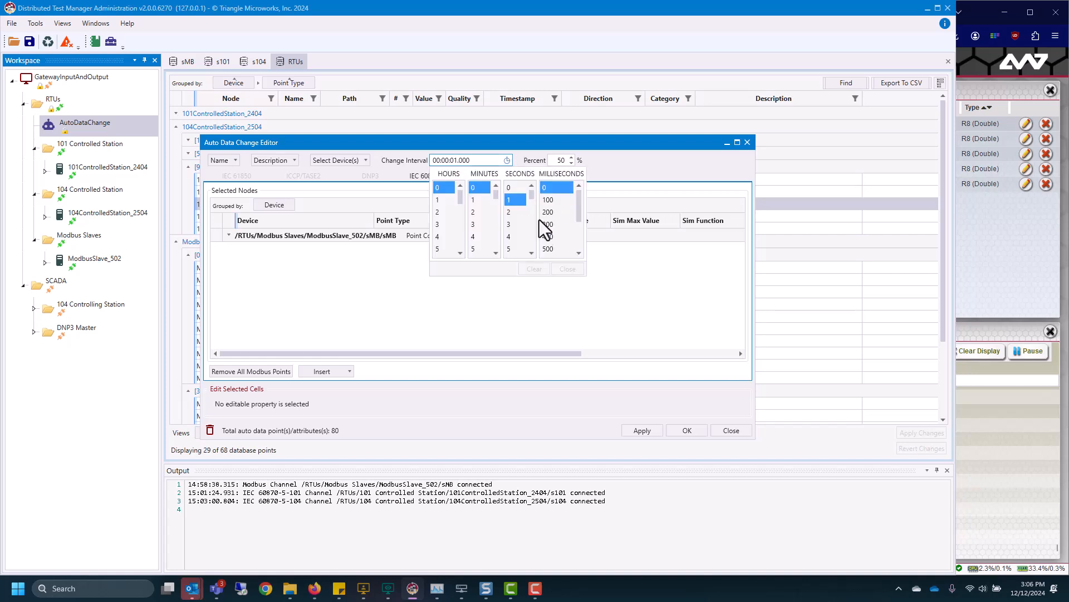
left_click(595, 215)
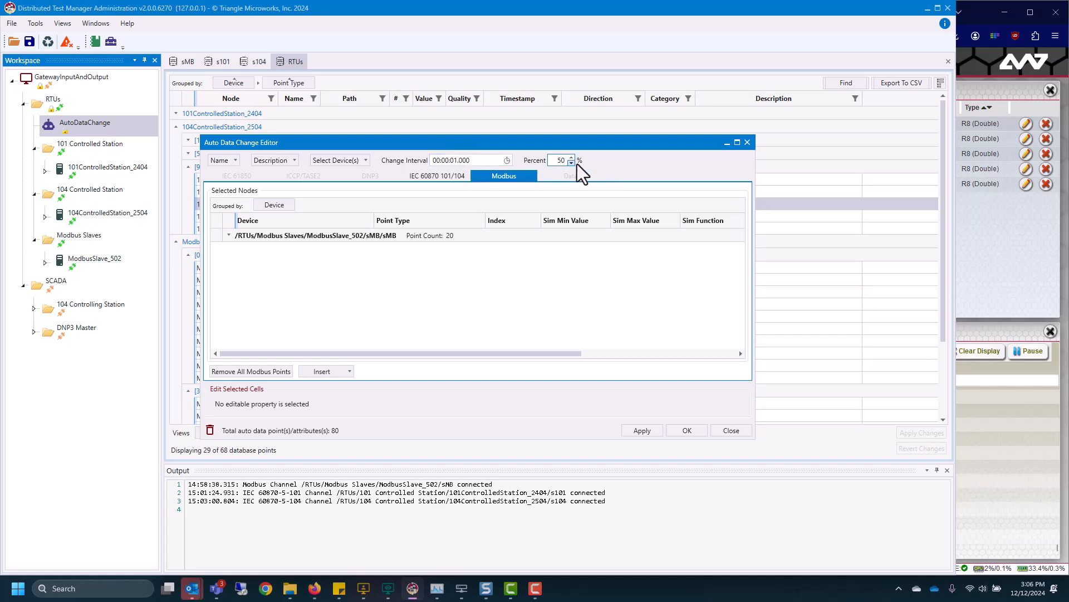
left_click(440, 179)
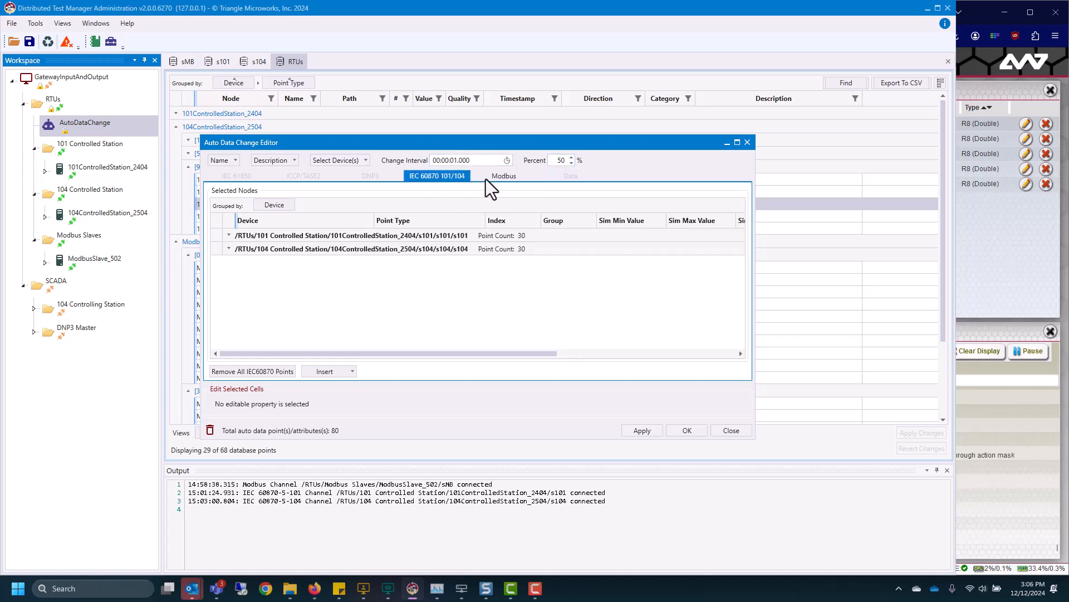
left_click(505, 177)
left_click(450, 179)
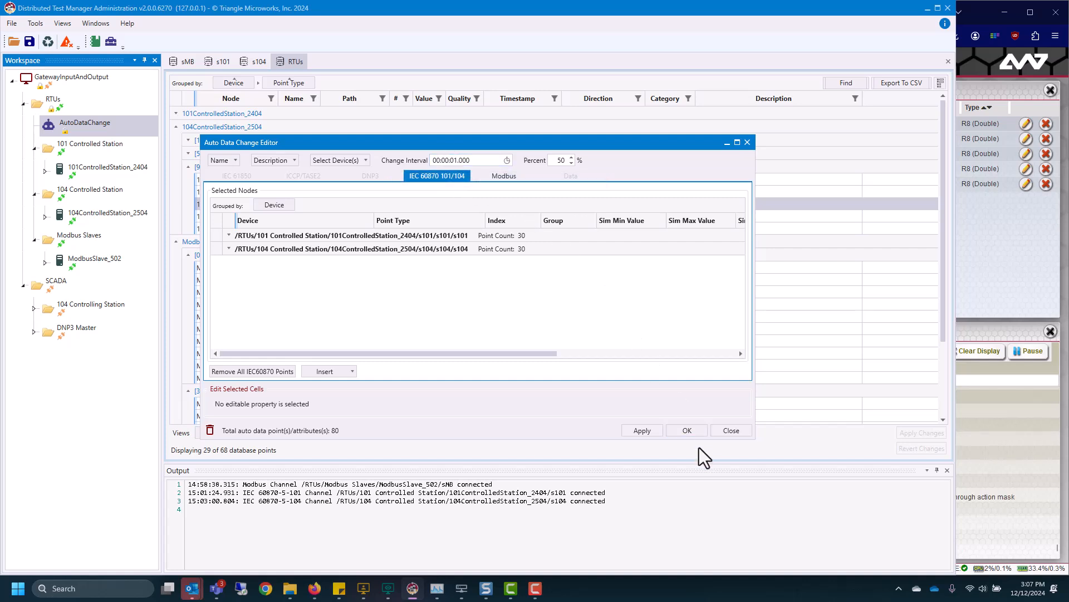
left_click(687, 431)
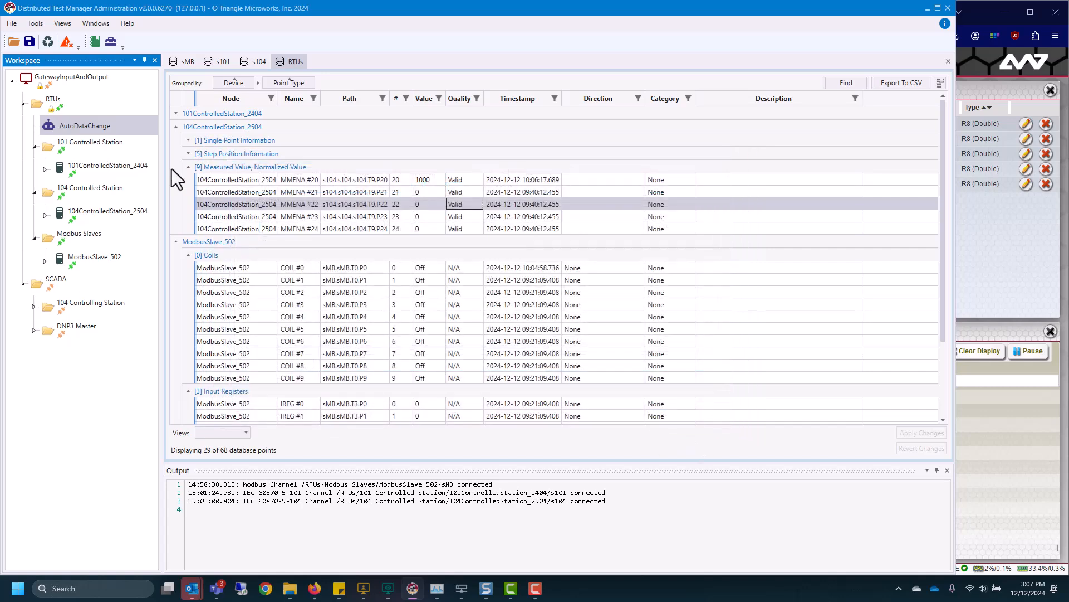
Change the values once with AutoDataChange and review the RTUs' 104 and Modbus points
right_click(72, 127)
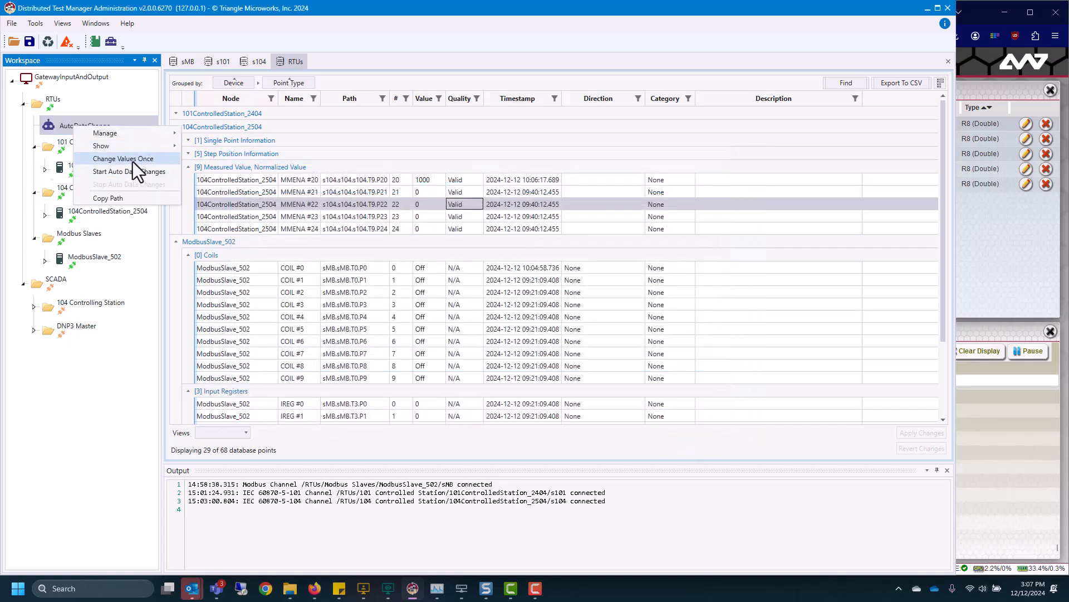
left_click(132, 160)
scroll(426, 267, "down", 3)
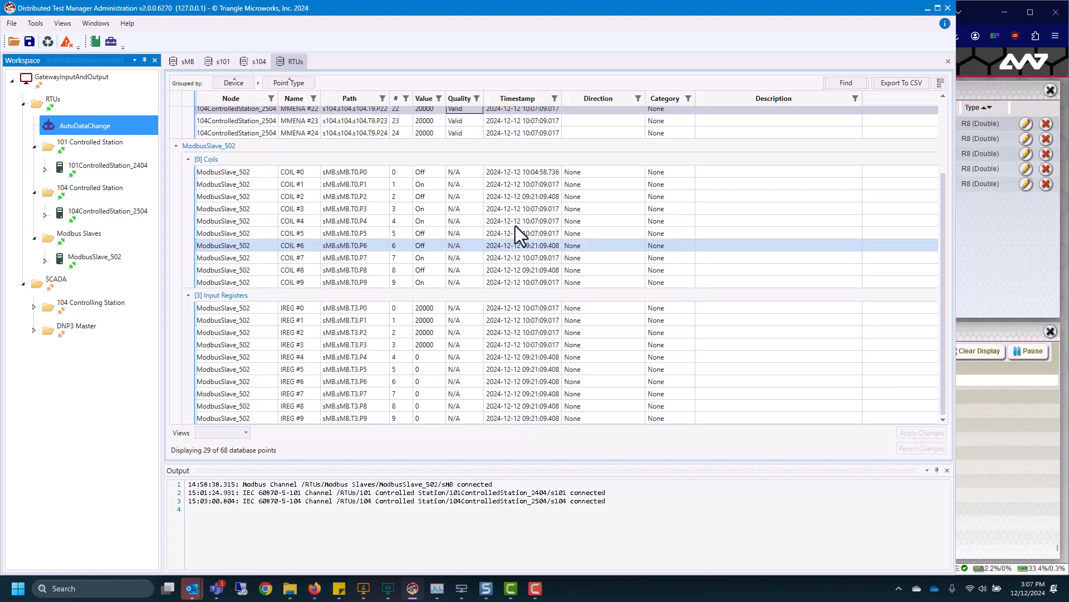
scroll(490, 284, "up", 3)
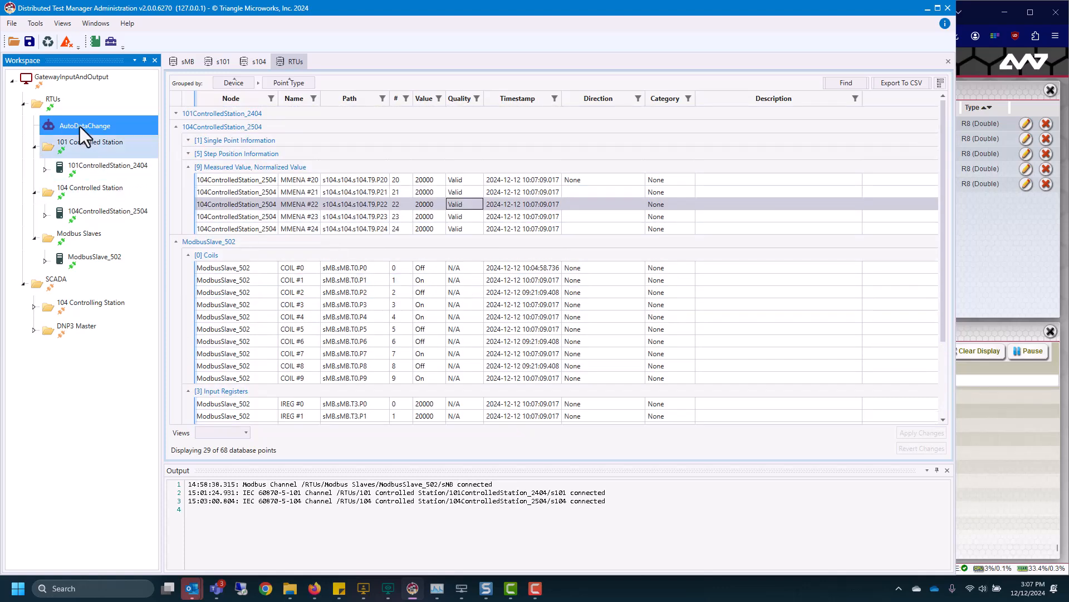
Start the automatic data changes of AutoDataChange and return to SCADA Data Gateway
right_click(79, 126)
left_click(128, 170)
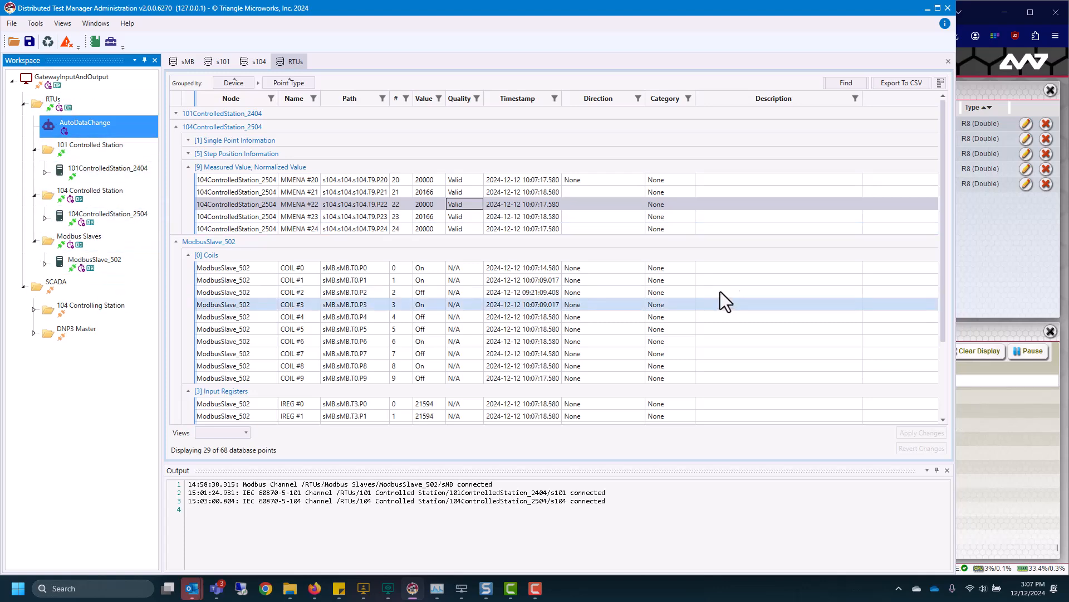
left_click(977, 304)
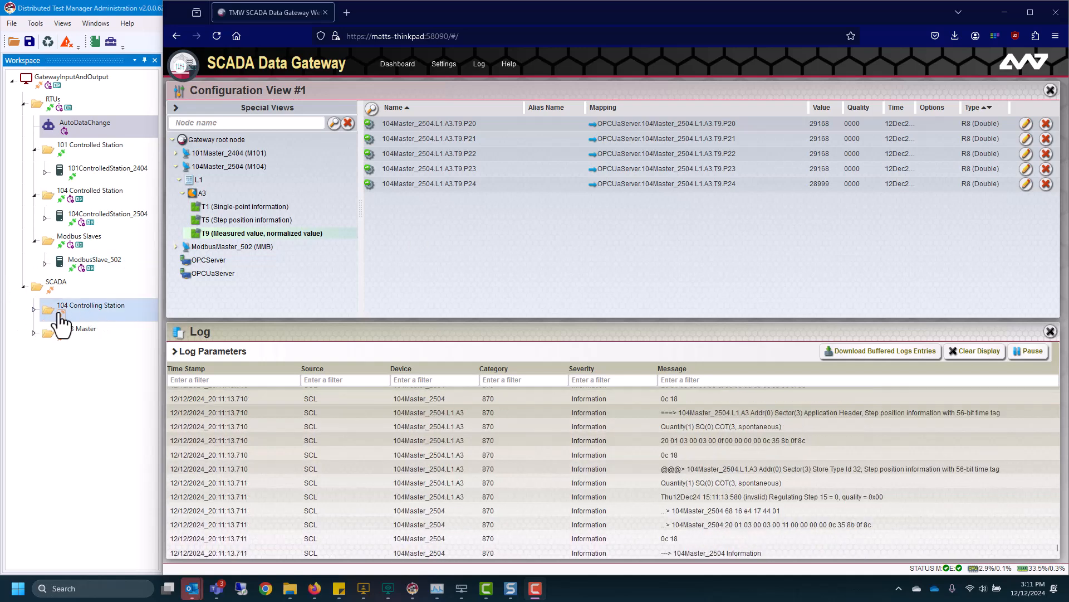
Add a TCP outstation channel named DNP3Outstation_20000 under the gateway root node, with protocol SDNP, physical channel 127.0.0.1 and port 20000
mouse_move(84, 332)
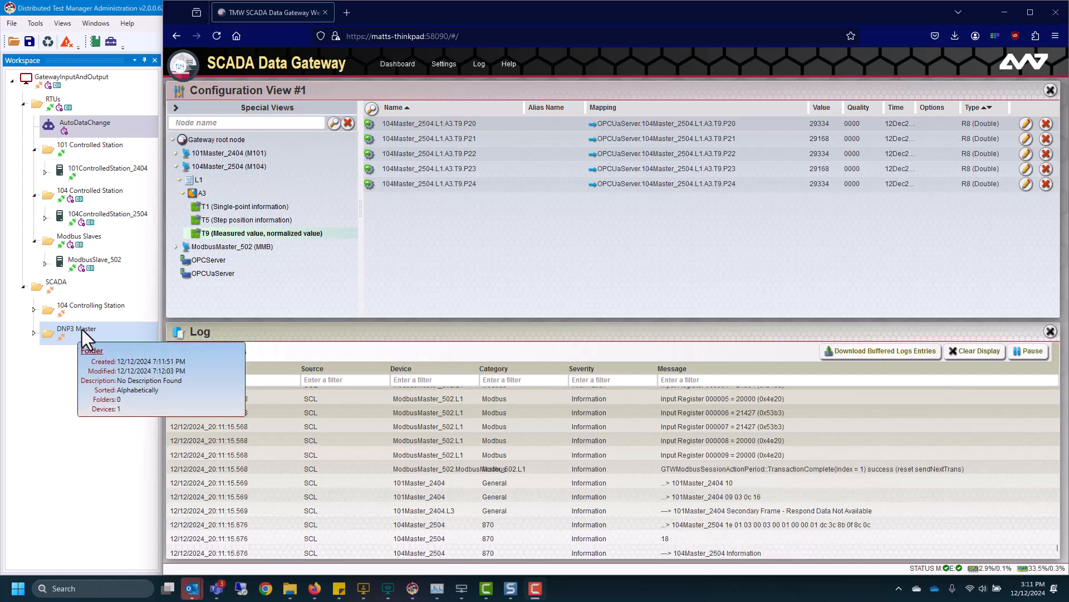
left_click(176, 166)
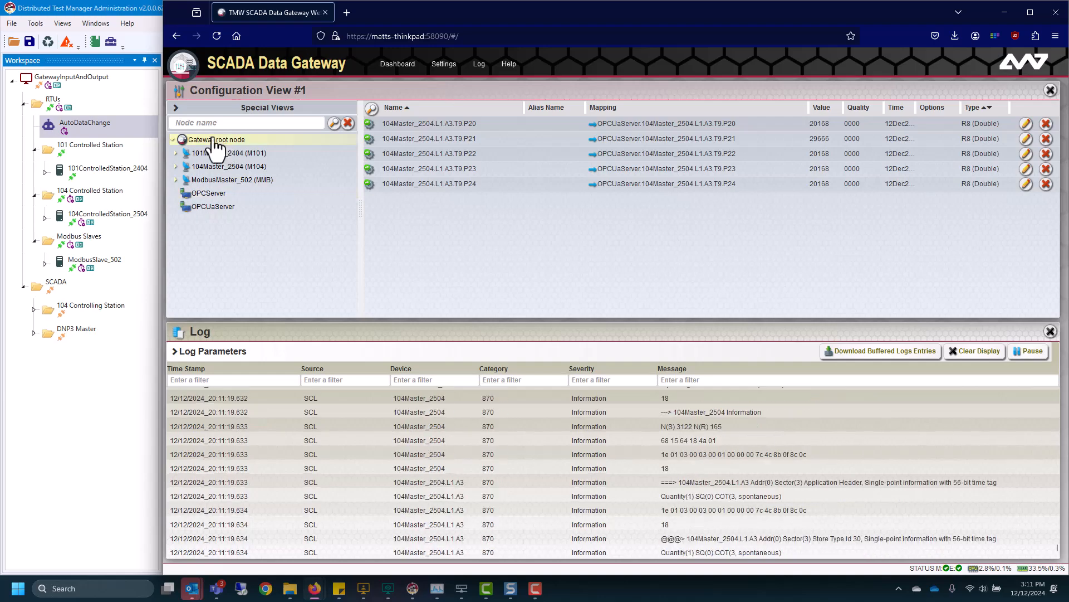
right_click(217, 140)
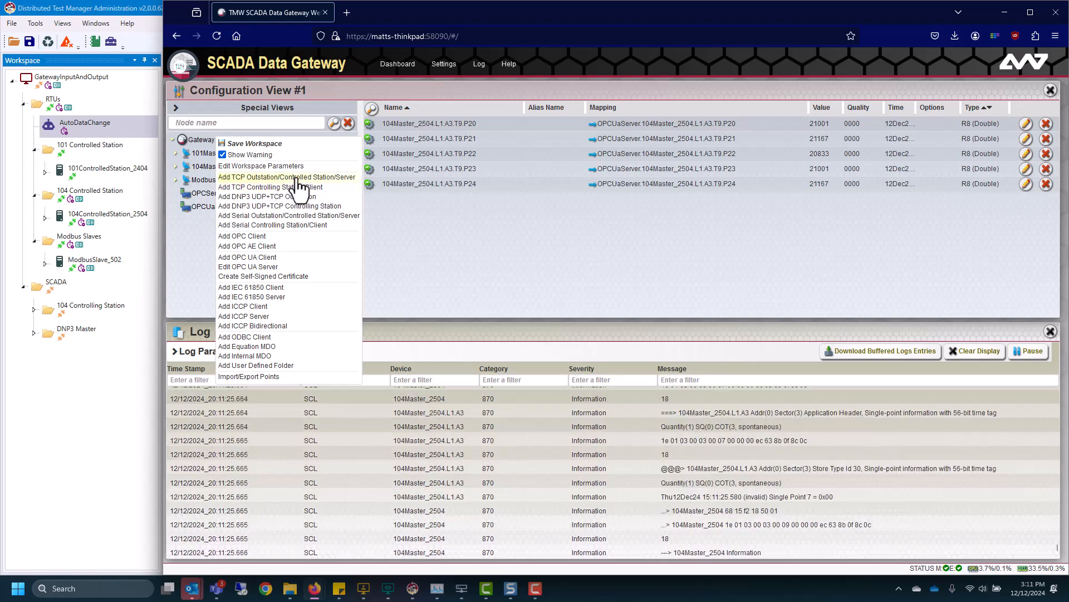
left_click(310, 178)
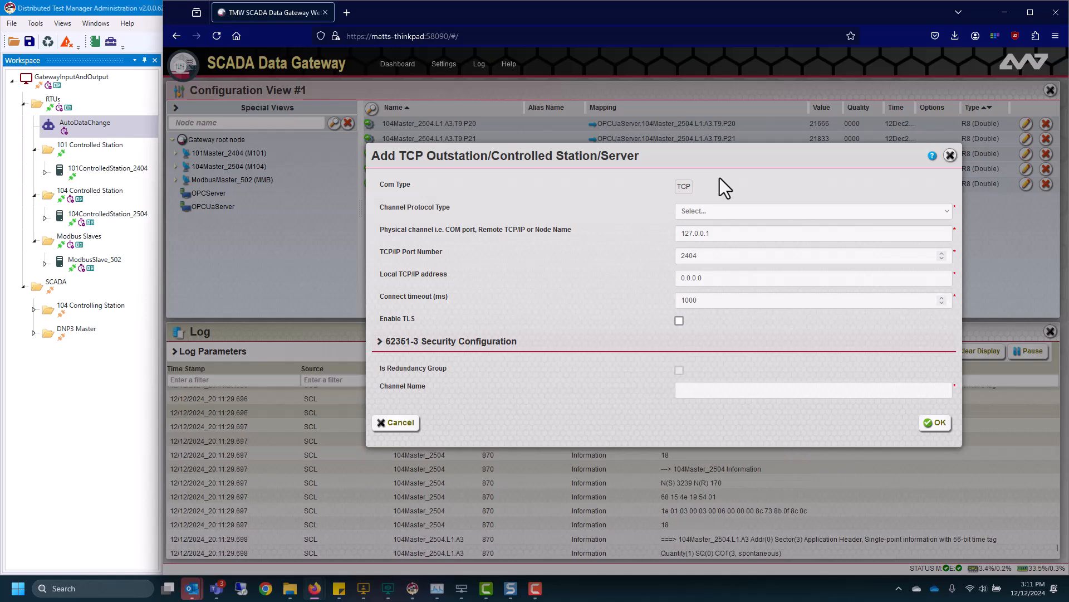
left_click(713, 211)
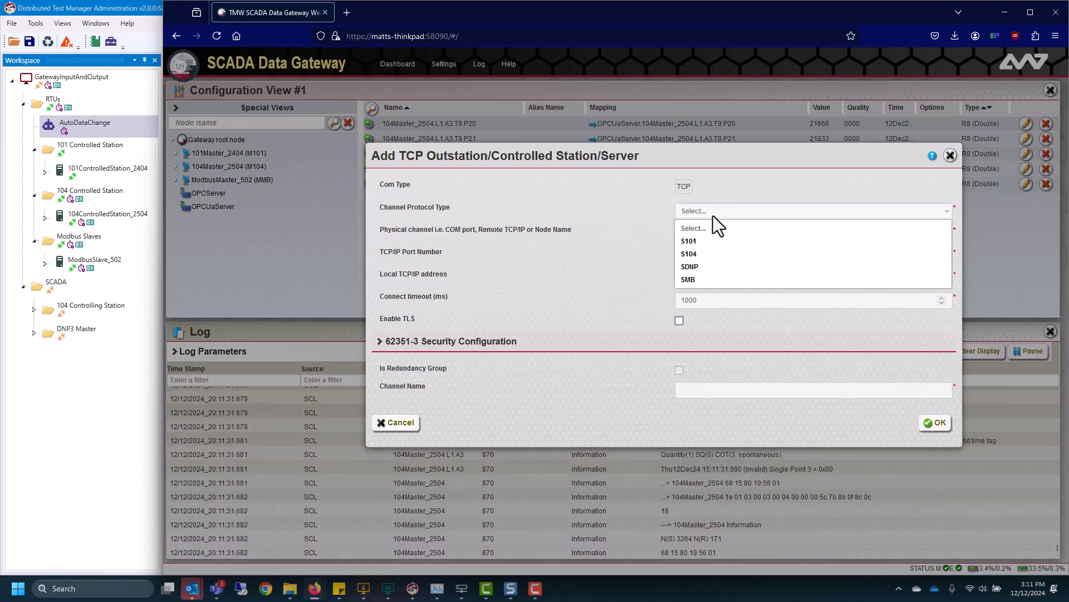
left_click(693, 267)
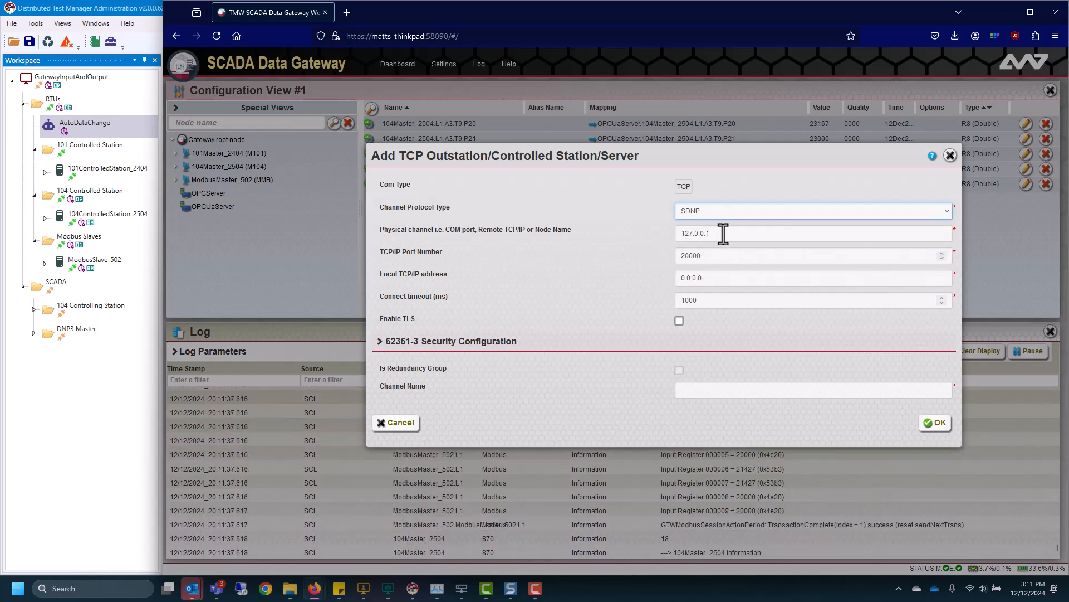
left_click(710, 389)
type("DN")
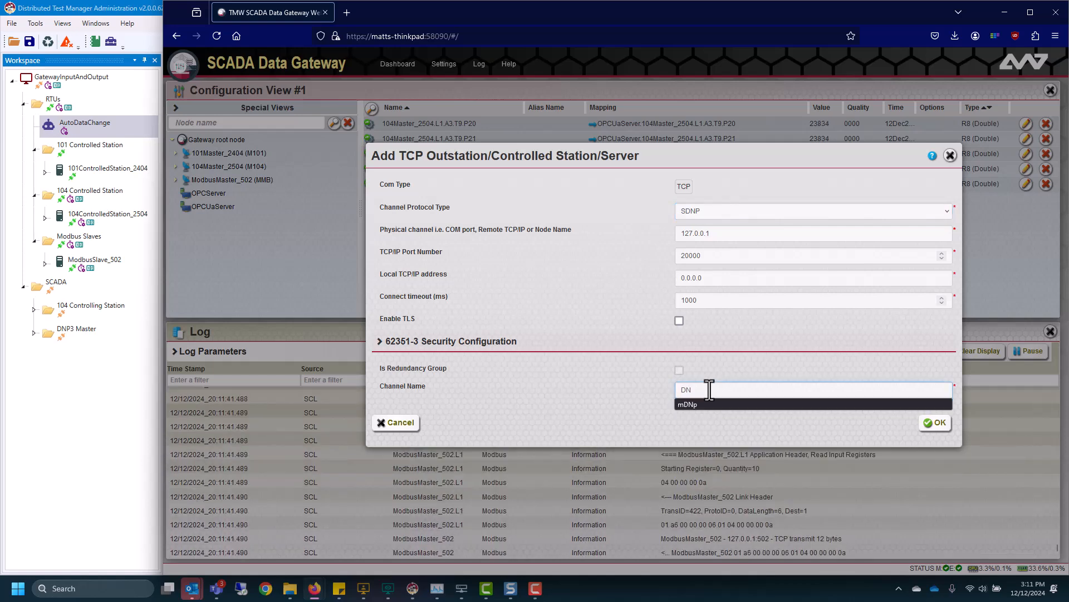
type("P3Ou")
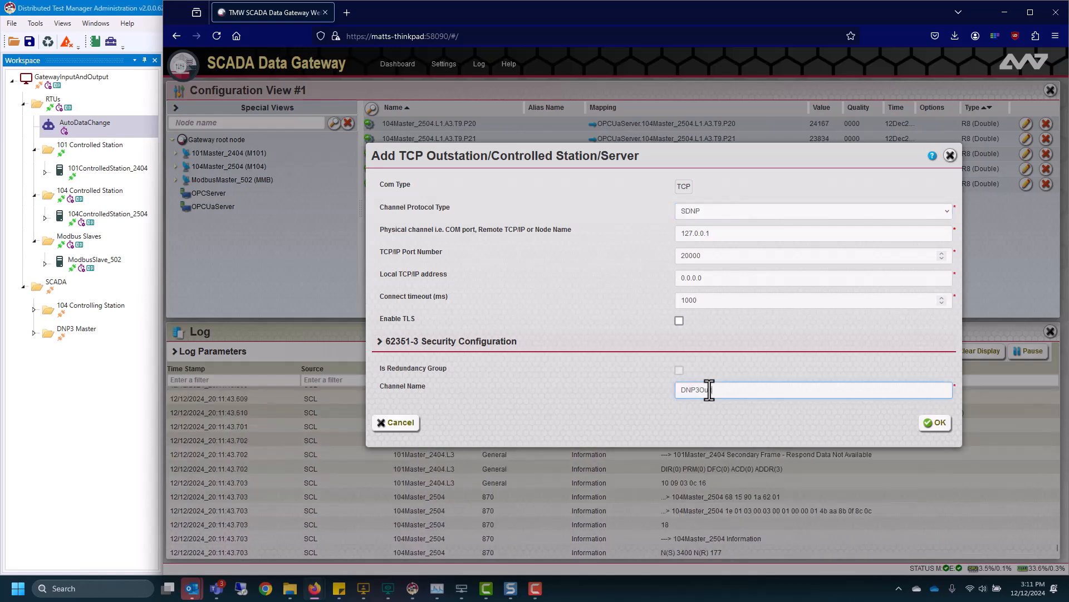
type("tstation_20000")
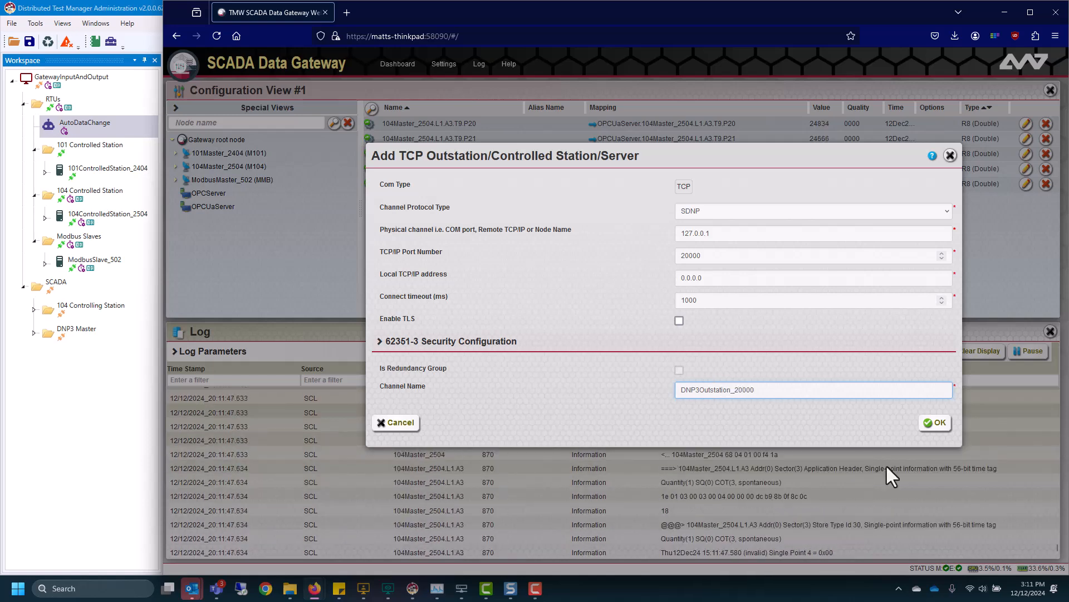
left_click_drag(761, 389, 734, 389)
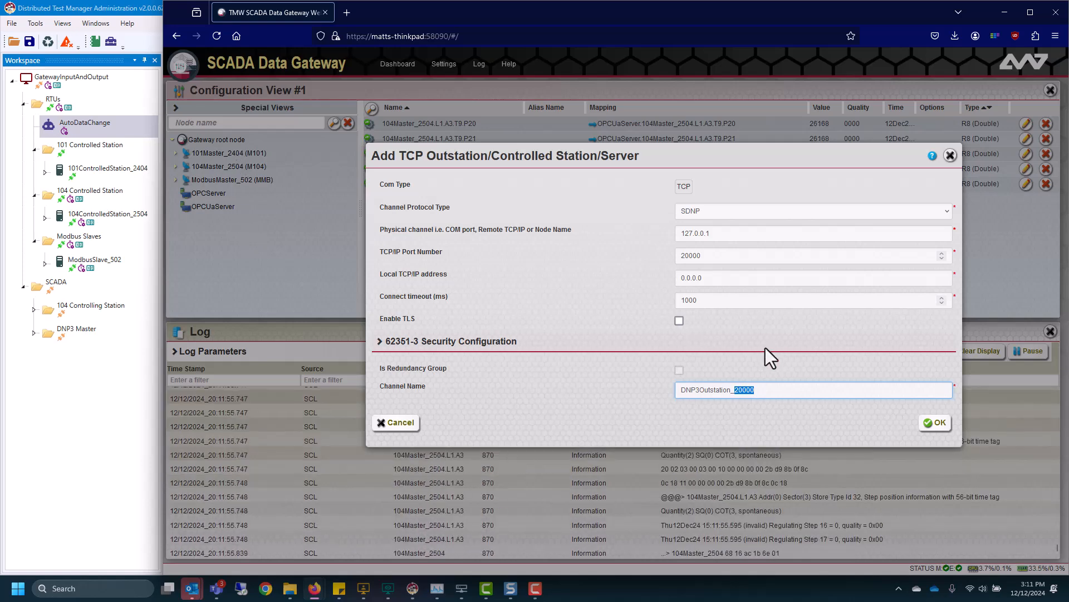
left_click(935, 424)
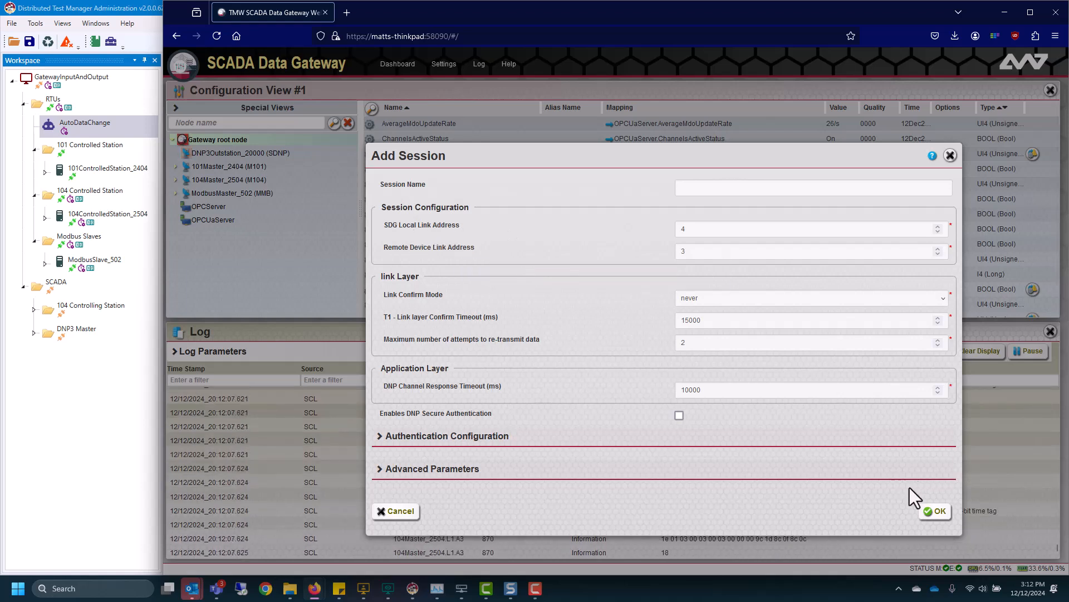
Add a session to DNP3Outstation_20000 with local link address 4 and remote link address 3, including the T1 (Binary Inputs) data type
left_click(936, 516)
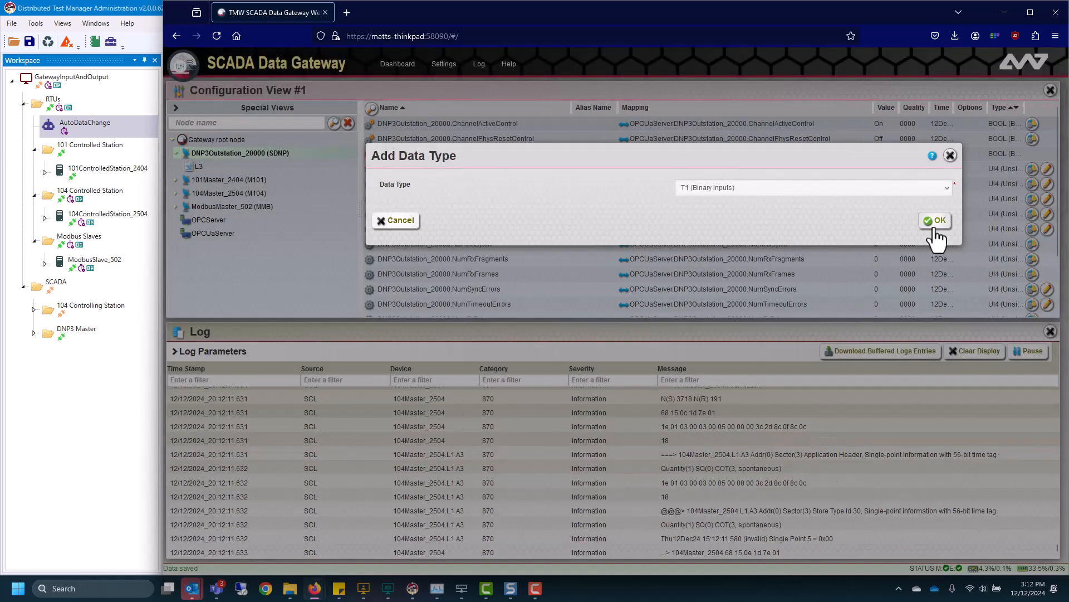
left_click(936, 221)
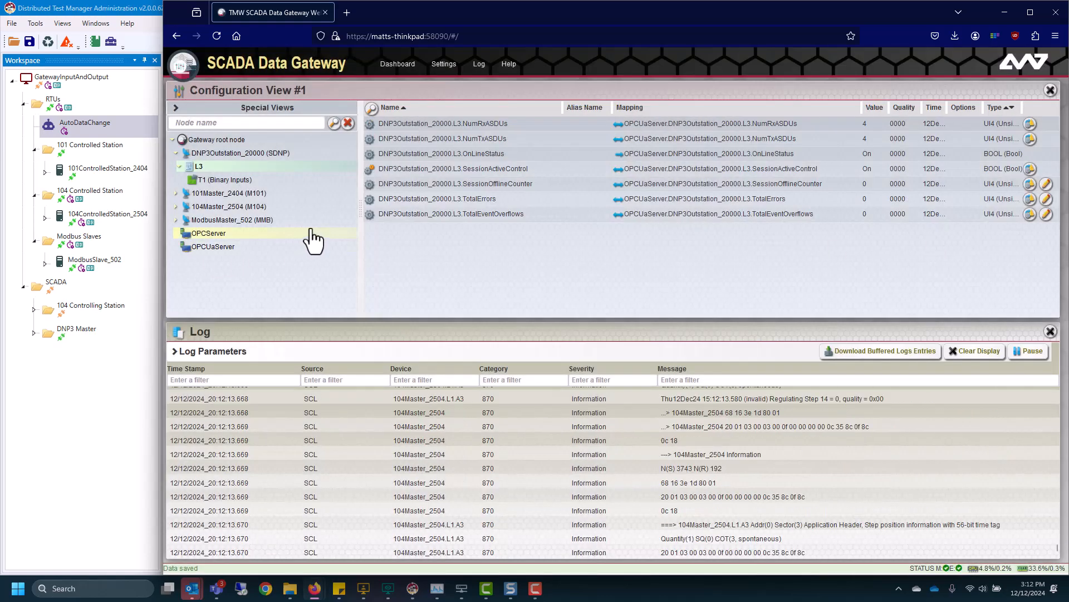
Check DNP3Master_20000 in the DNP3 Master folder of Distributed Test Manager, and return to SCADA Data Gateway's T1 (Binary Inputs) points
left_click(34, 333)
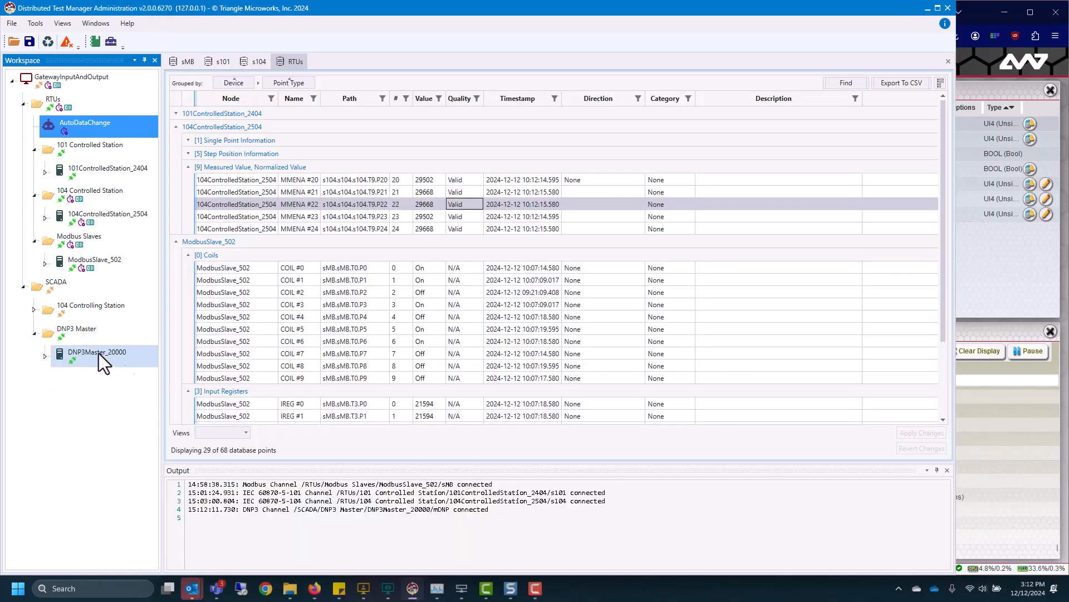
left_click(314, 588)
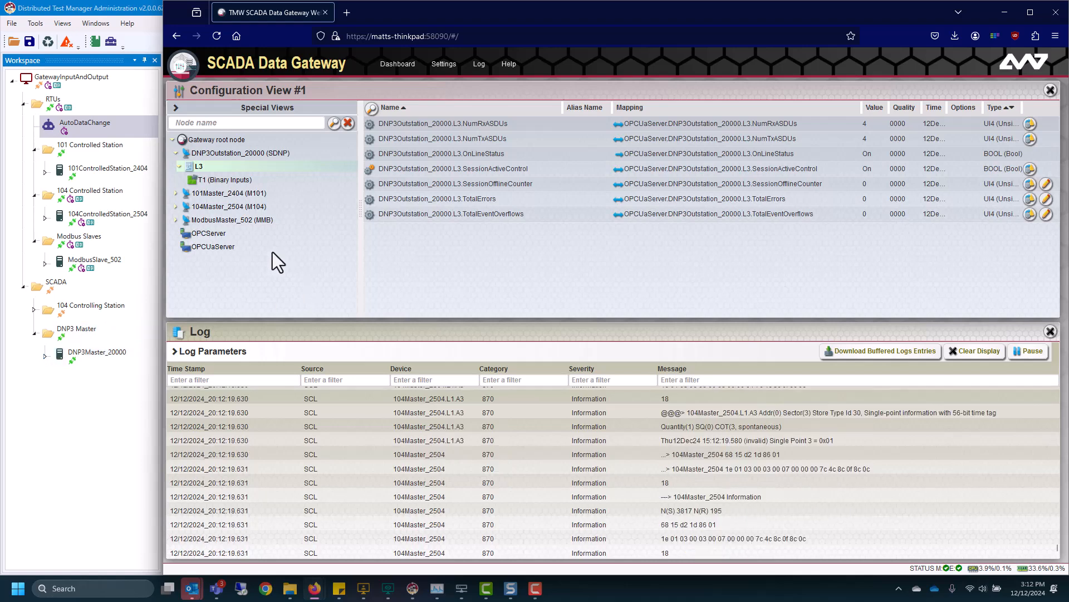
left_click(222, 180)
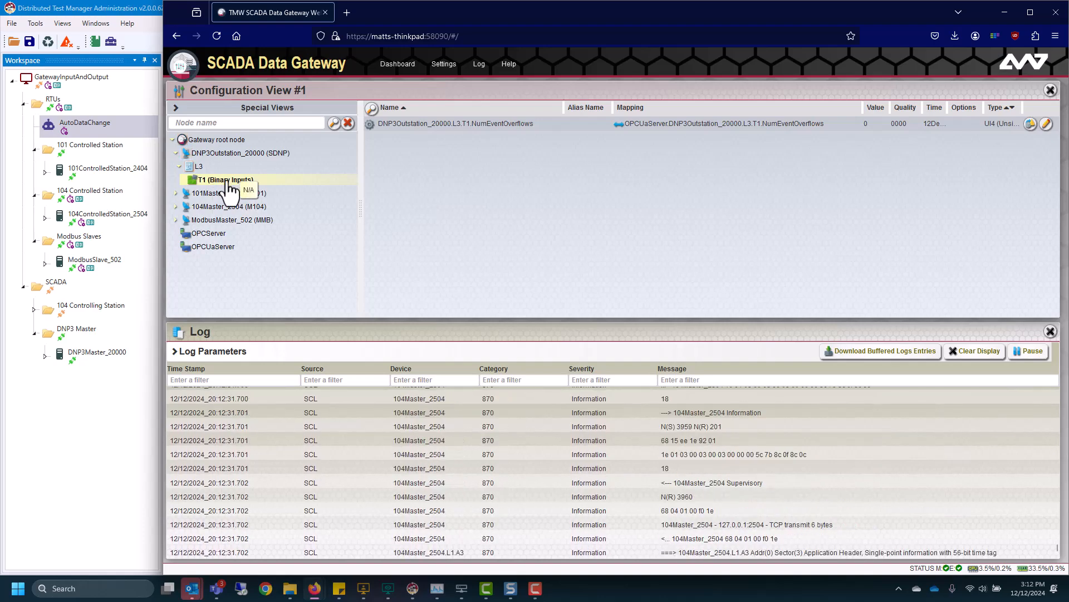
Add the T3 (Double Inputs) data type to session L3 of DNP3Outstation_20000
right_click(212, 185)
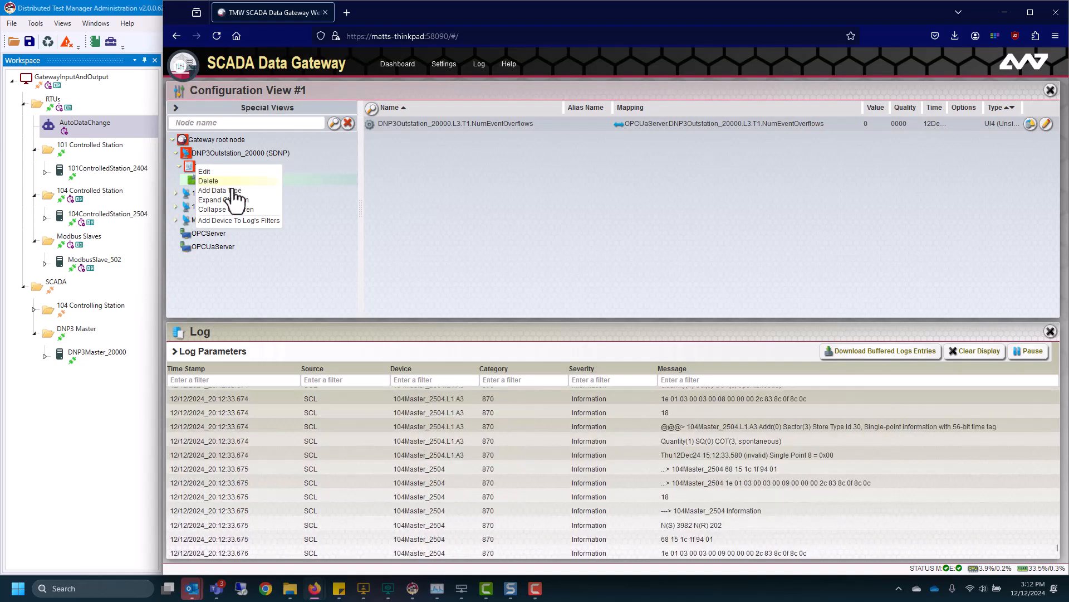
left_click(236, 202)
left_click(715, 192)
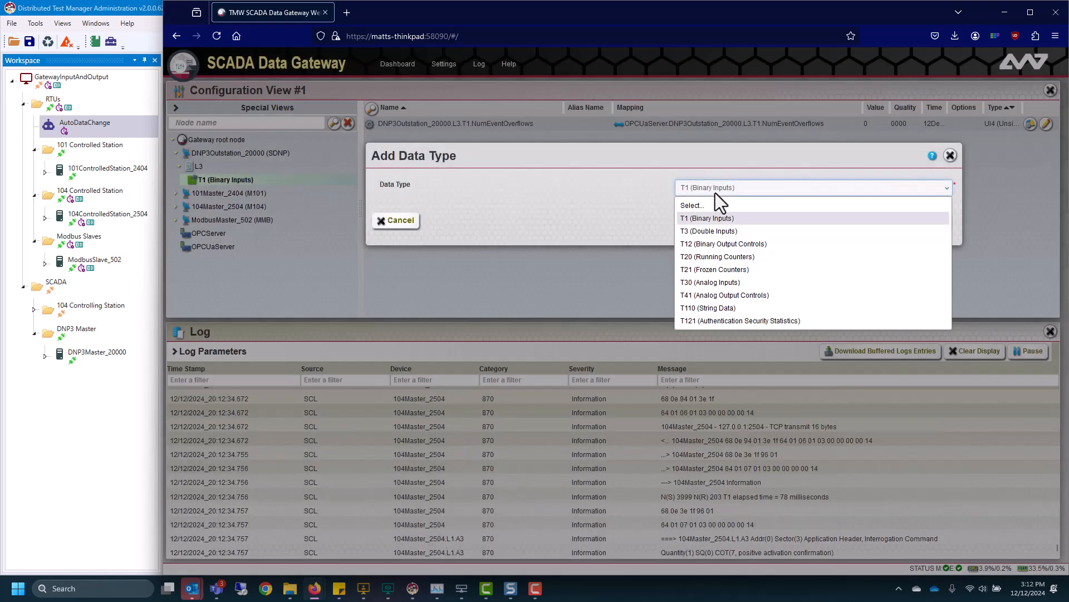
left_click(726, 228)
left_click(924, 226)
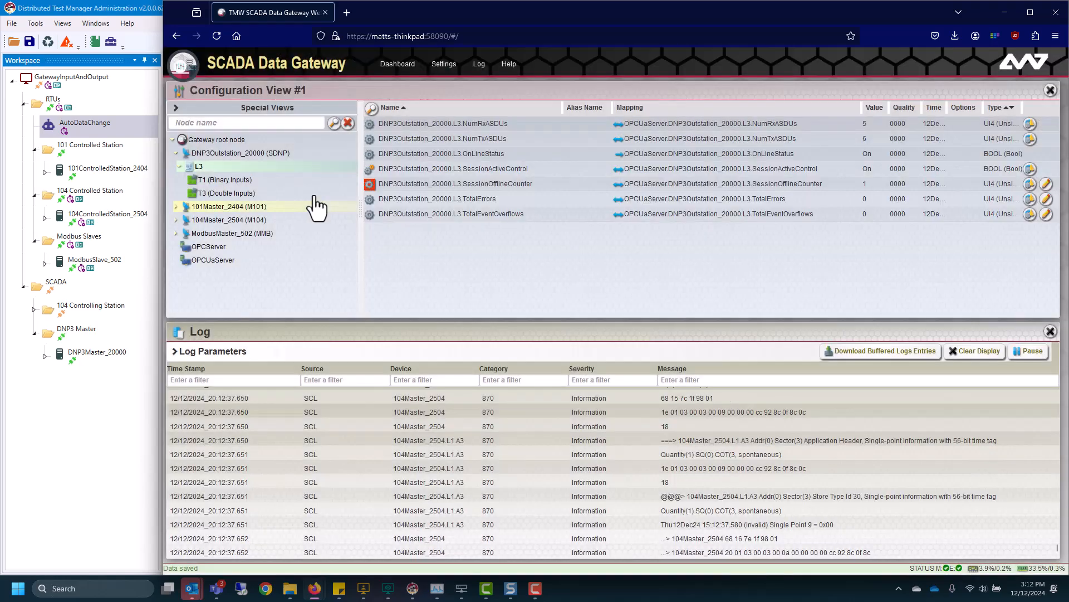
Add the T30 (Analog Inputs) data type to session L3 of DNP3Outstation_20000, and display the contents of T3 and T30
right_click(196, 169)
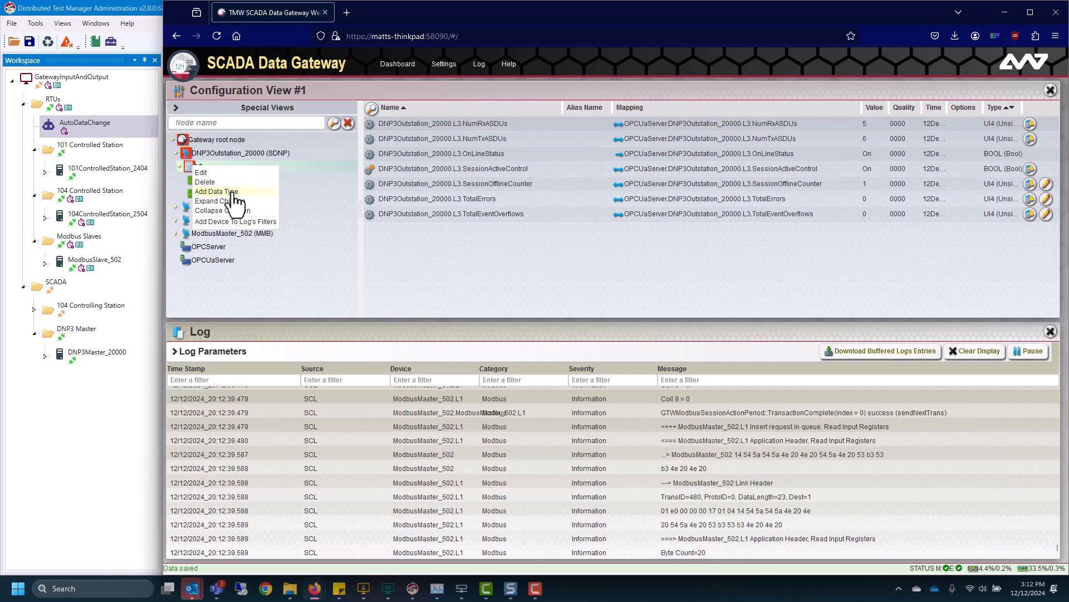
left_click(232, 192)
left_click(817, 190)
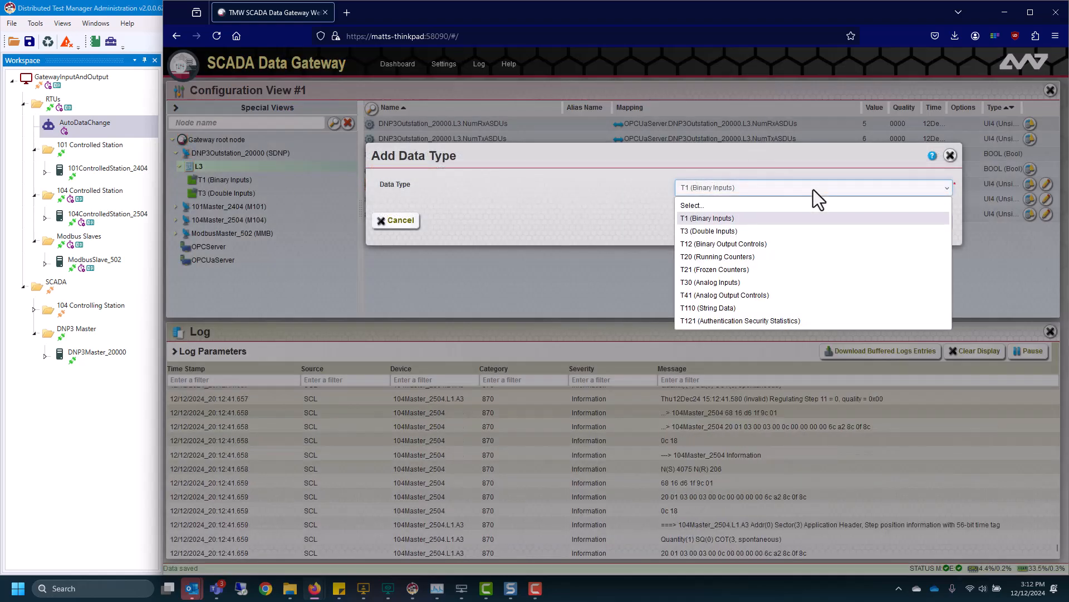
left_click(747, 282)
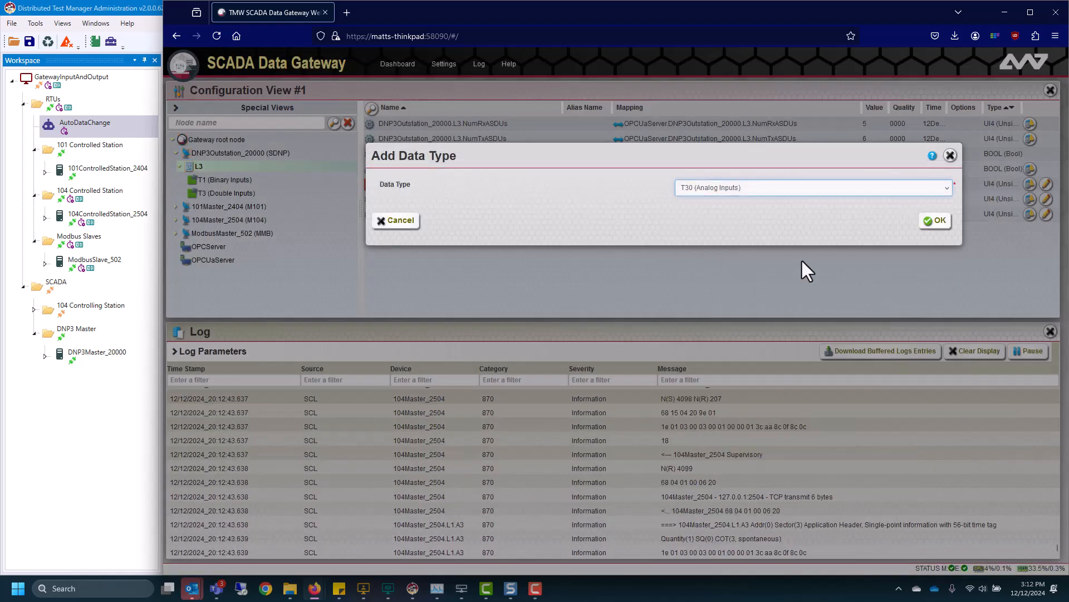
left_click(934, 225)
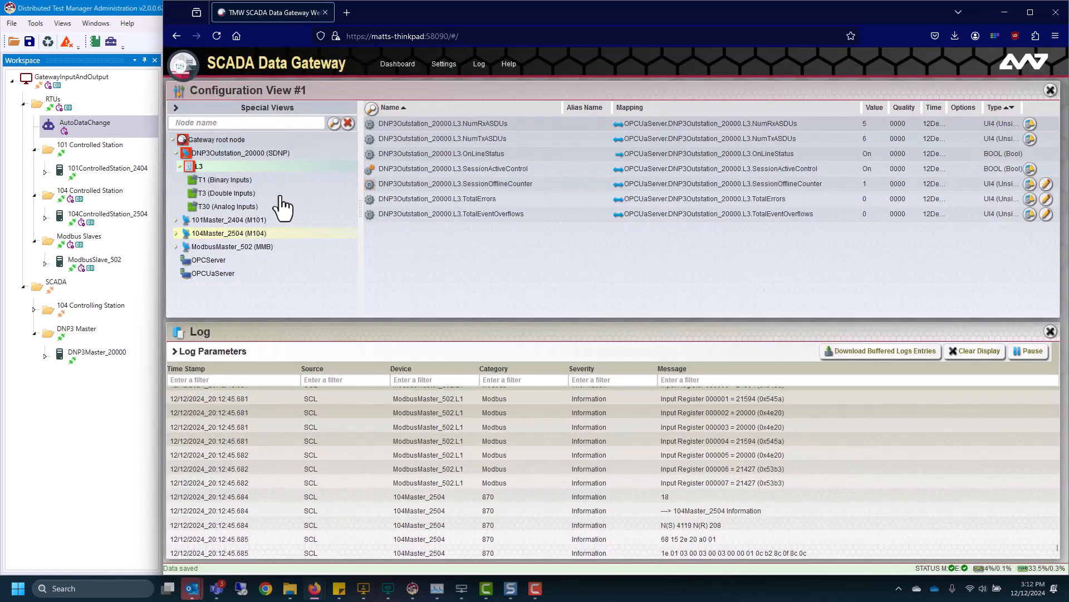
left_click(230, 193)
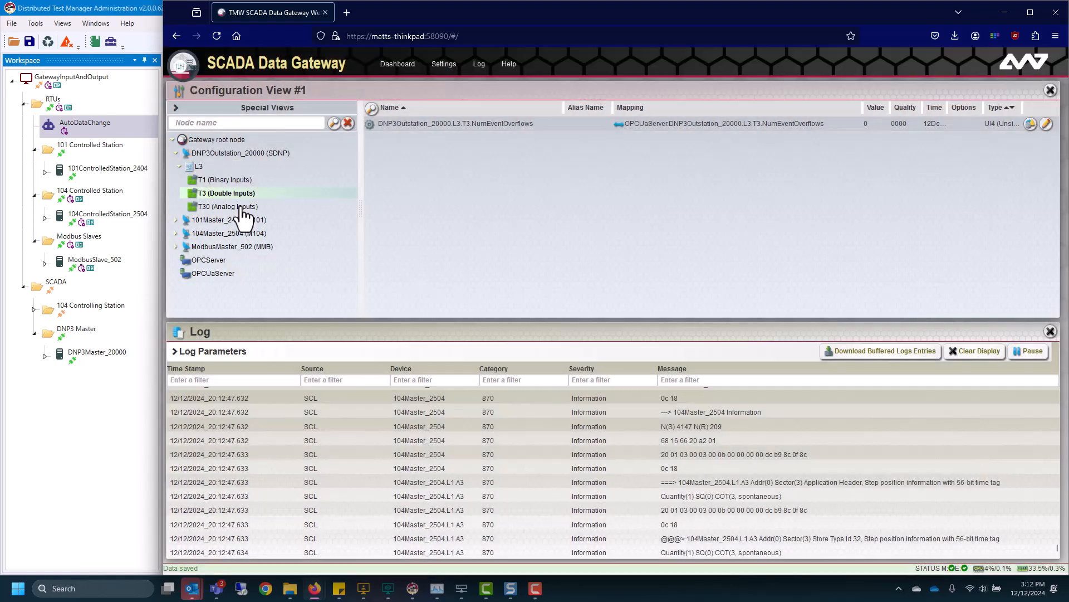
left_click(243, 209)
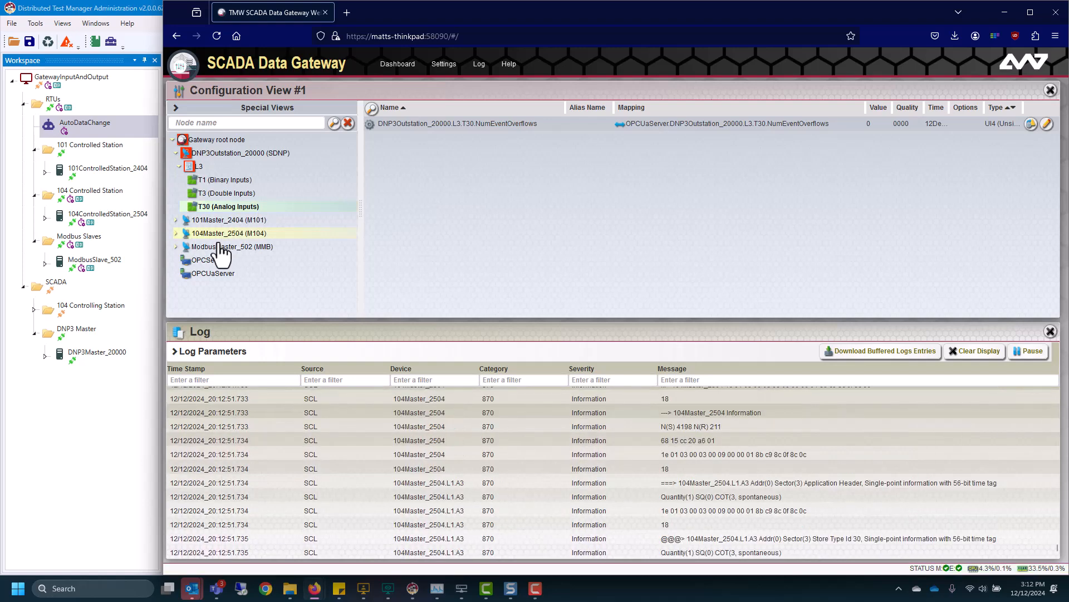
Map Modbus coil ModbusMaster_502.L1.T0.P0 to T1 (Binary Inputs) of DNP3Outstation_20000 at information object address 1
left_click(175, 247)
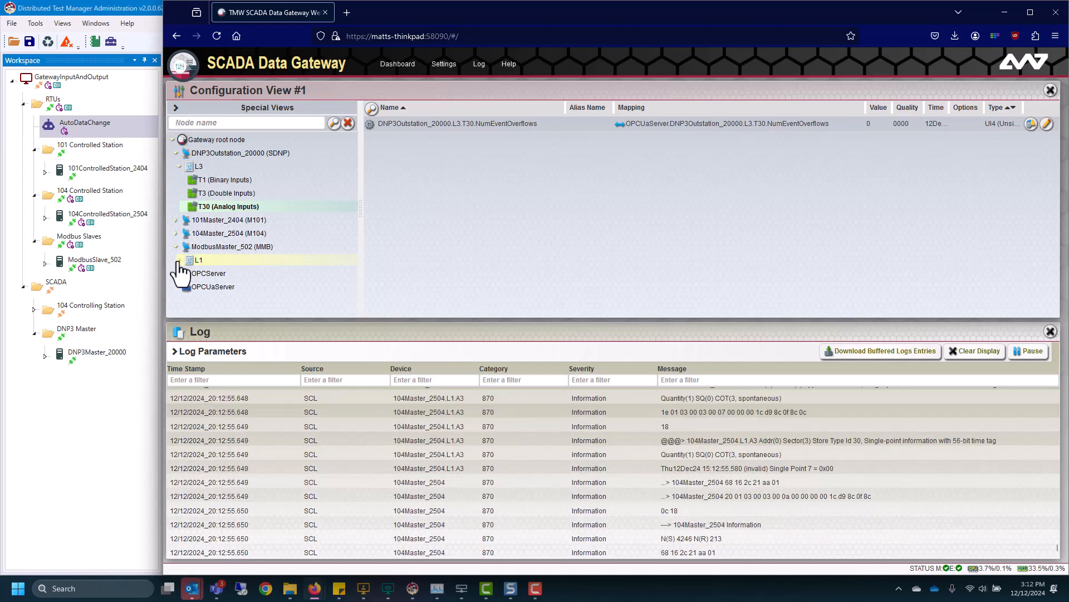
left_click(199, 275)
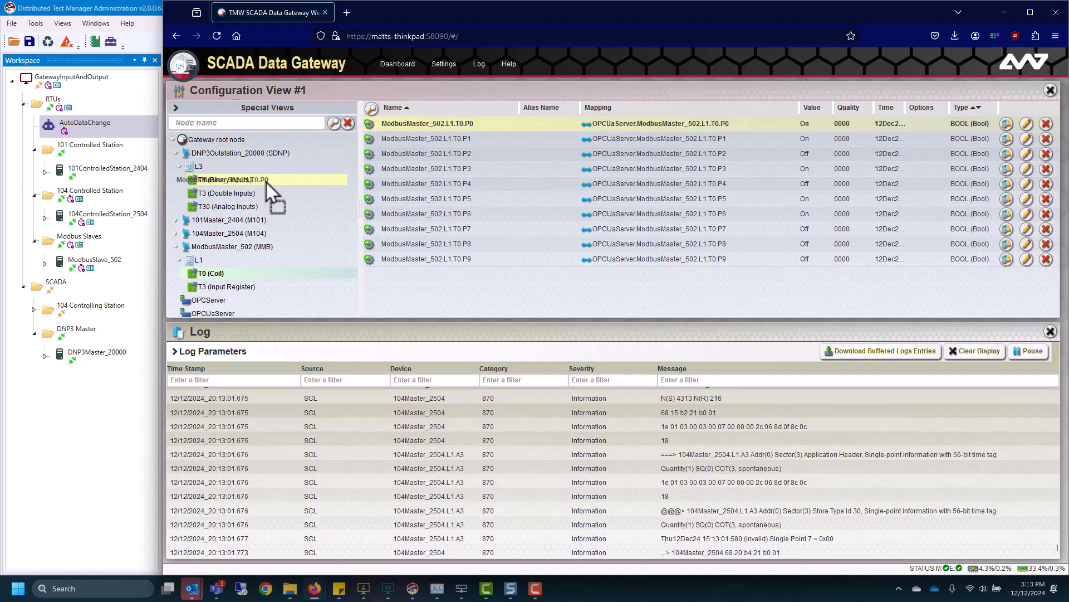
left_click_drag(266, 182, 266, 181)
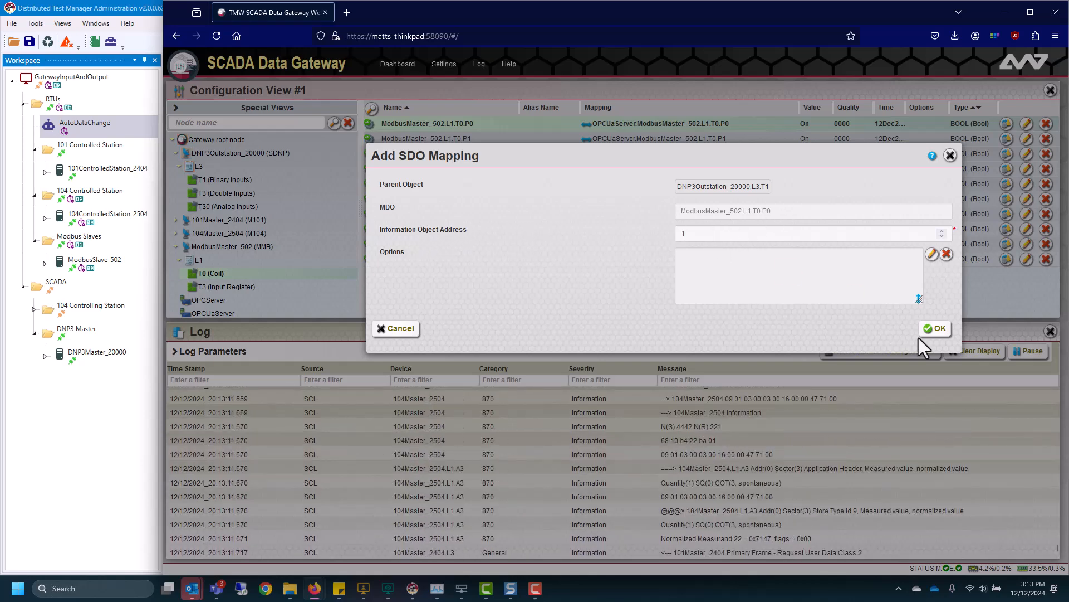
left_click(936, 330)
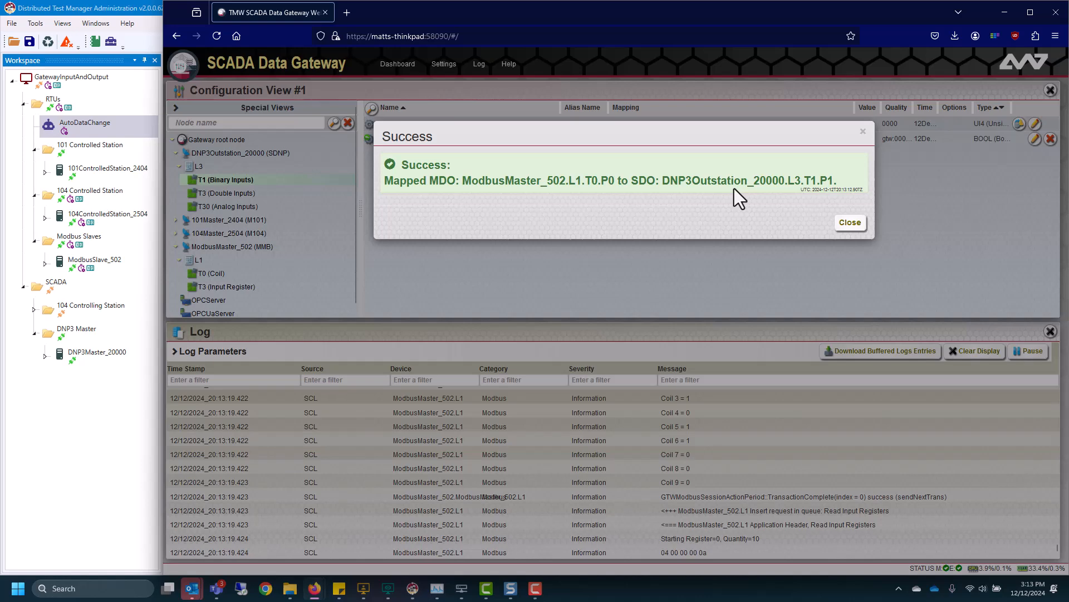
left_click(850, 225)
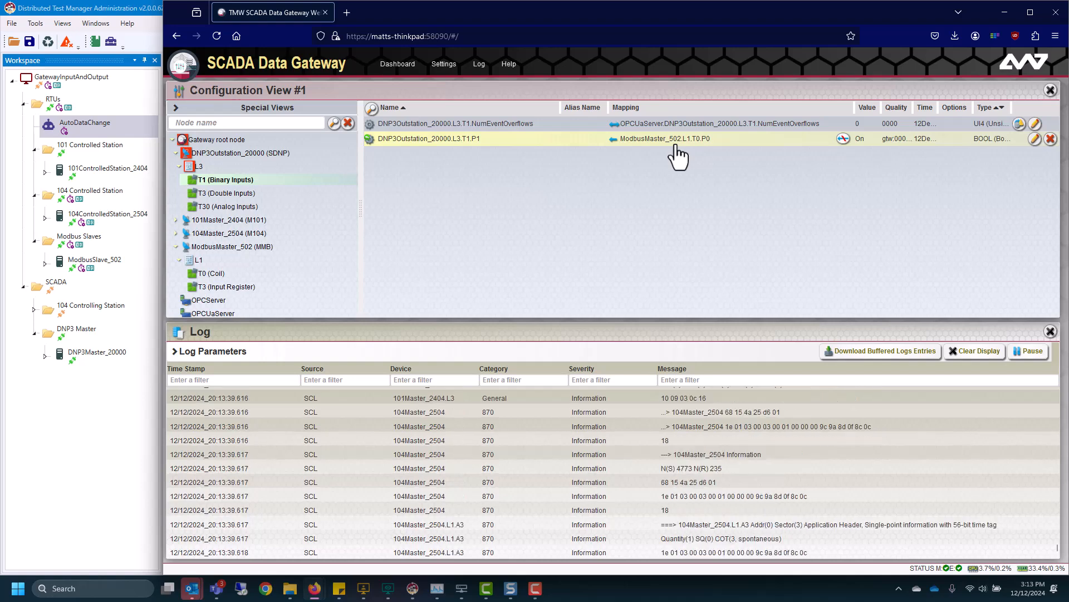
Map ModbusMaster_502 coils P1 through P9 to DNP3Outstation_20000.L3.T1 points P2 through P10, and display the T1 (Binary Inputs) mappings
mouse_move(691, 147)
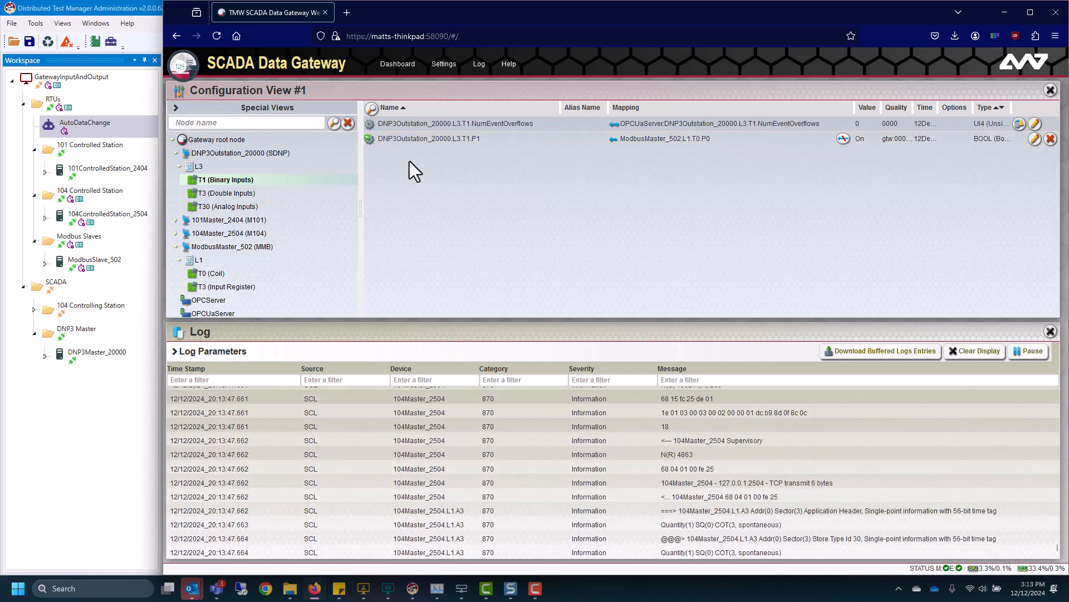
scroll(218, 279, "down", 1)
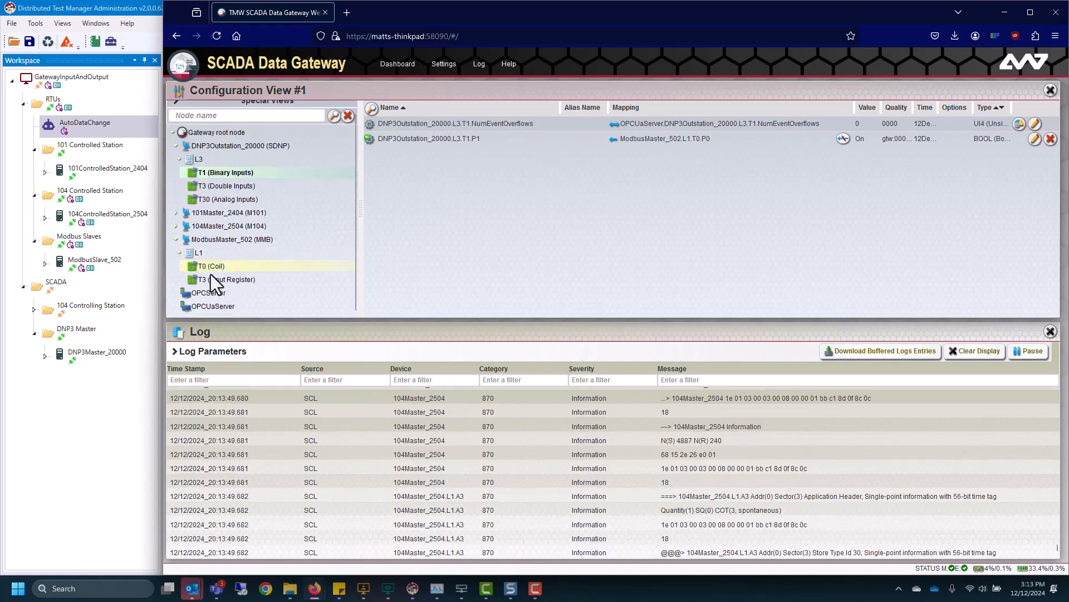
left_click(213, 267)
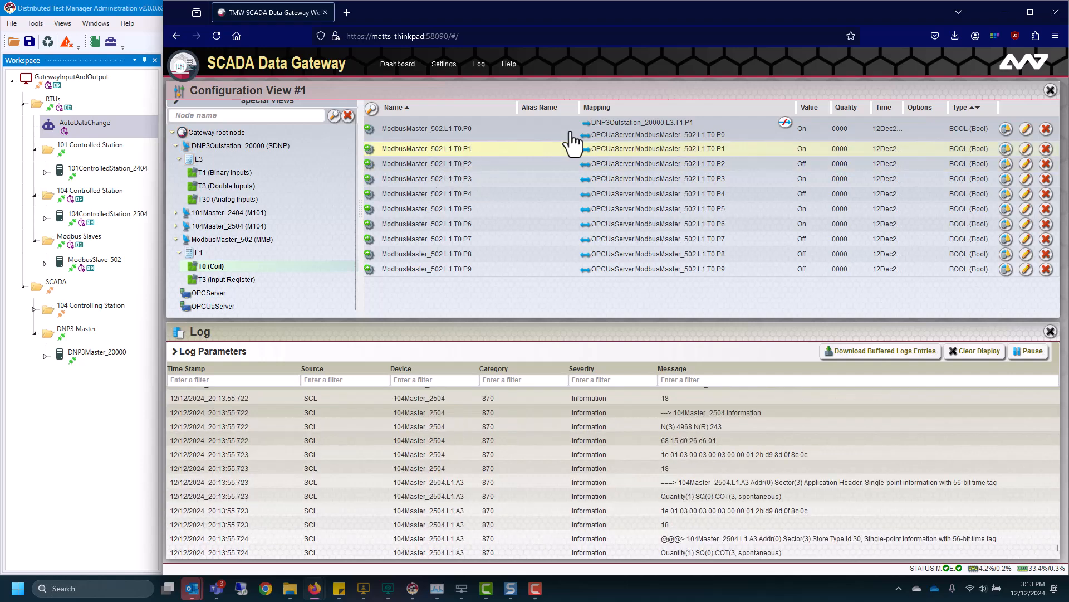
left_click(517, 149)
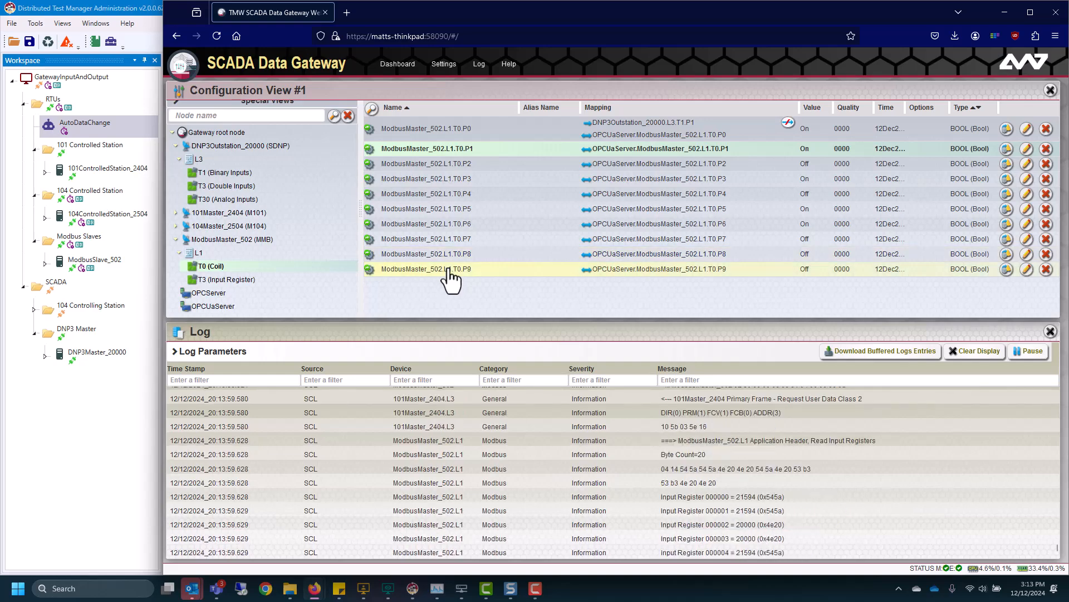
left_click(474, 269, "shift")
left_click_drag(390, 151, 260, 176)
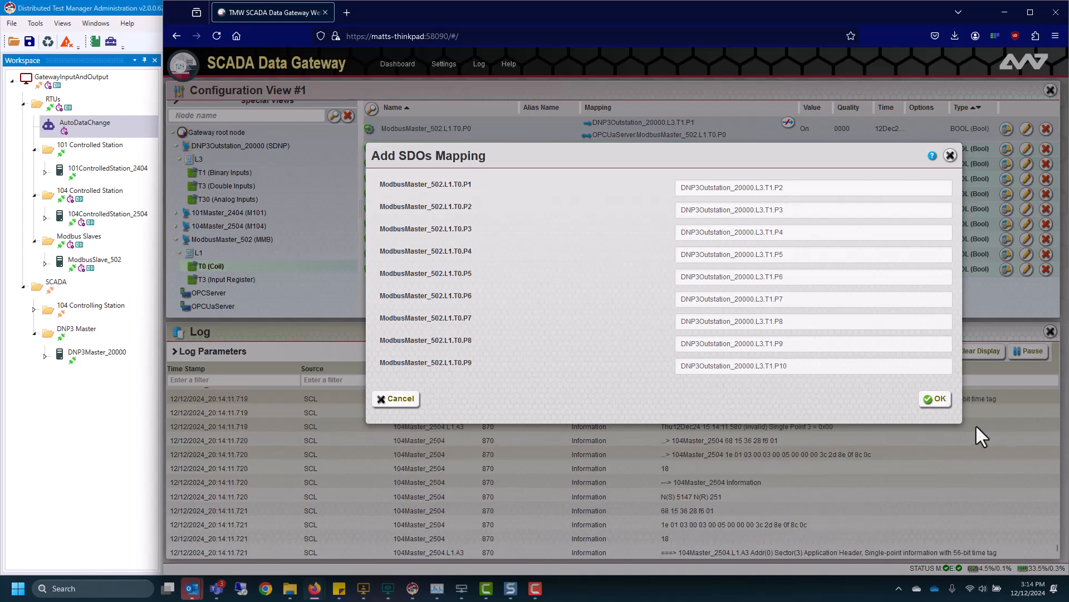
left_click(935, 398)
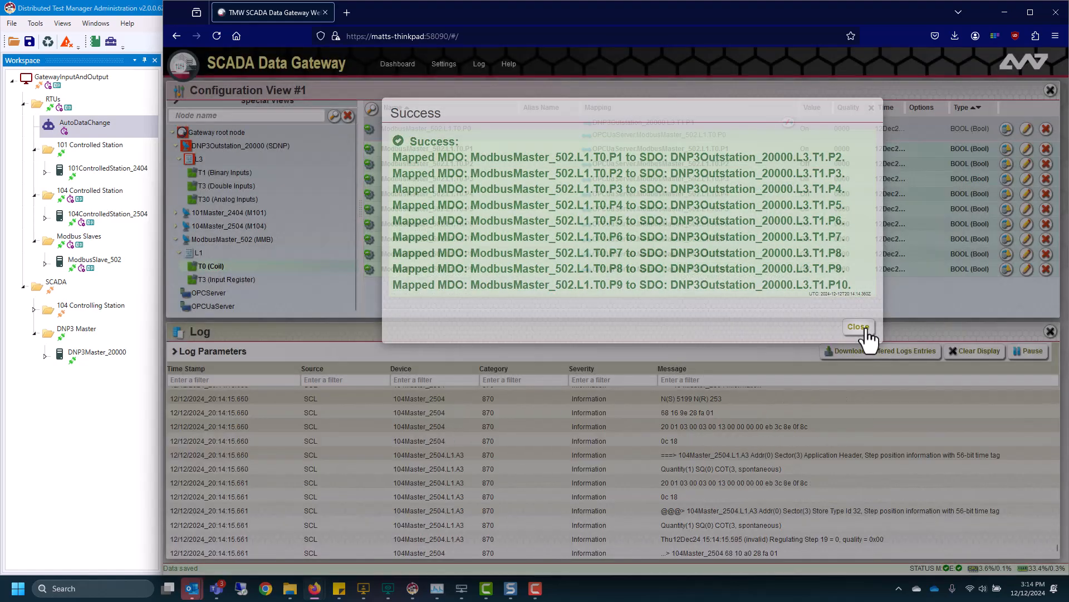
left_click(863, 331)
scroll(510, 172, "down", 1)
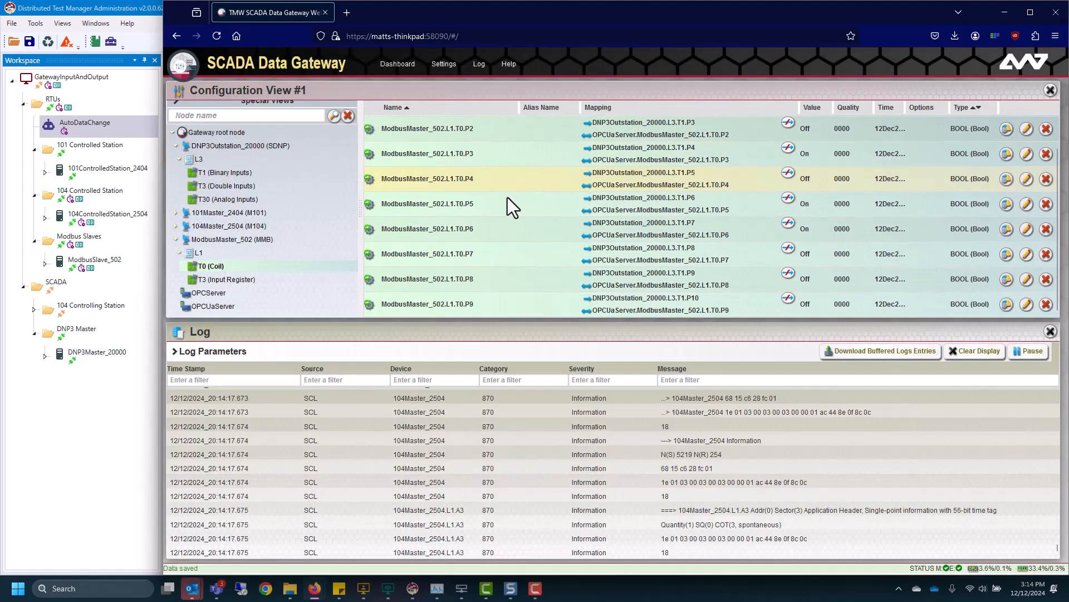
scroll(508, 193, "up", 3)
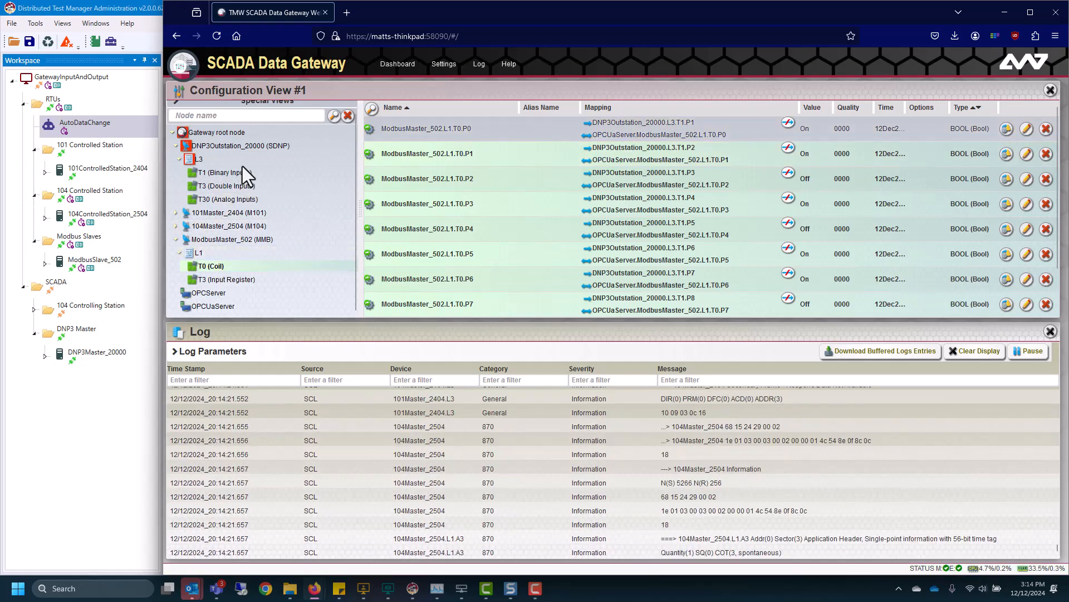
left_click(241, 175)
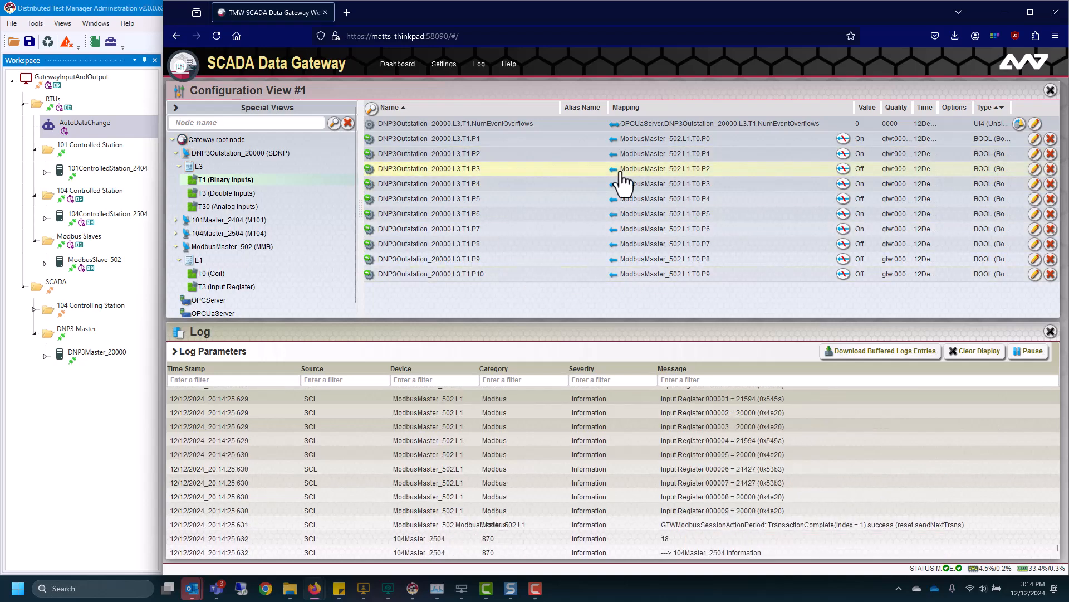
Map 104Master_2504's T1 (Single-point information) points P1 through P9 to DNP3Outstation_20000.L3.T1 points P11 through P19
left_click(177, 234)
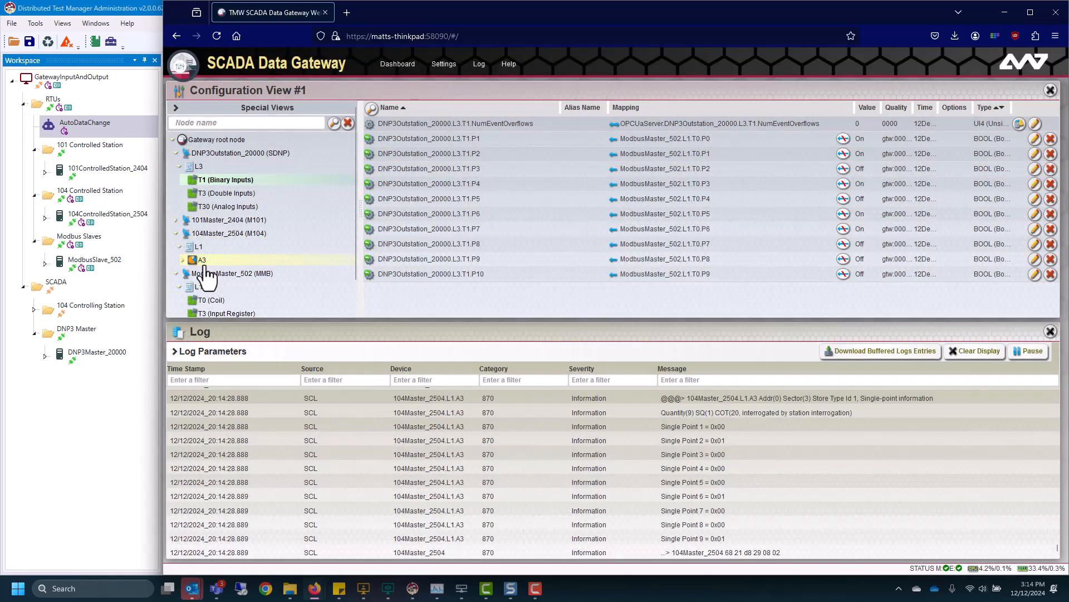
left_click(182, 261)
left_click(222, 269)
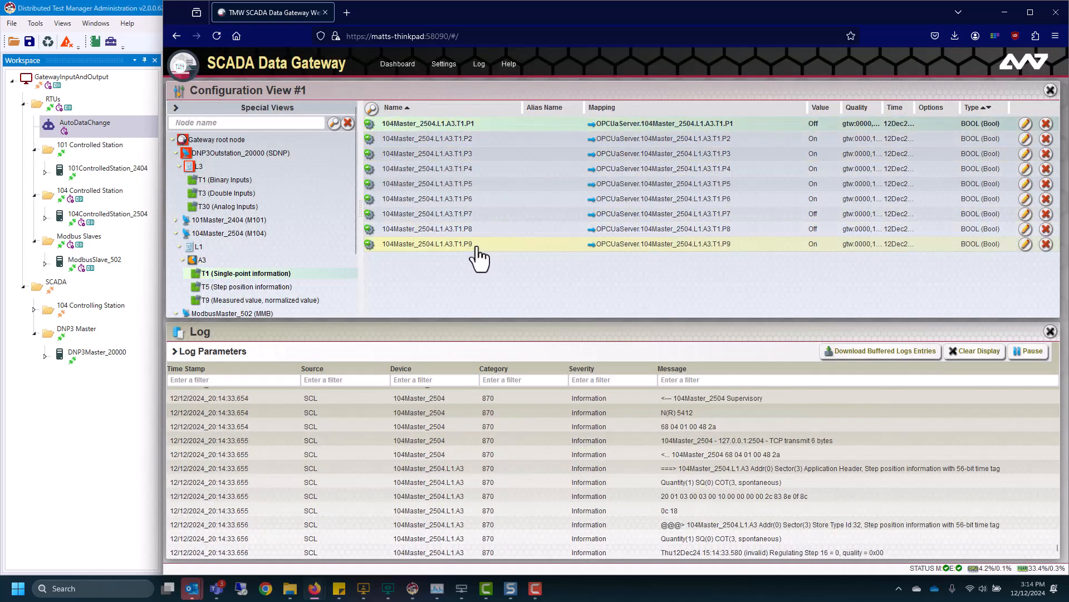
left_click_drag(364, 137, 277, 179)
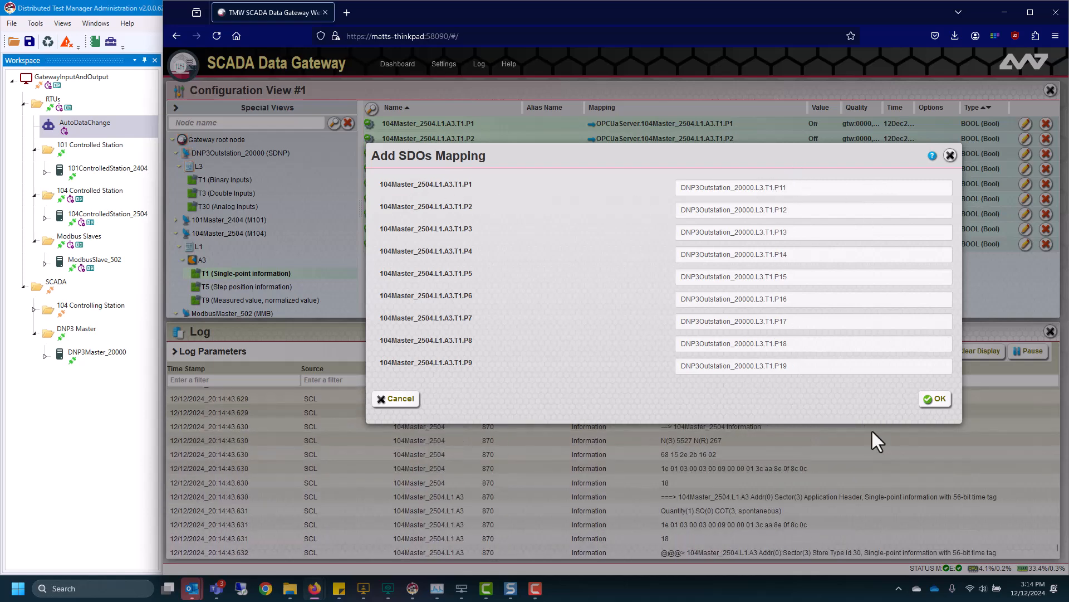
left_click(938, 399)
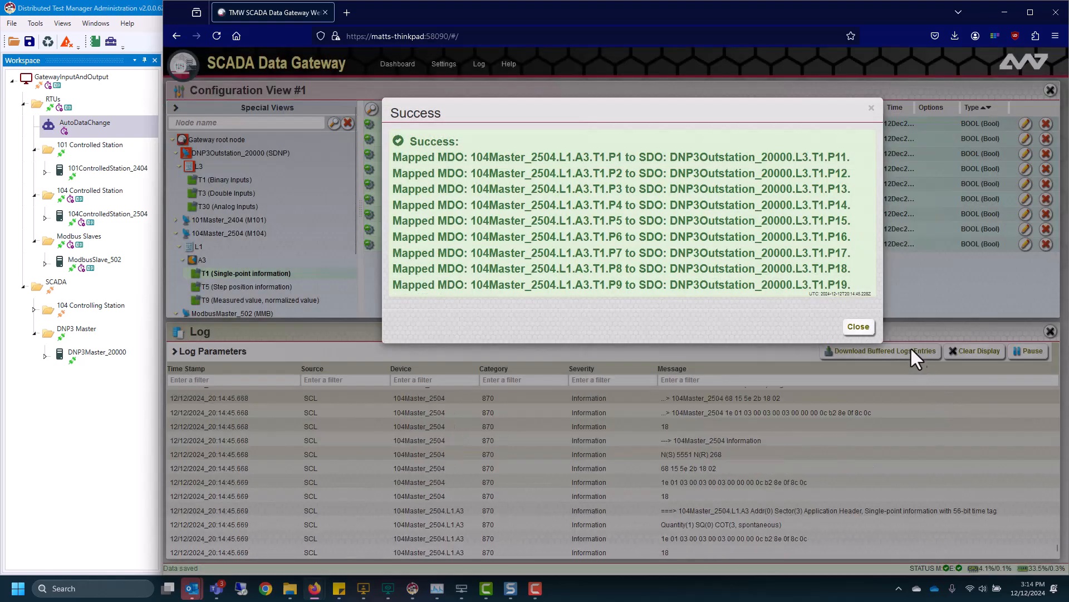
left_click(855, 331)
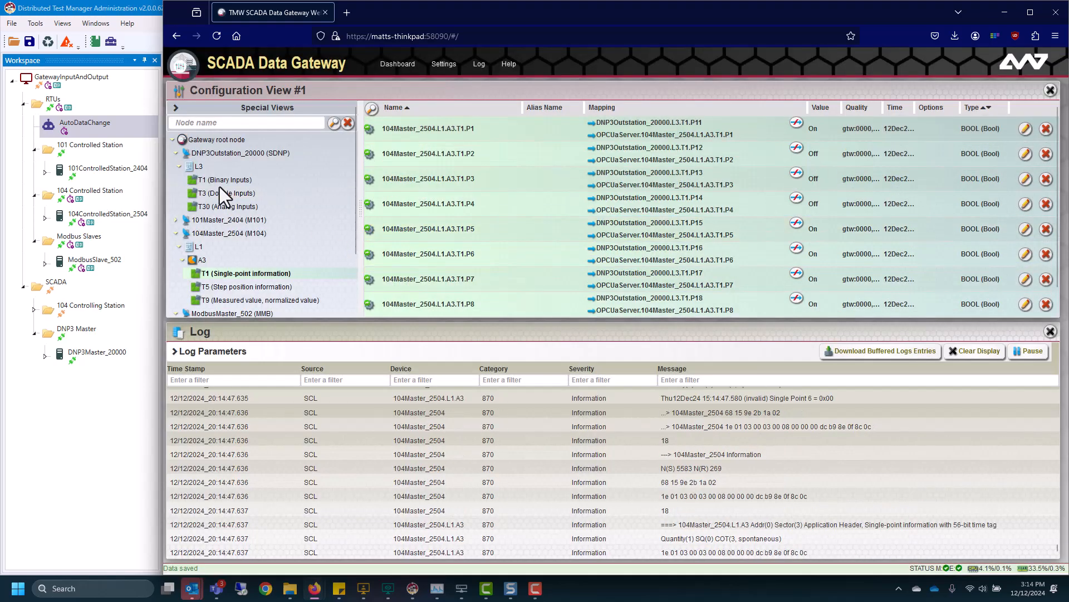
Map 101Master_2404's T1 (Single-point information) points P1 through P9 to DNP3Outstation_20000.L3.T1 points P20 through P28, and review the T1 (Binary Inputs) mappings
left_click(176, 220)
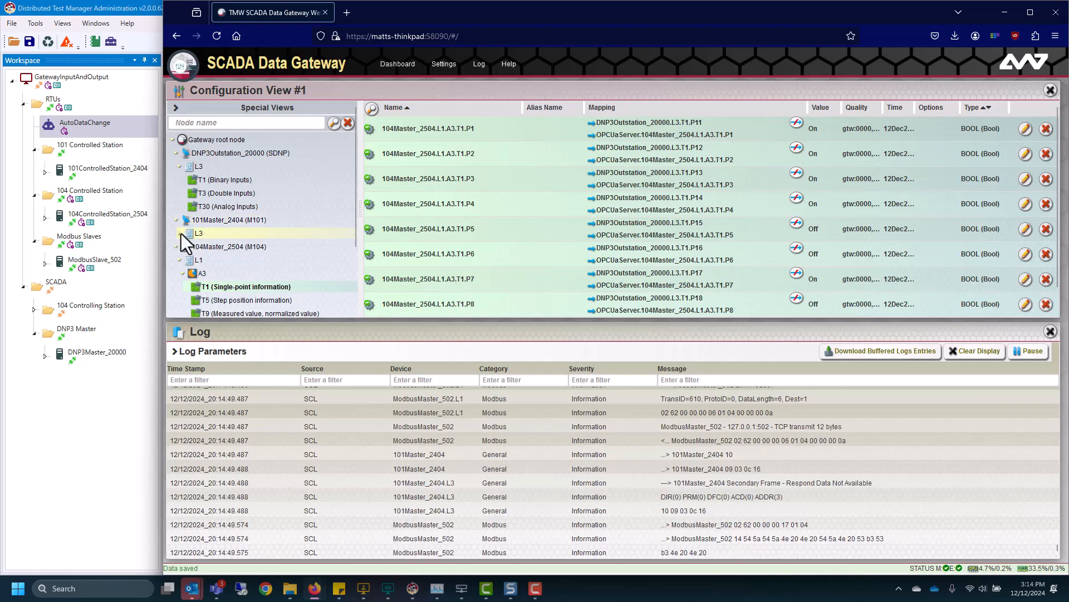
left_click(184, 246)
left_click(229, 260)
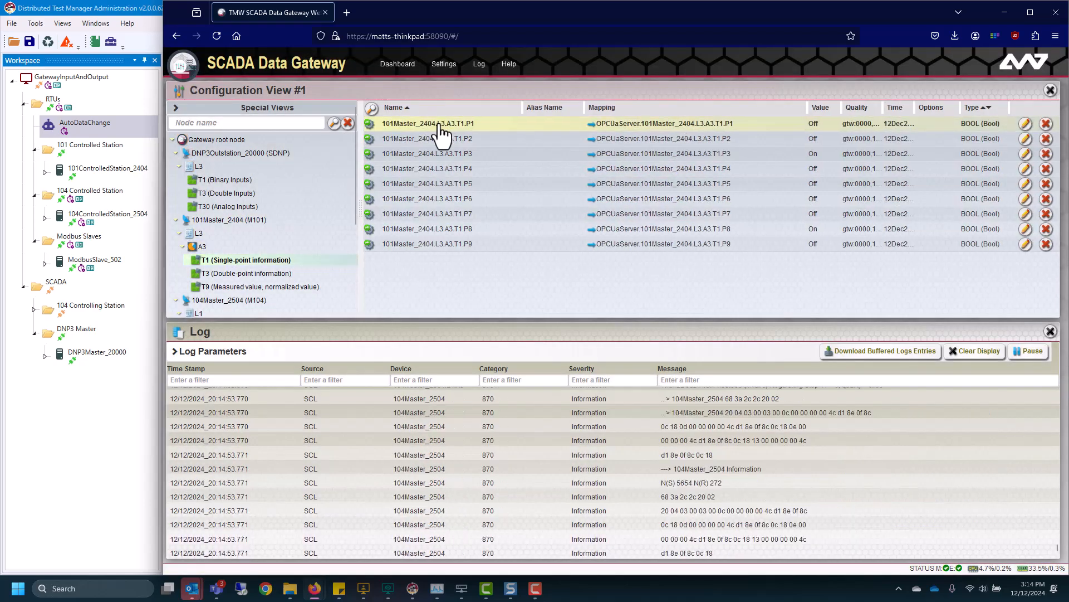
left_click(448, 244, "shift")
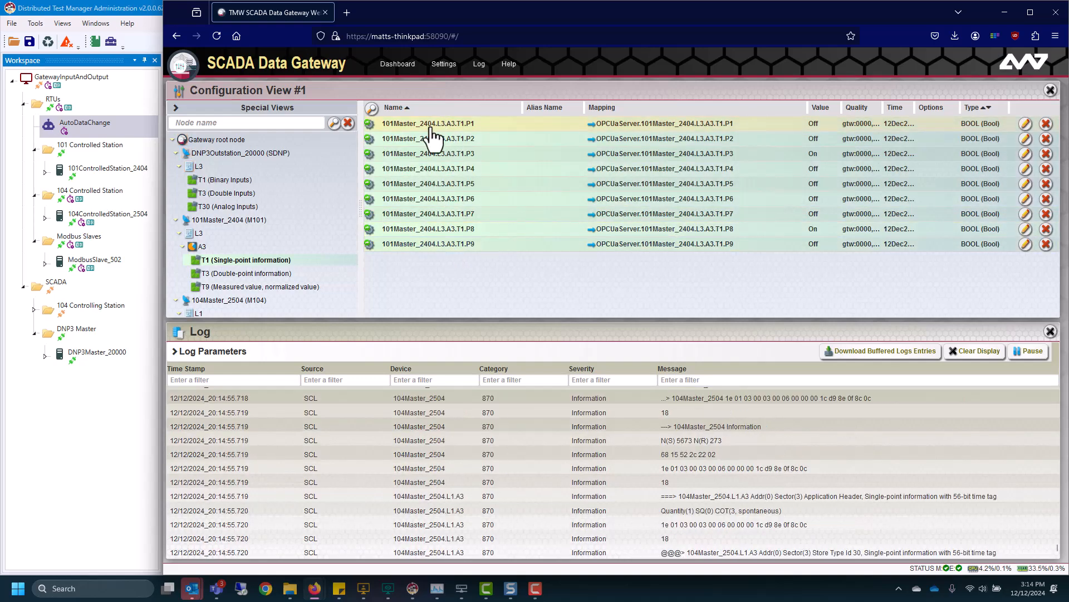
left_click_drag(259, 184, 258, 182)
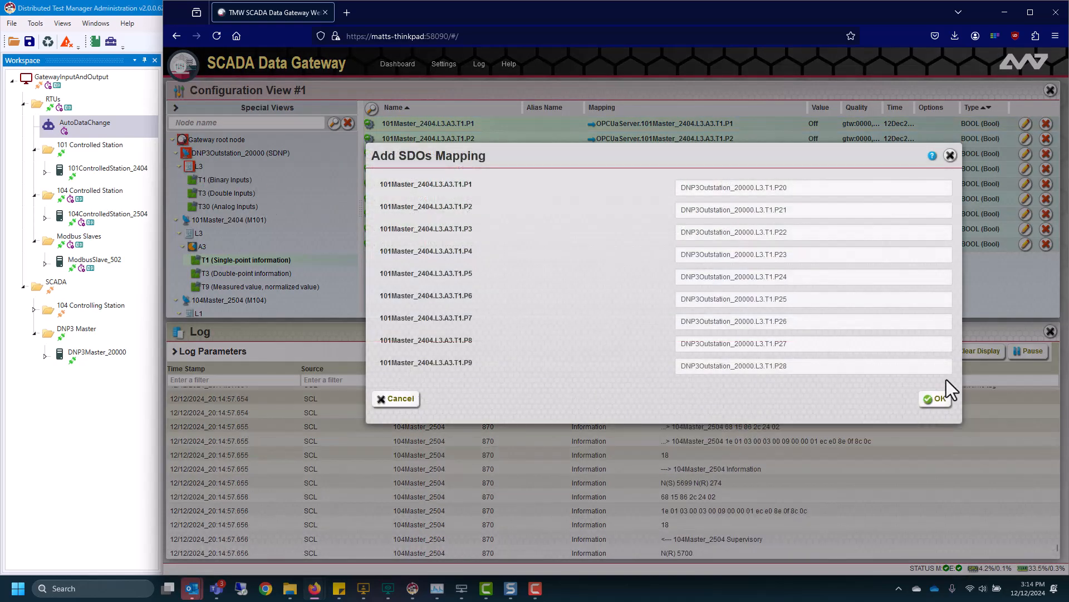
left_click(947, 404)
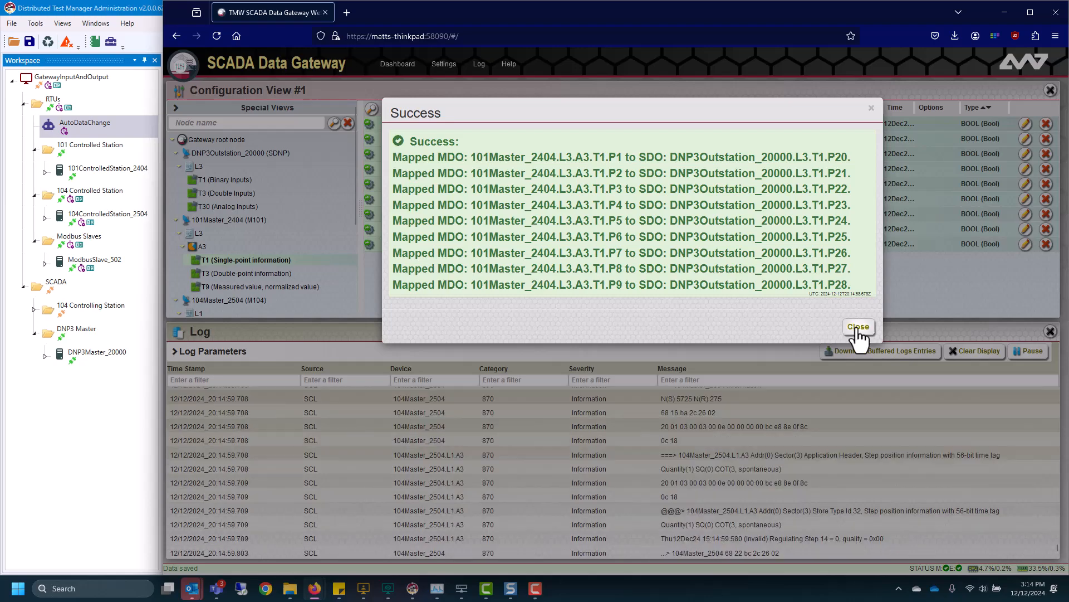
left_click(858, 328)
left_click(228, 180)
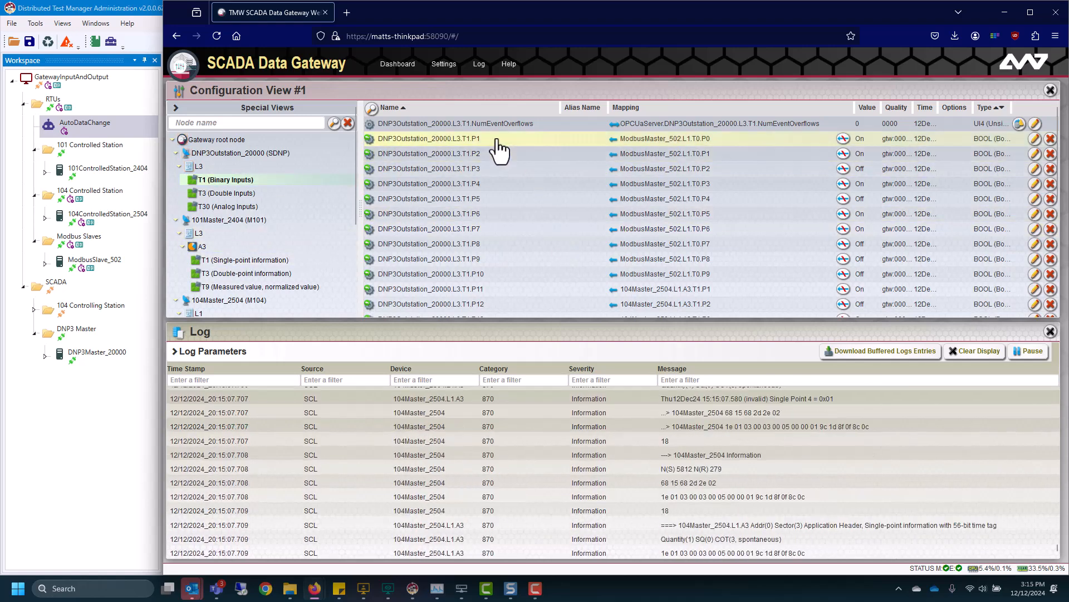
scroll(507, 268, "down", 3)
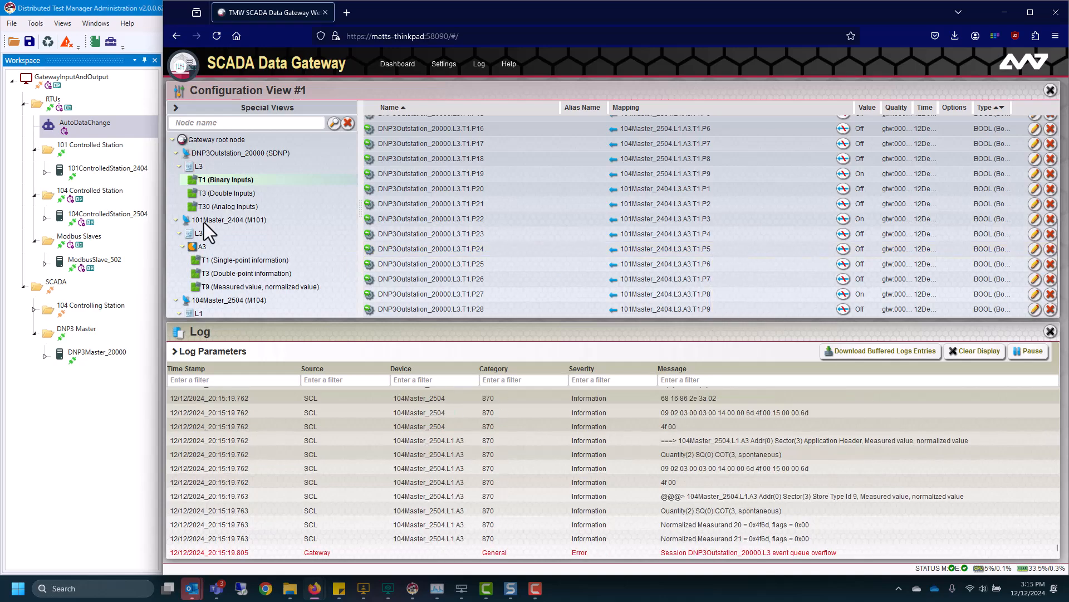
Map 104Master_2504's T5 (Step position information) points P10 through P19 to DNP3Outstation_20000.L3.T3 (Double Inputs) points P1 through P10
scroll(245, 245, "down", 3)
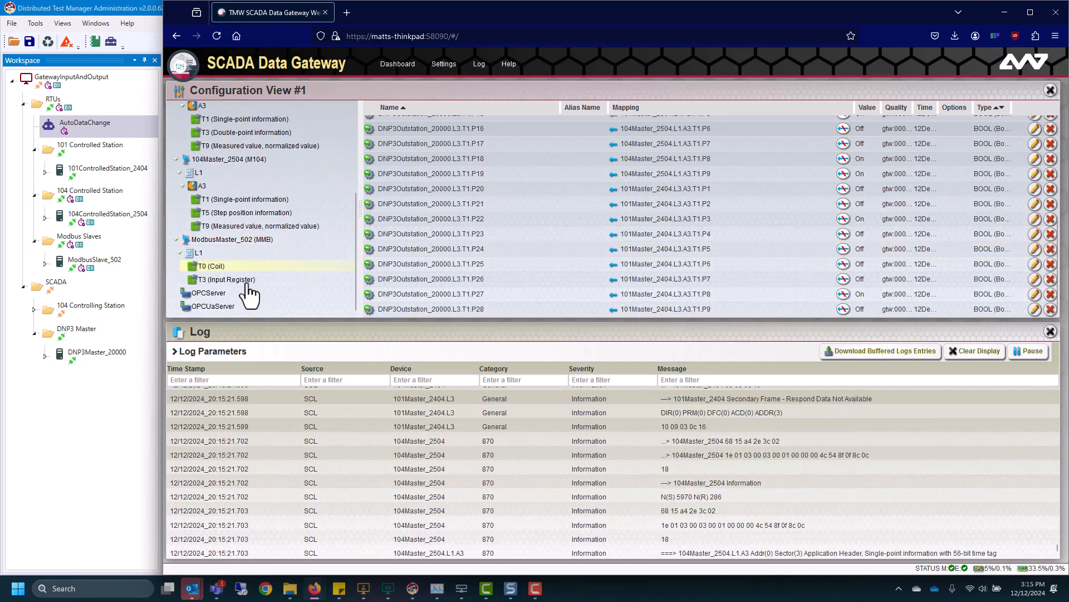
left_click(251, 215)
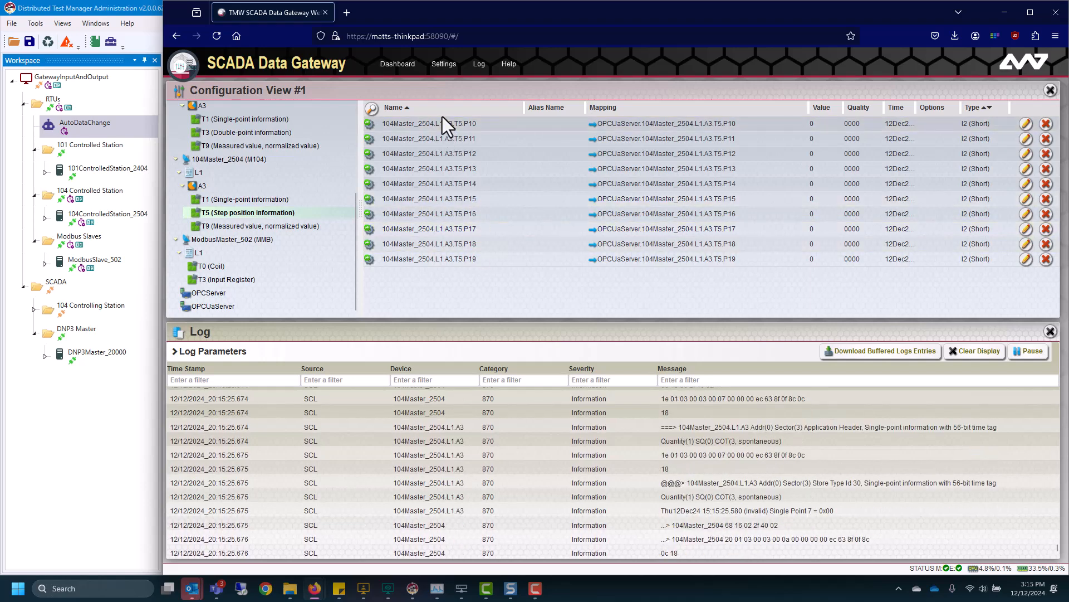
left_click(453, 126)
left_click(454, 261, "shift")
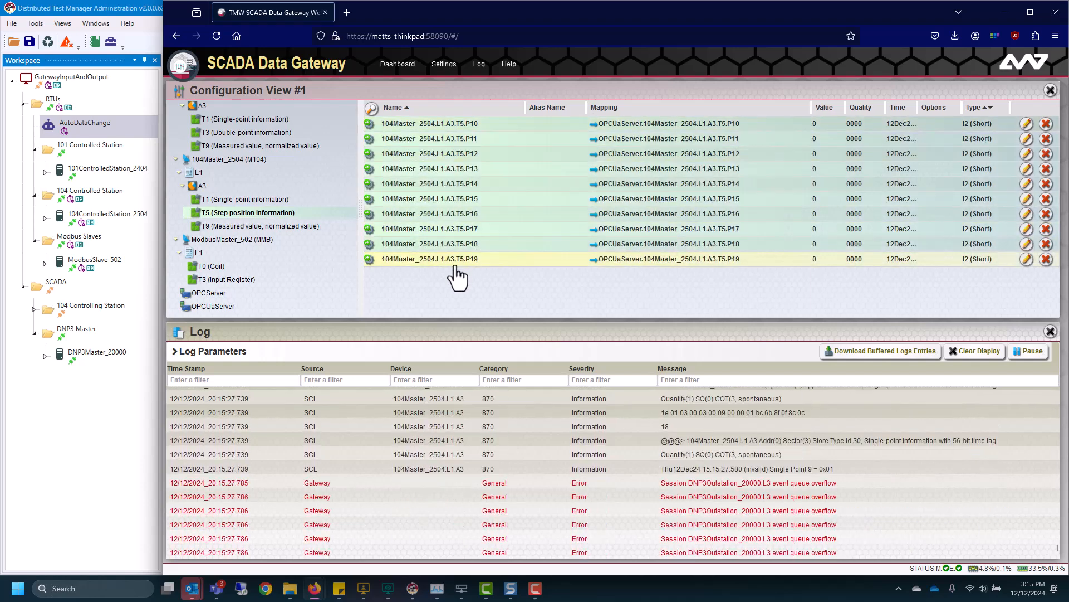
scroll(275, 239, "up", 5)
left_click_drag(401, 118, 242, 196)
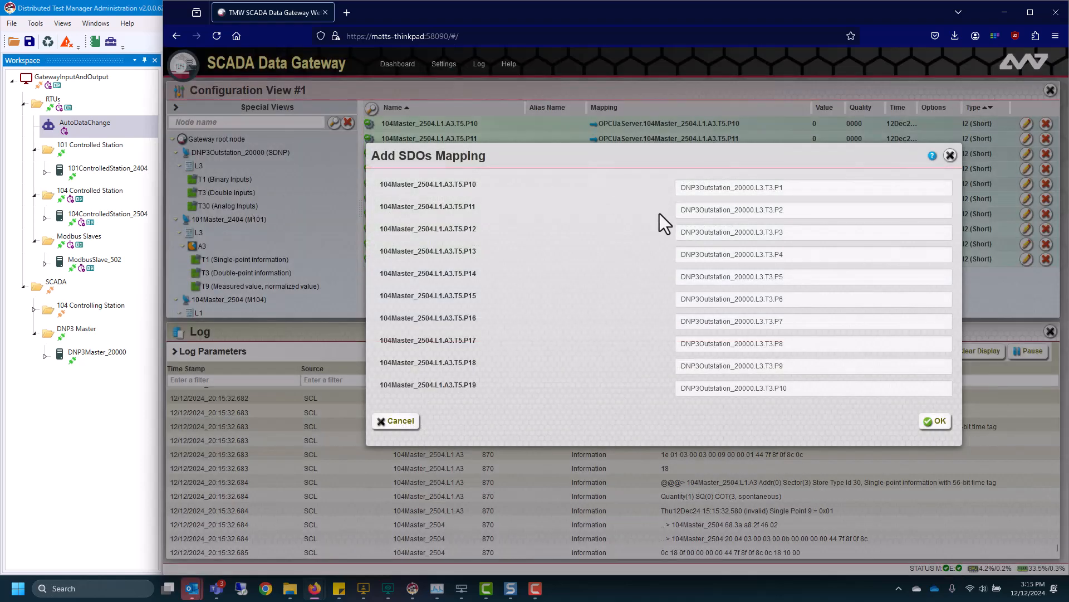
left_click(939, 421)
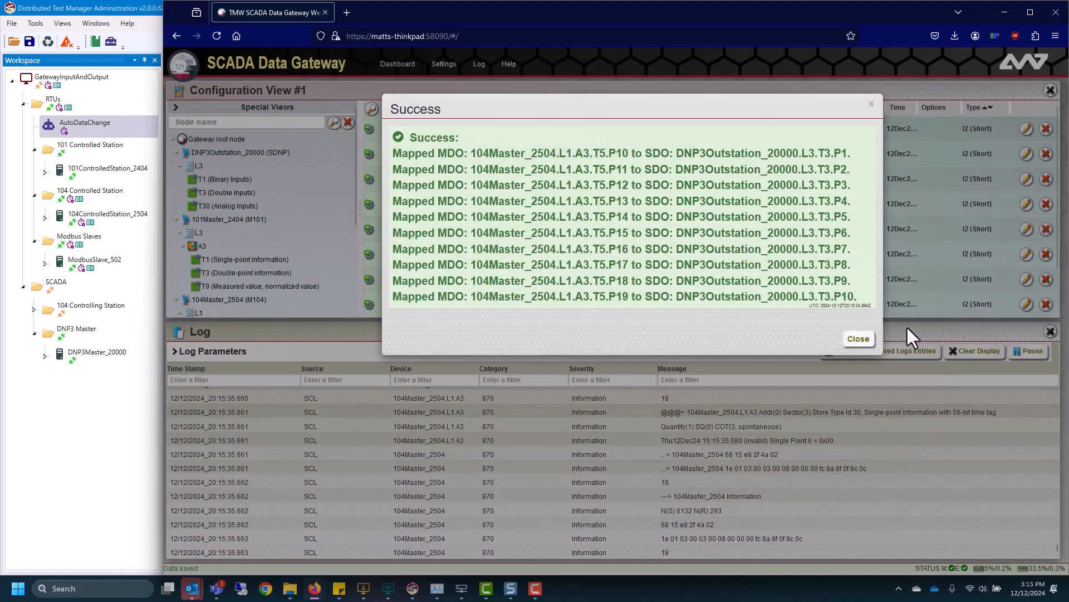
left_click(858, 339)
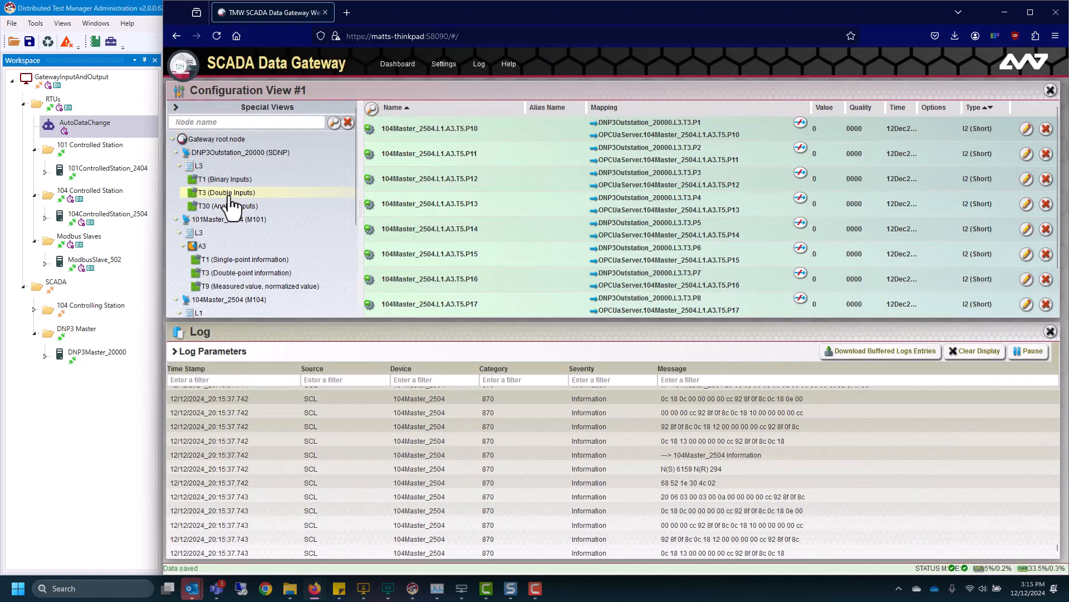
Map 101Master_2404's T3 (Double-point information) points P10 through P19 to DNP3Outstation_20000.L3.T3 points P11 through P20
left_click(244, 274)
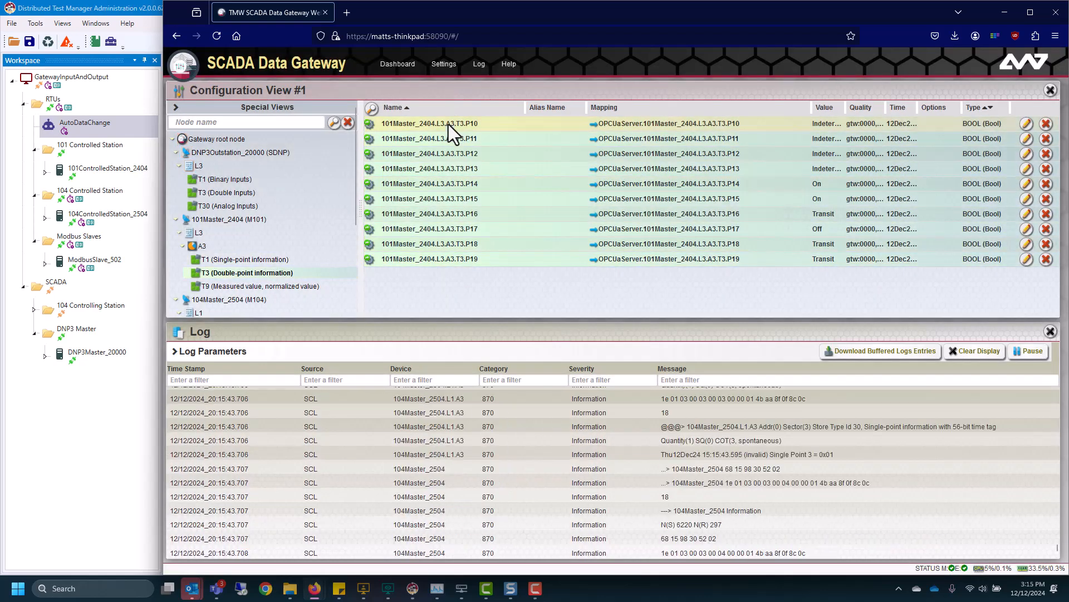
left_click_drag(282, 185, 269, 193)
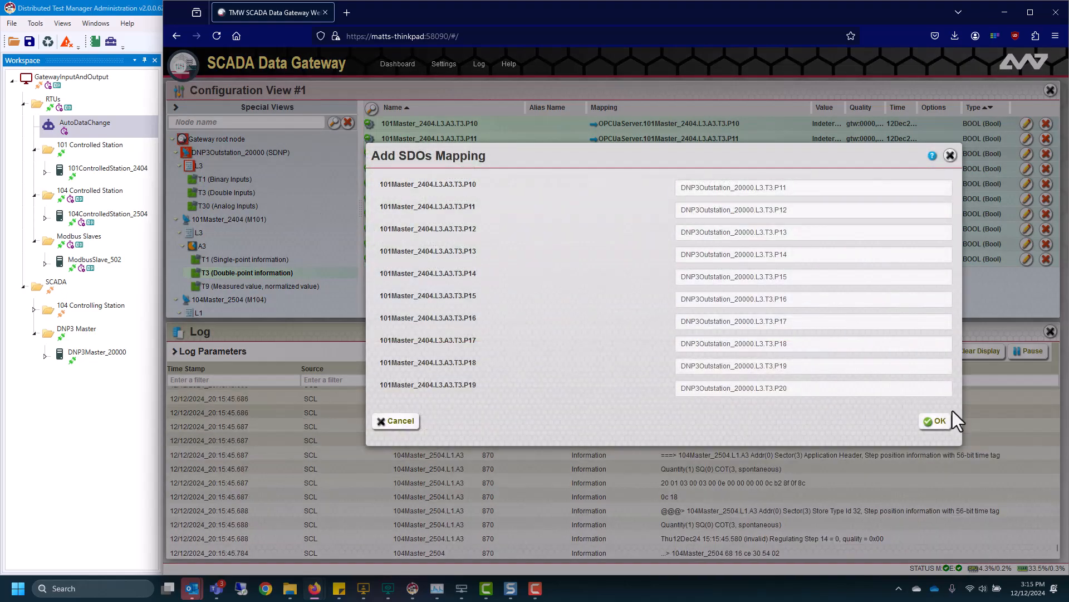
left_click(940, 421)
left_click(857, 341)
Map ModbusMaster_502's T3 (Input Register) points P0 through P9 to DNP3Outstation_20000.L3.T30 (Analog Inputs) points P1 through P10
scroll(251, 273, "down", 4)
left_click(244, 280)
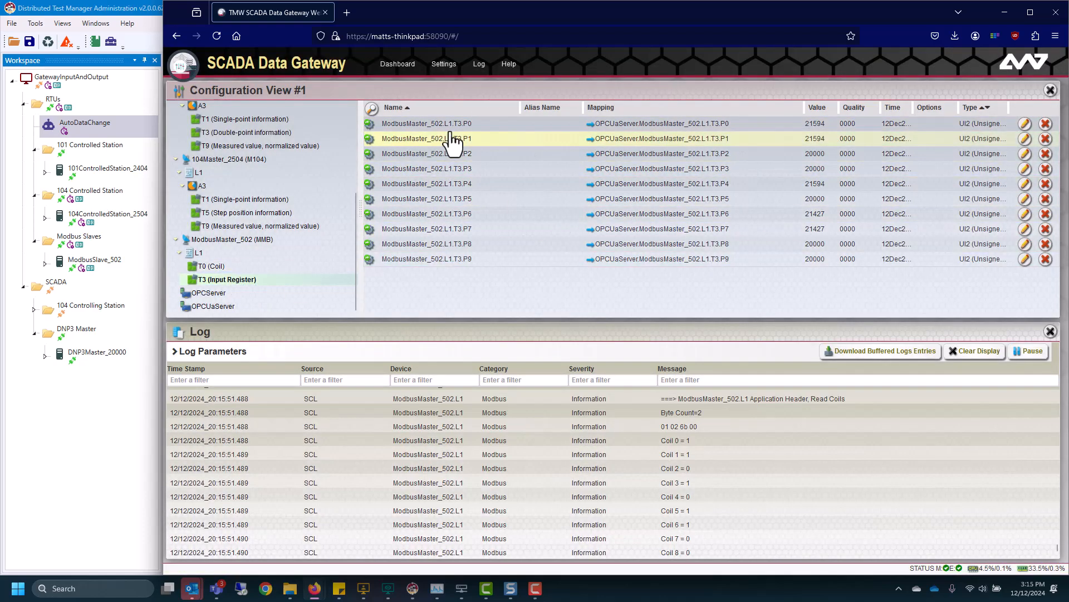
left_click(428, 262, "shift")
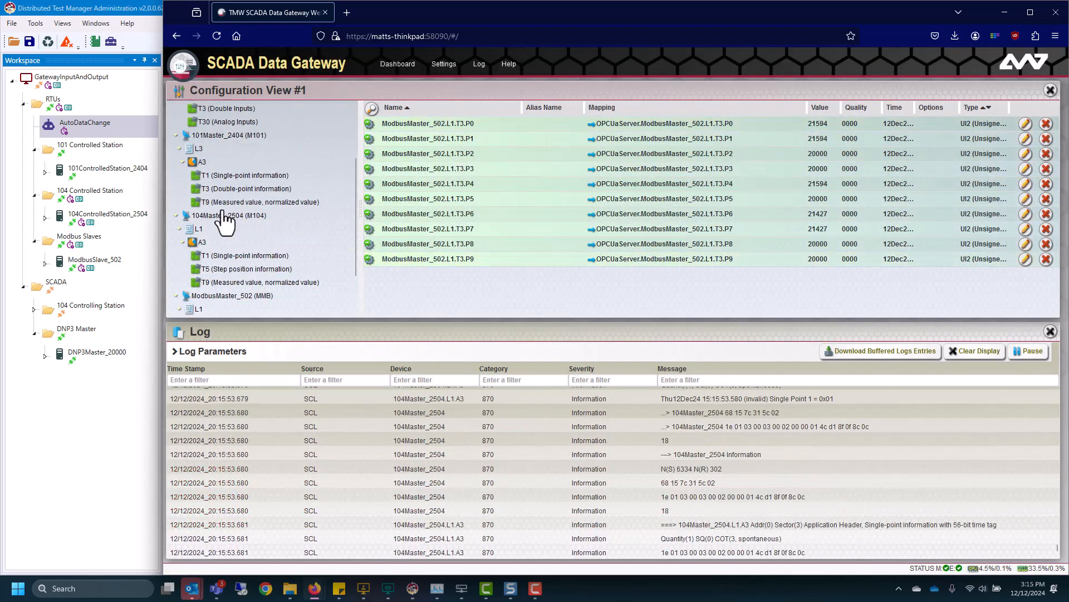
left_click_drag(429, 123, 254, 210)
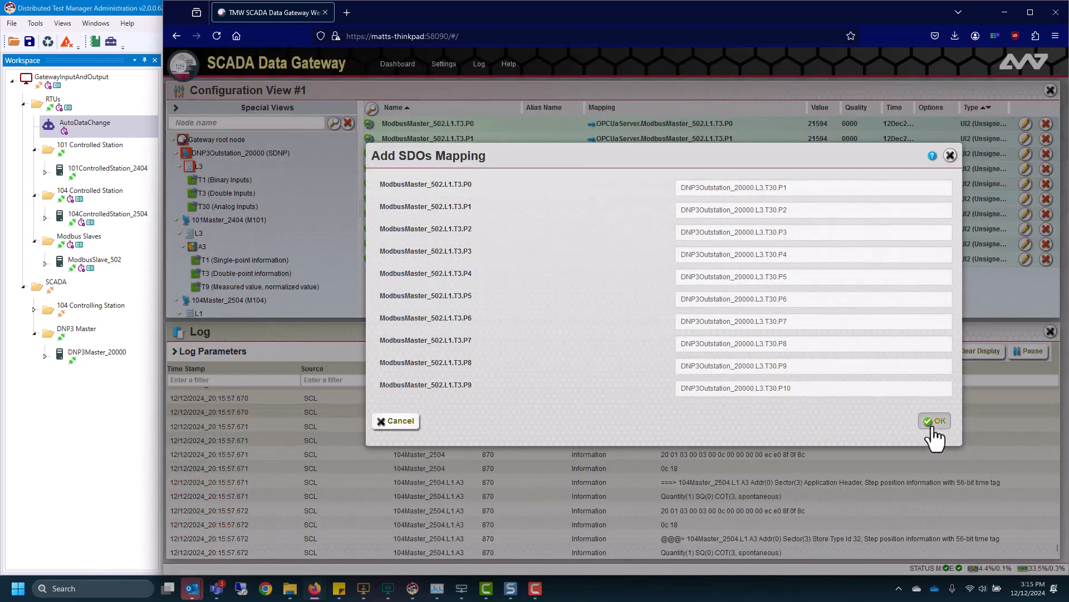
left_click(934, 426)
left_click(859, 339)
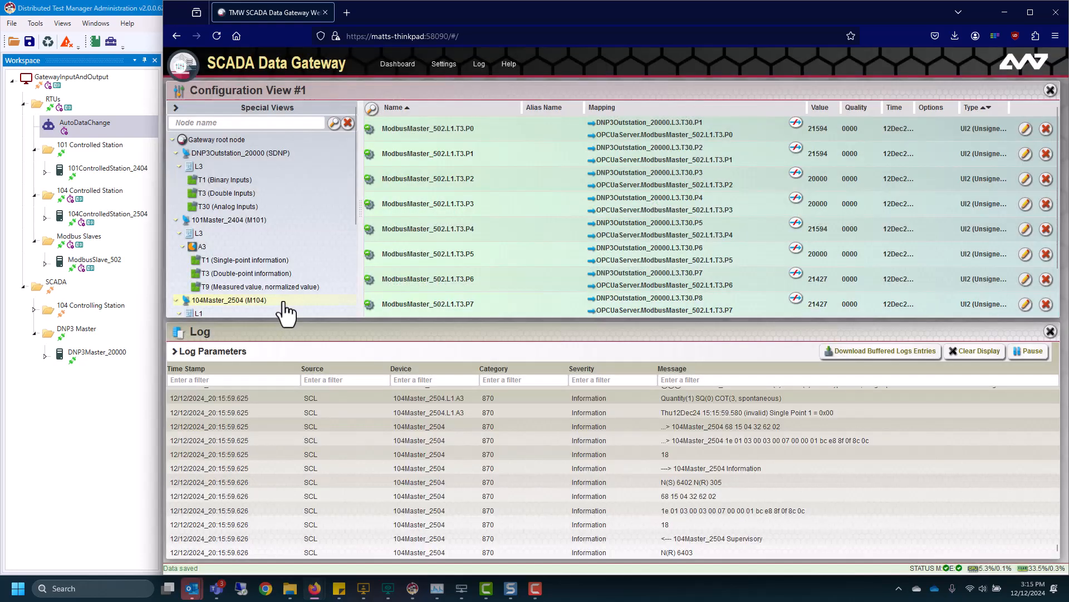
Map 104Master_2504's T9 (Measured value, normalized value) points P20 through P24 to DNP3Outstation_20000.L3.T30 points P11 through P15
scroll(283, 291, "down", 3)
left_click(283, 287)
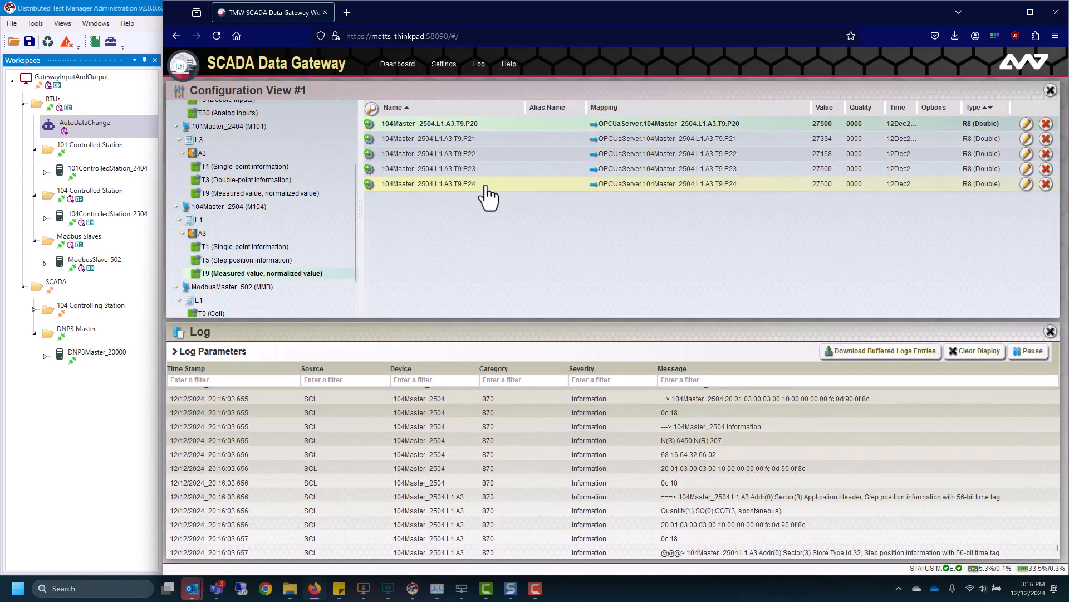
scroll(267, 227, "up", 5)
left_click_drag(423, 124, 271, 209)
left_click(936, 310)
left_click(860, 279)
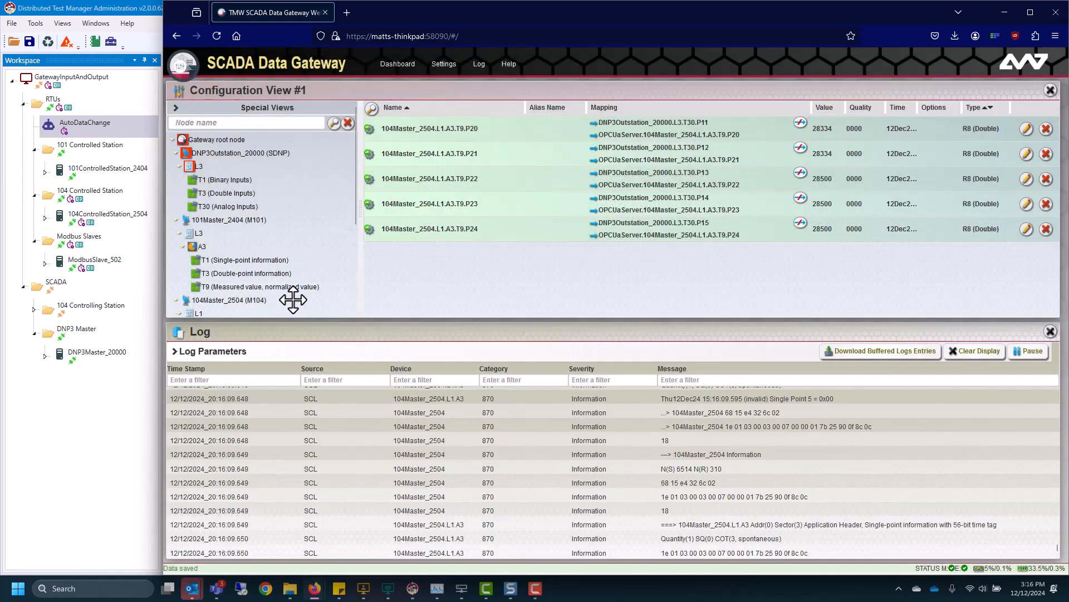
Map 101Master_2404's T9 (Measured value, normalized value) points P20 through P24 to DNP3Outstation_20000.L3.T30 points P16 through P20
left_click(287, 288)
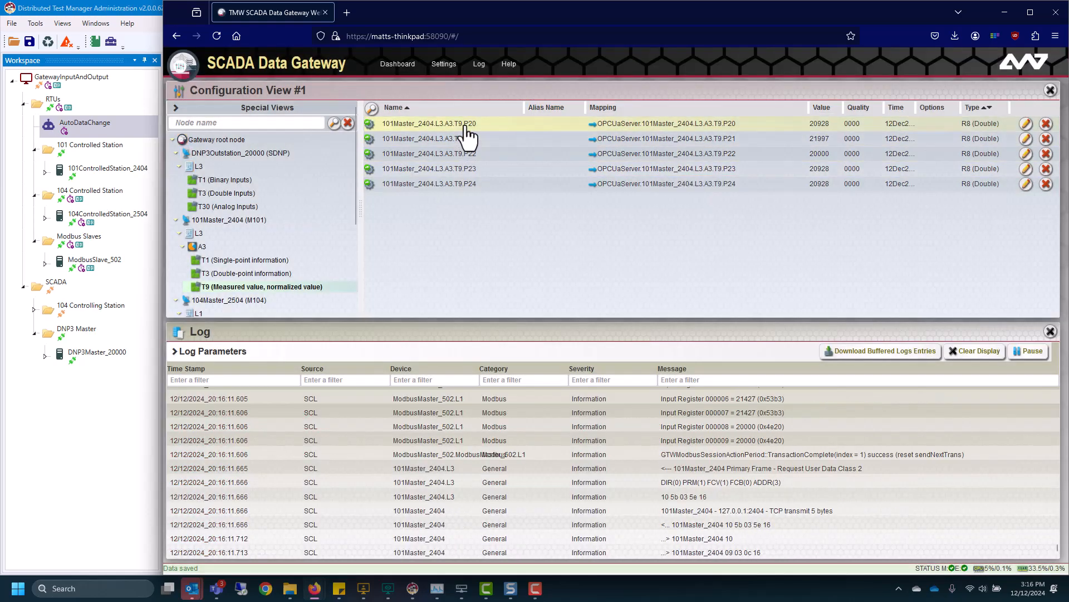
left_click(466, 188, "shift")
left_click_drag(449, 127, 272, 209)
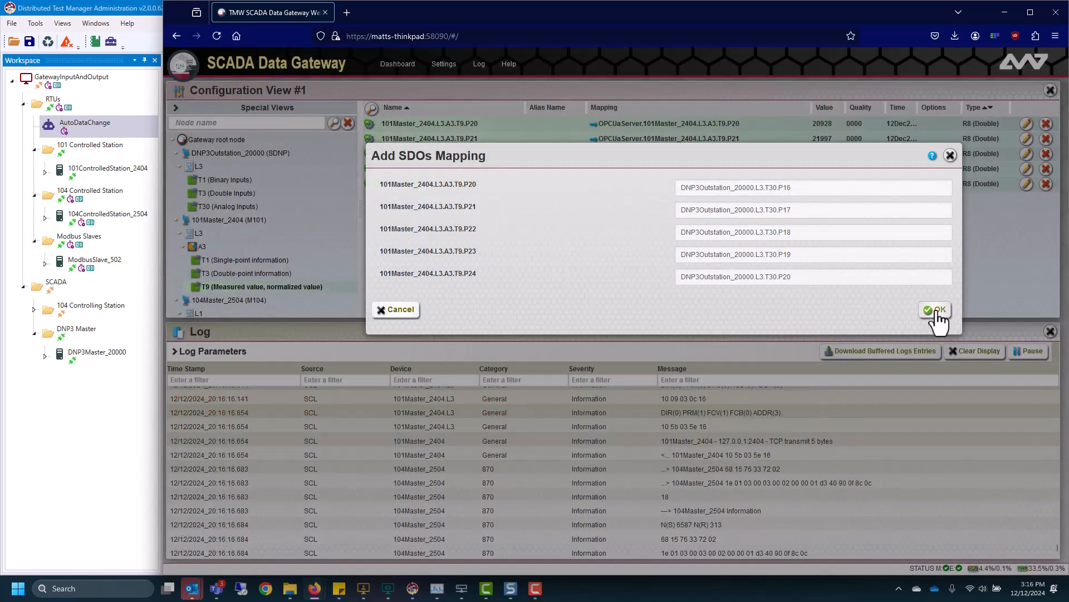
left_click(936, 309)
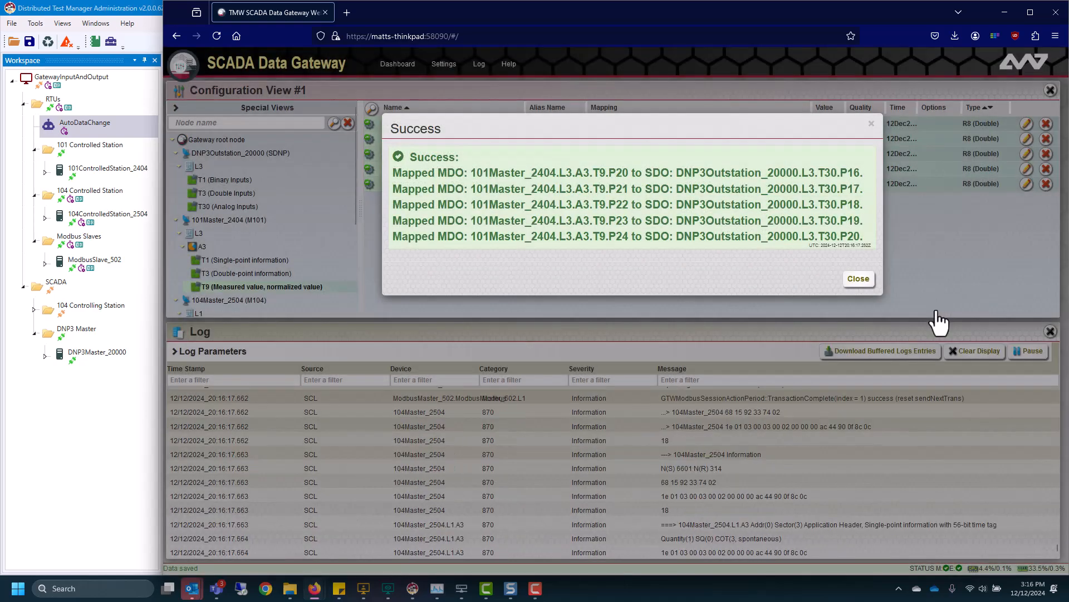
left_click(859, 284)
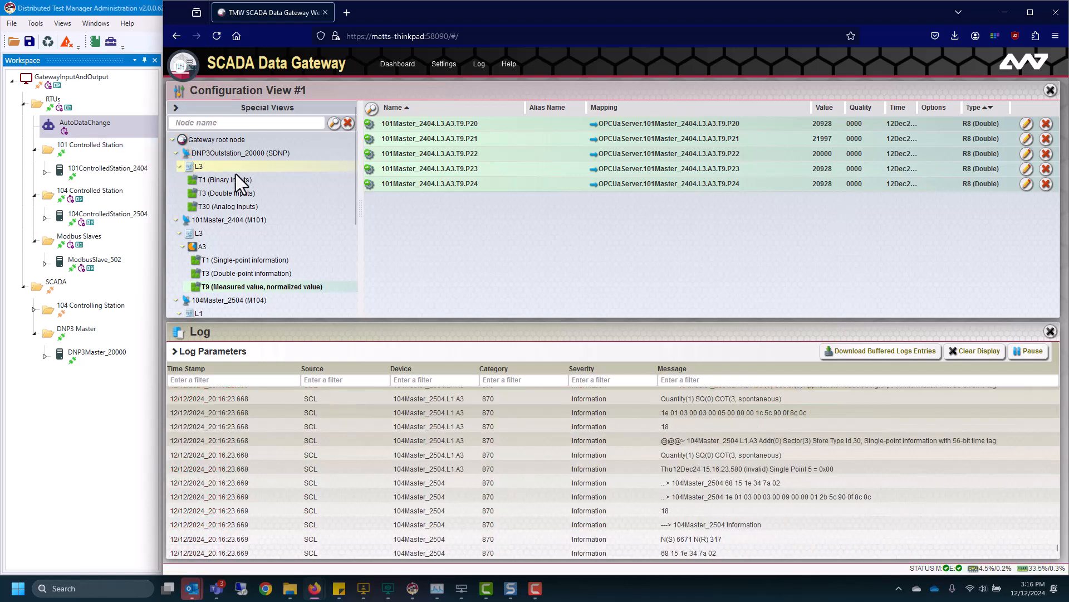
Review the DNP3Outstation_20000 mappings under T1 (Binary Inputs), T3 (Double Inputs) and T30 (Analog Inputs)
left_click(245, 184)
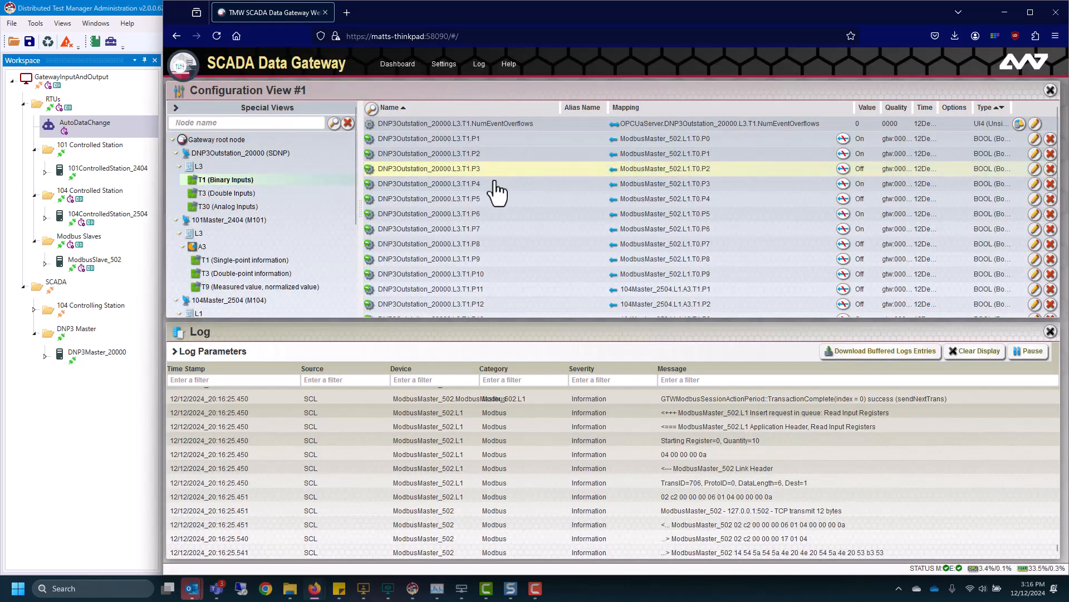
scroll(499, 200, "down", 5)
left_click(228, 193)
left_click(241, 207)
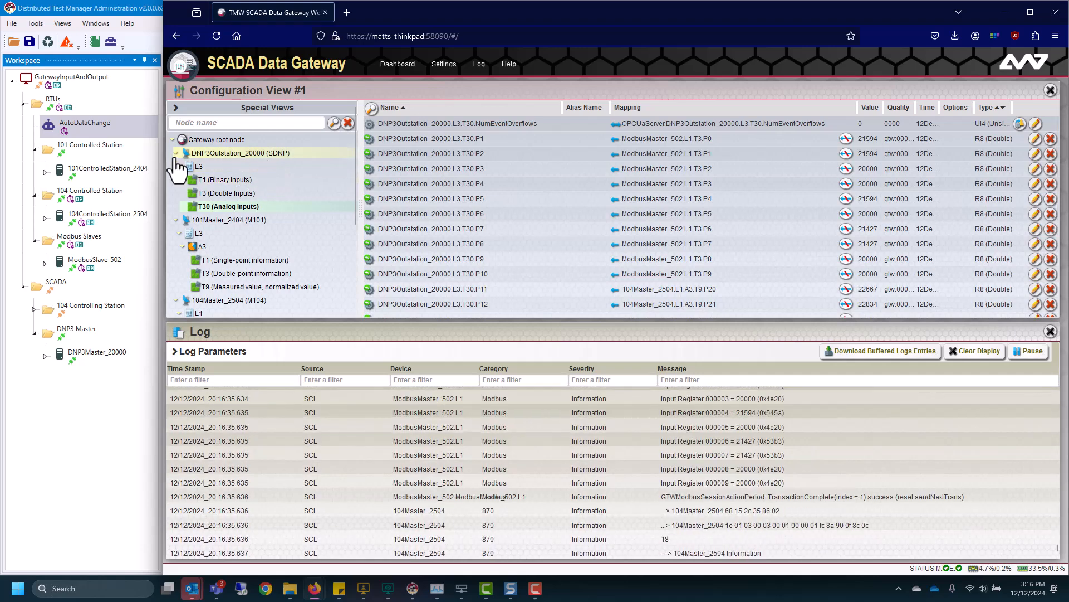
Switch to Distributed Test Manager and open the point list of DNP3Master_20000
left_click(85, 483)
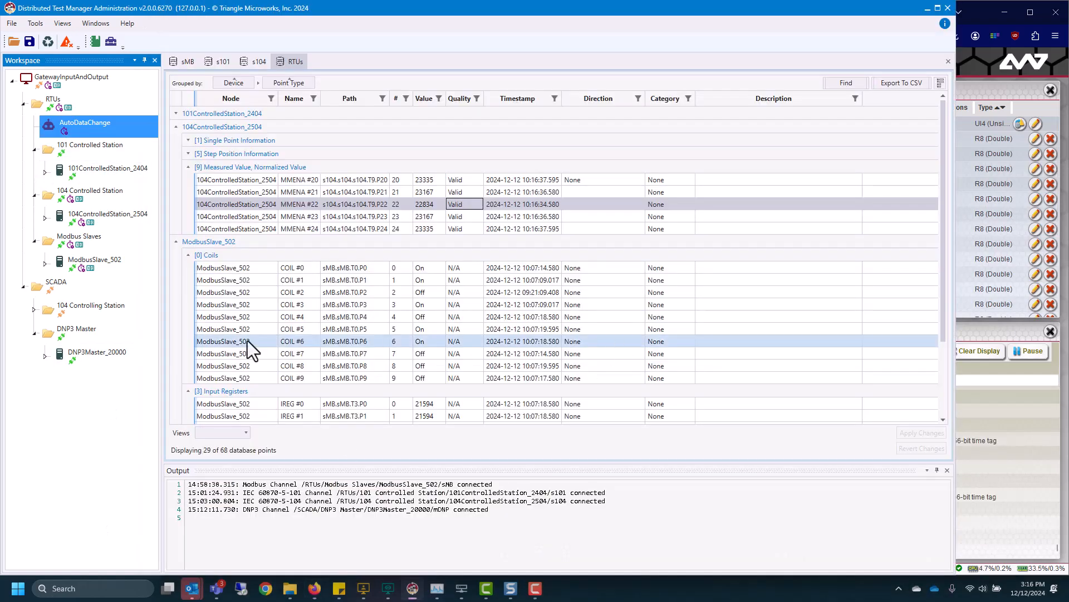
right_click(89, 352)
mouse_move(129, 370)
left_click(245, 398)
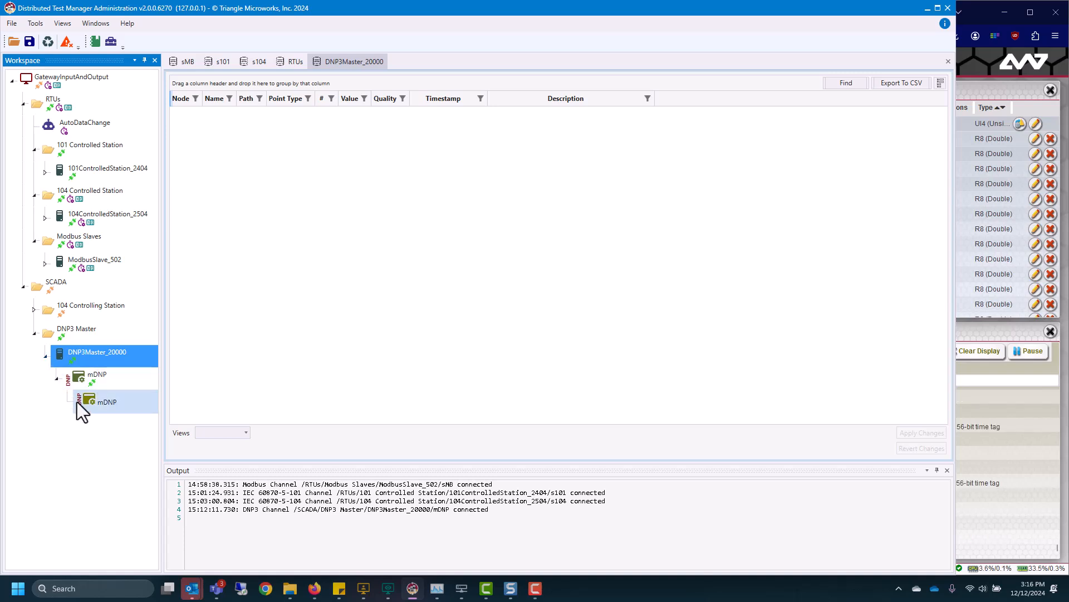
Execute an Integrity Data Poll - Class 0123 command on DNP3Master_20000's mDNP session and close the command window
right_click(89, 402)
mouse_move(124, 448)
left_click(238, 294)
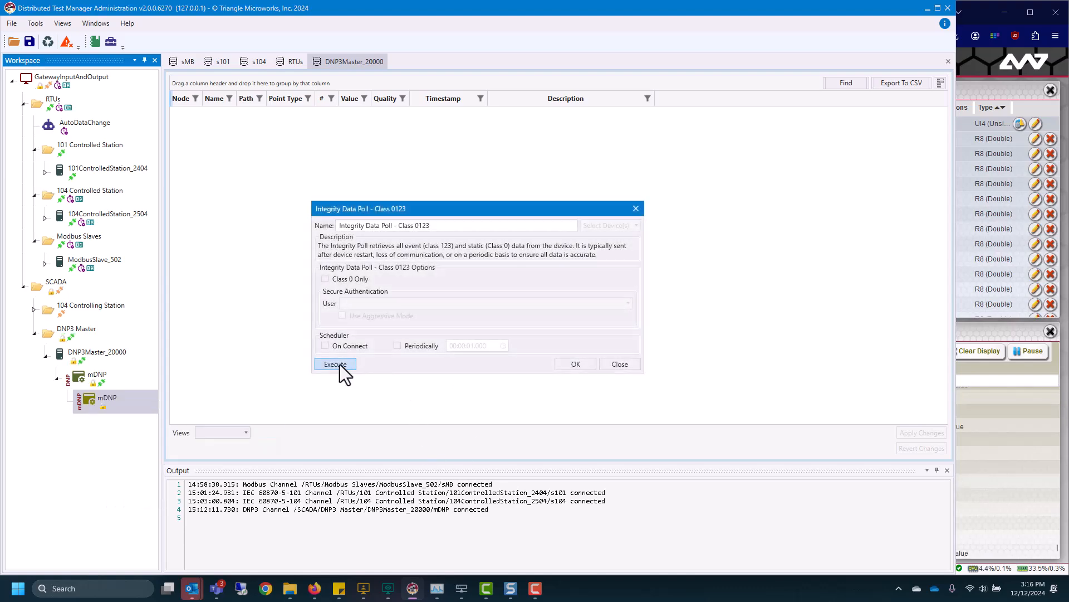
left_click(335, 364)
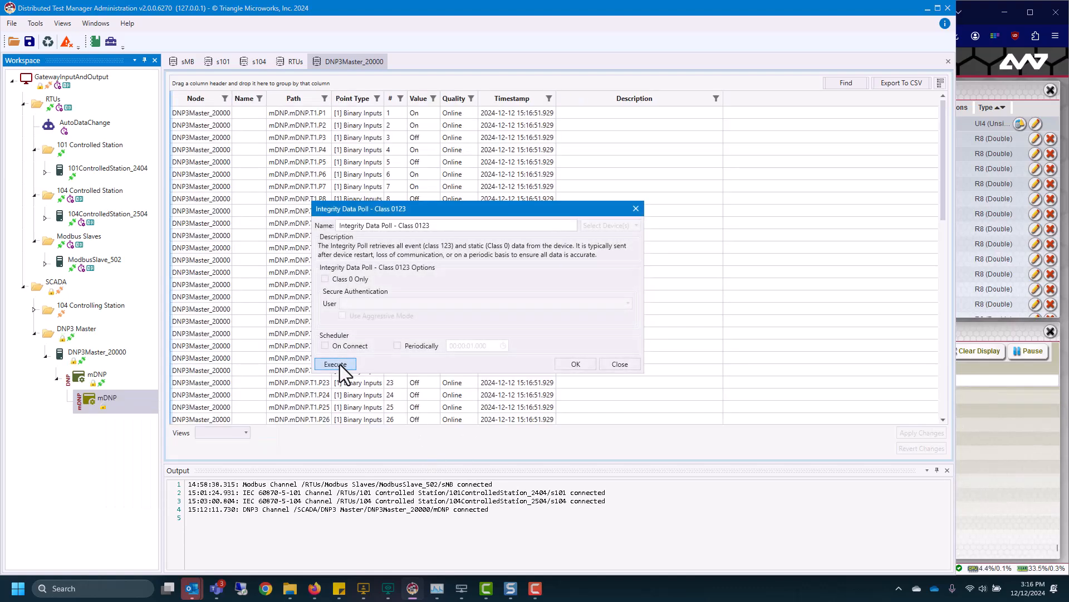
left_click(633, 366)
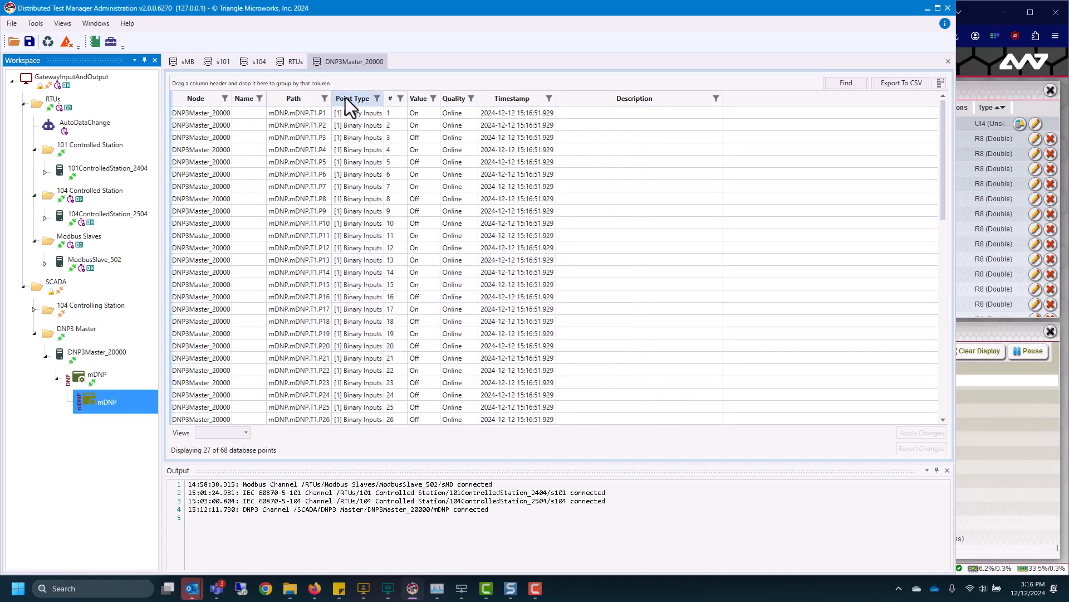
Group the DNP3Master_20000 points by Point Type and examine the Binary Inputs, Double Bit Inputs and Analog Inputs groups
left_click_drag(346, 98, 342, 82)
left_click(176, 114)
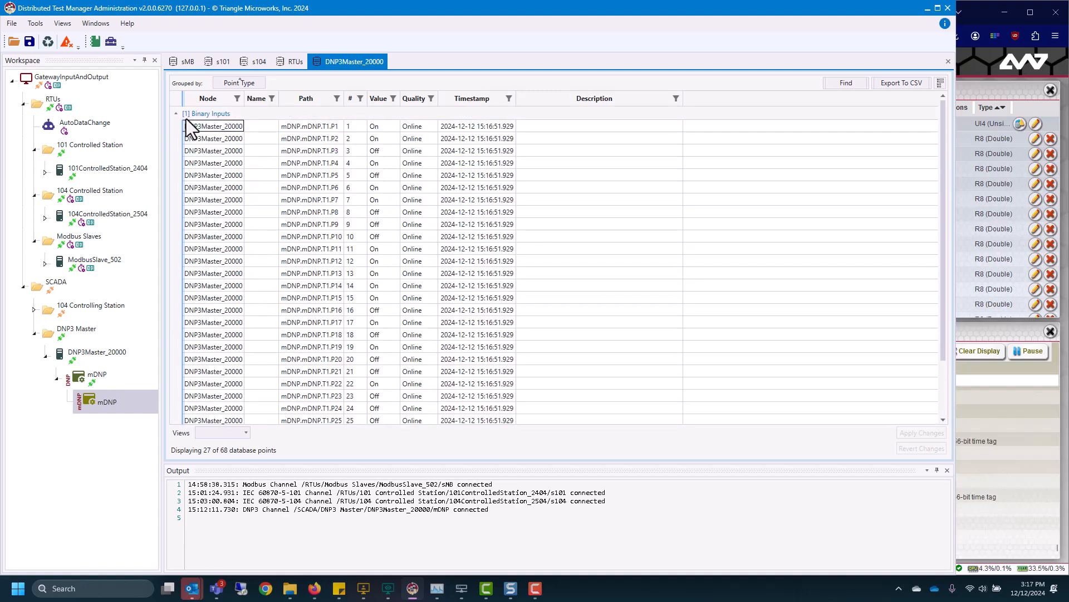
left_click(176, 113)
left_click(176, 127)
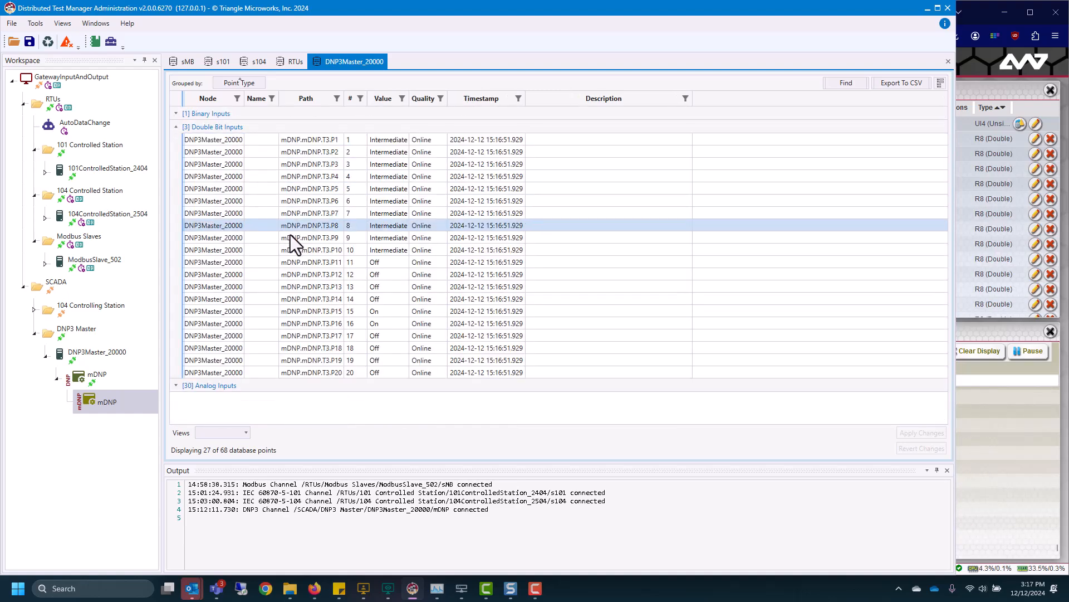
left_click(176, 127)
left_click(176, 140)
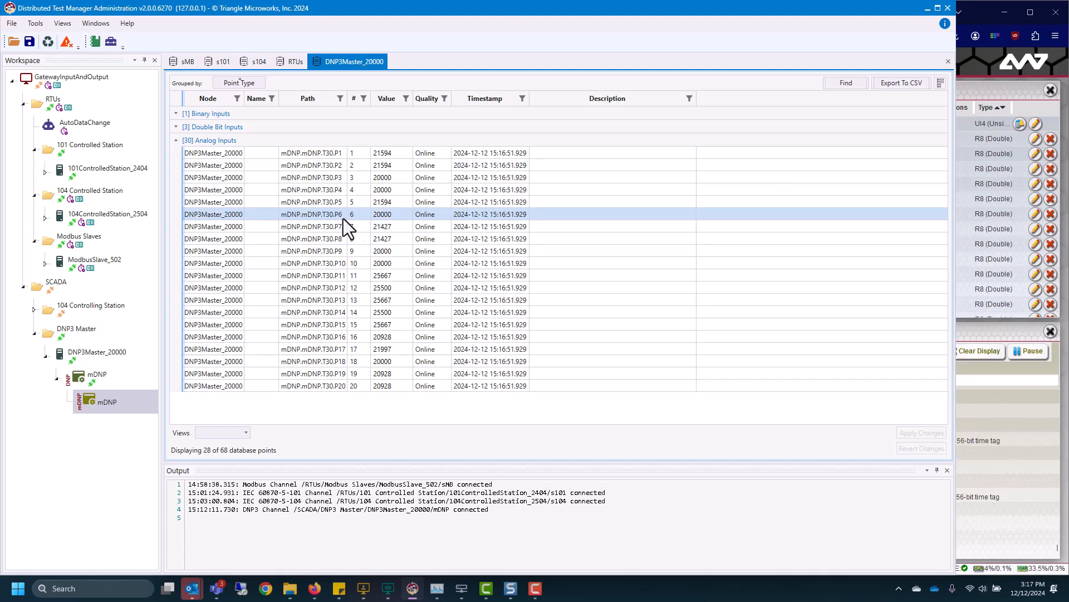
Enable unsolicited responses for Classes 1, 2 and 3 on the mDNP session, and check the updating analog and binary input points
right_click(102, 406)
mouse_move(146, 455)
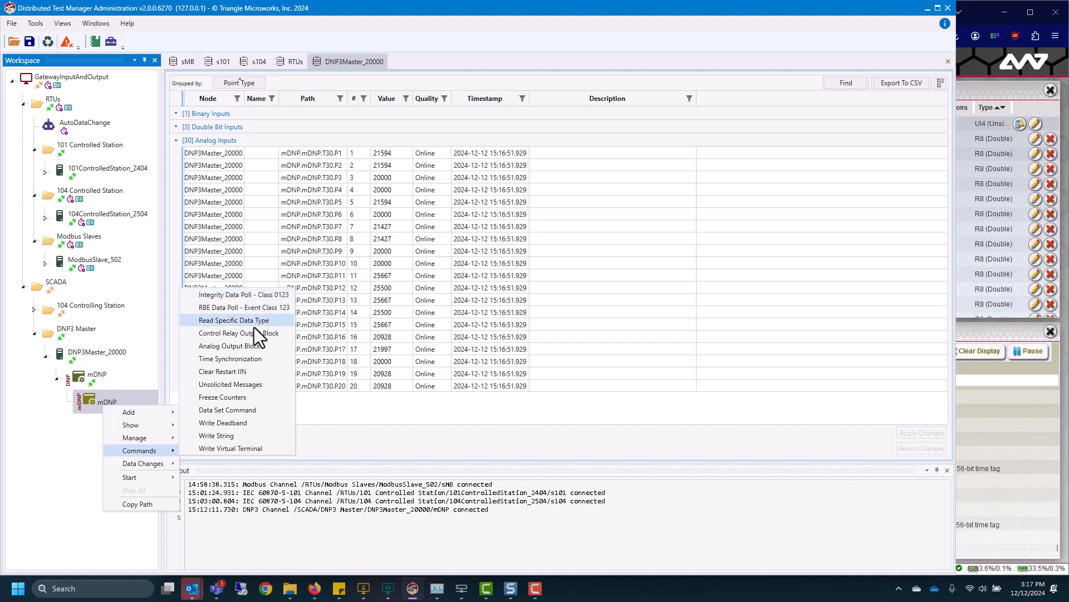
left_click(246, 384)
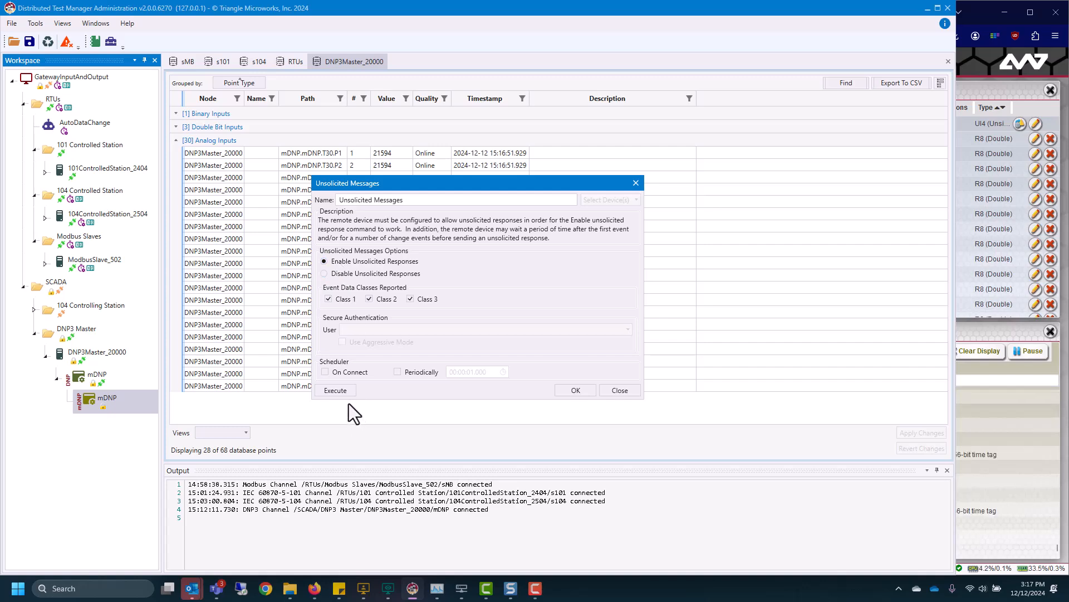
left_click(337, 390)
left_click_drag(431, 177, 409, 304)
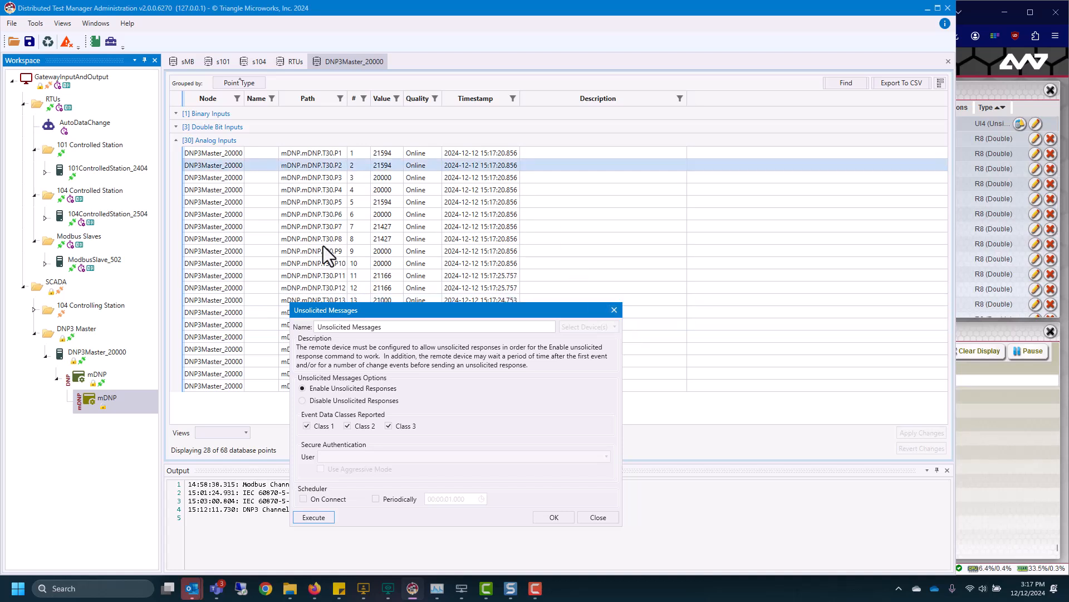
left_click(614, 310)
left_click(177, 116)
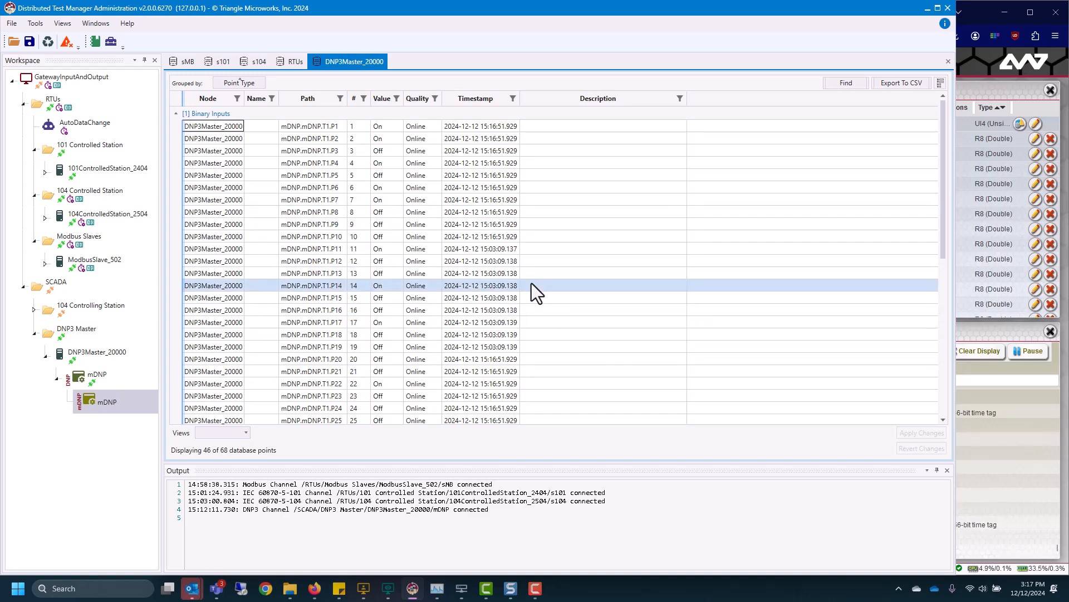
Switch back to SCADA Data Gateway and collapse the DNP3Outstation_20000, 101Master_2404, 104Master_2504 and ModbusMaster_502 nodes
left_click(976, 11)
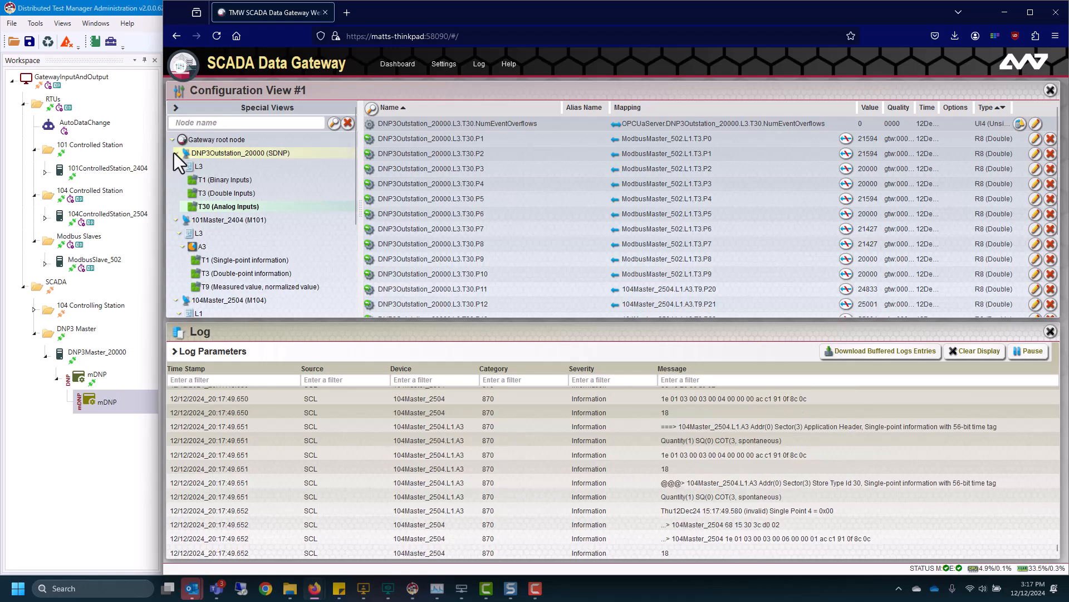
left_click(175, 153)
left_click(175, 166)
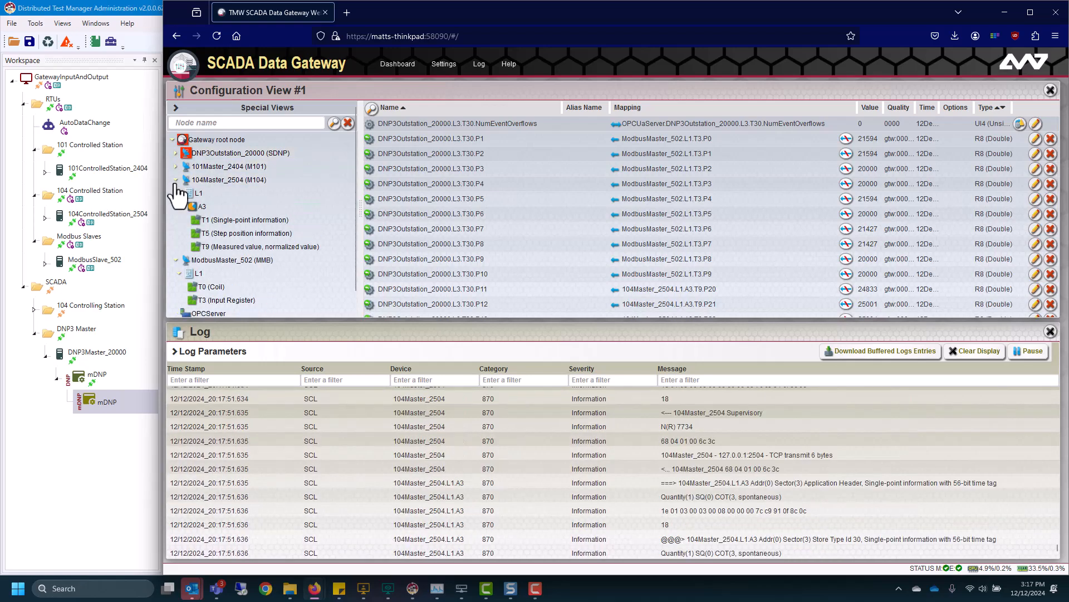
left_click(176, 179)
left_click(176, 192)
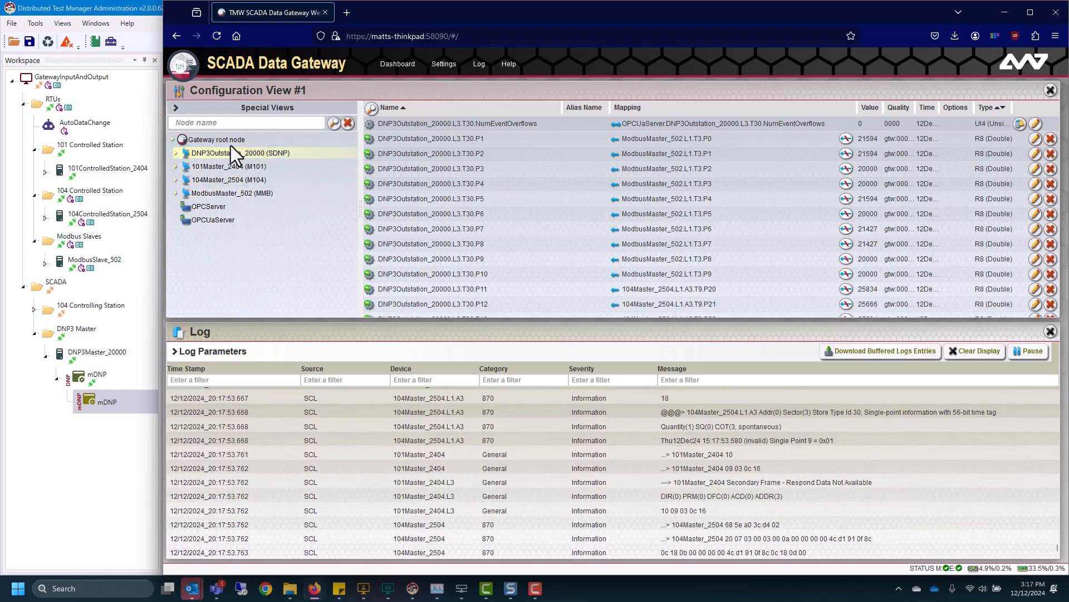
Start a new TCP controlled station under the gateway root with protocol S104 and port 2505, matching the SCADA 104 controlling station
right_click(222, 140)
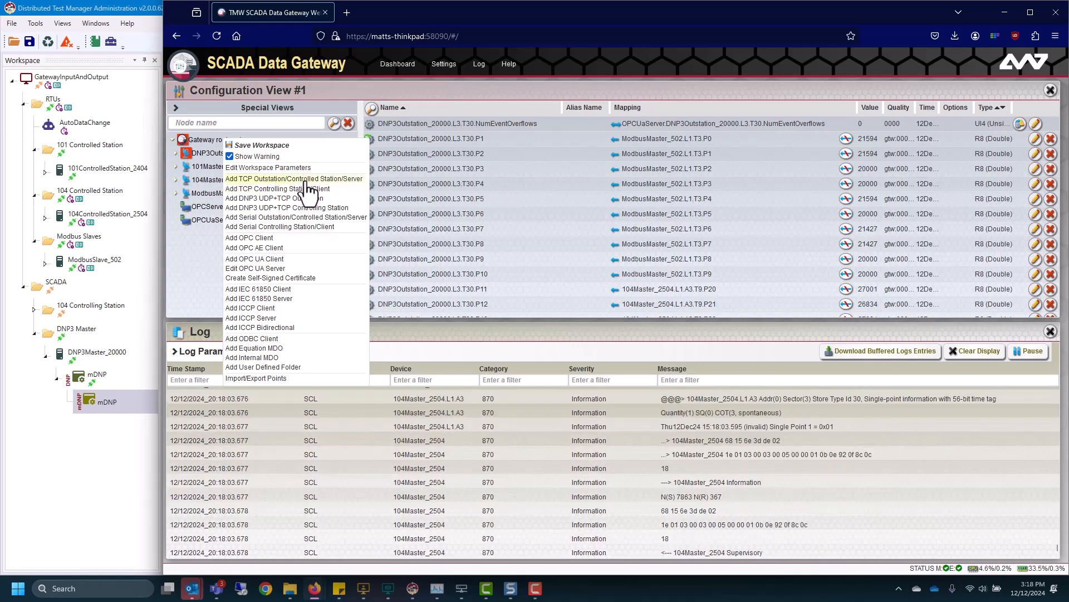
left_click(305, 184)
left_click(761, 212)
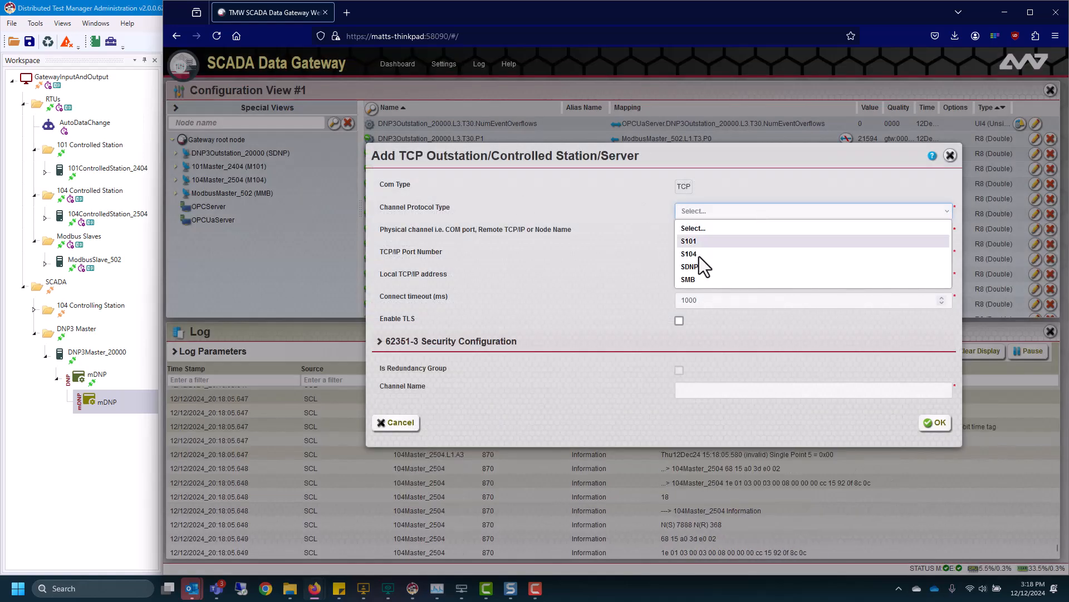
left_click(697, 256)
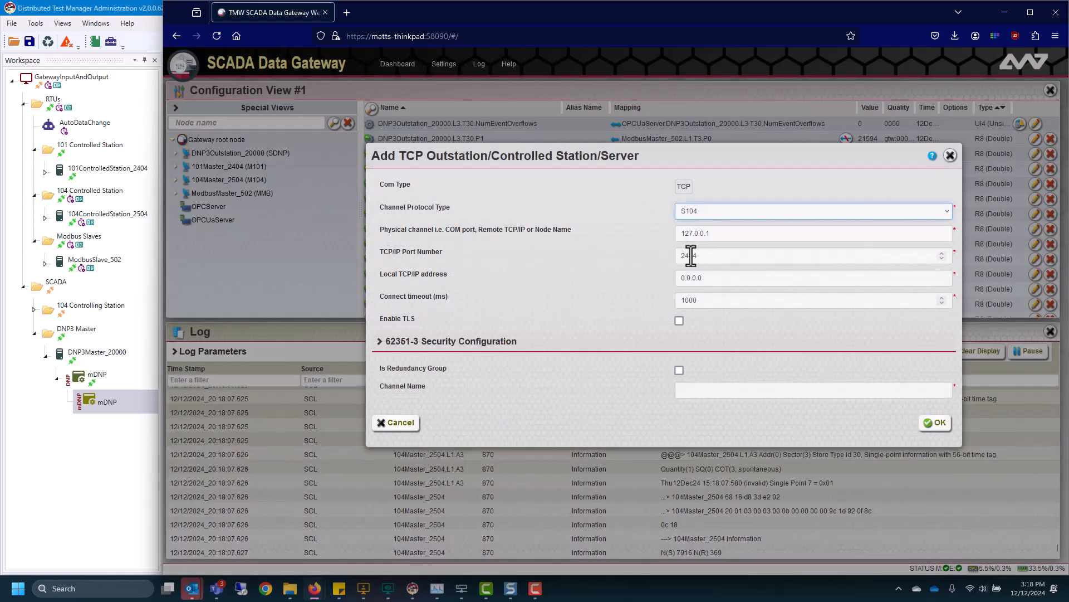
left_click(688, 255)
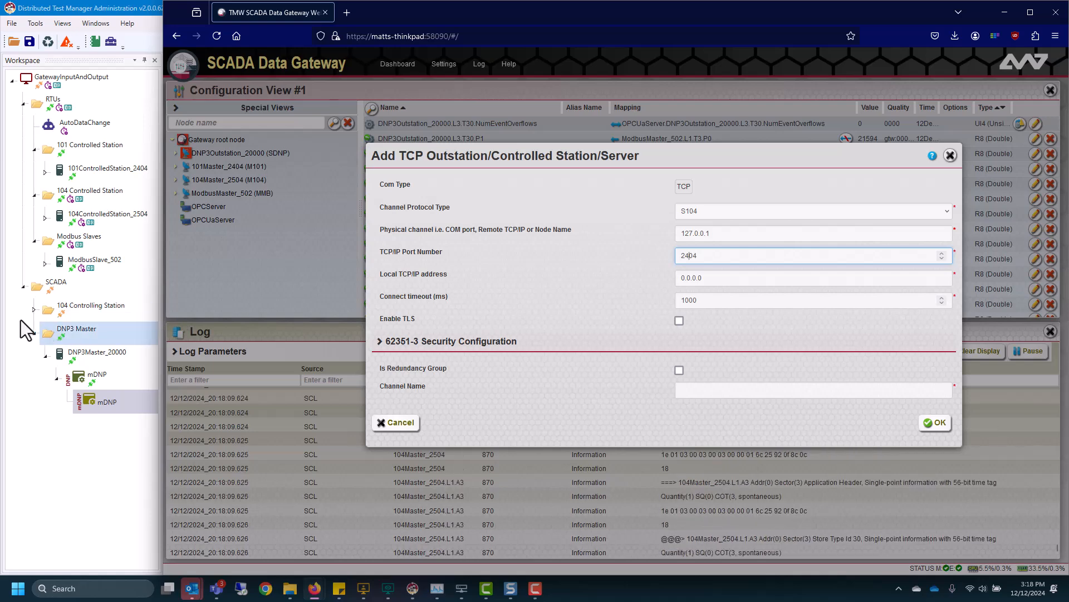
left_click(28, 312)
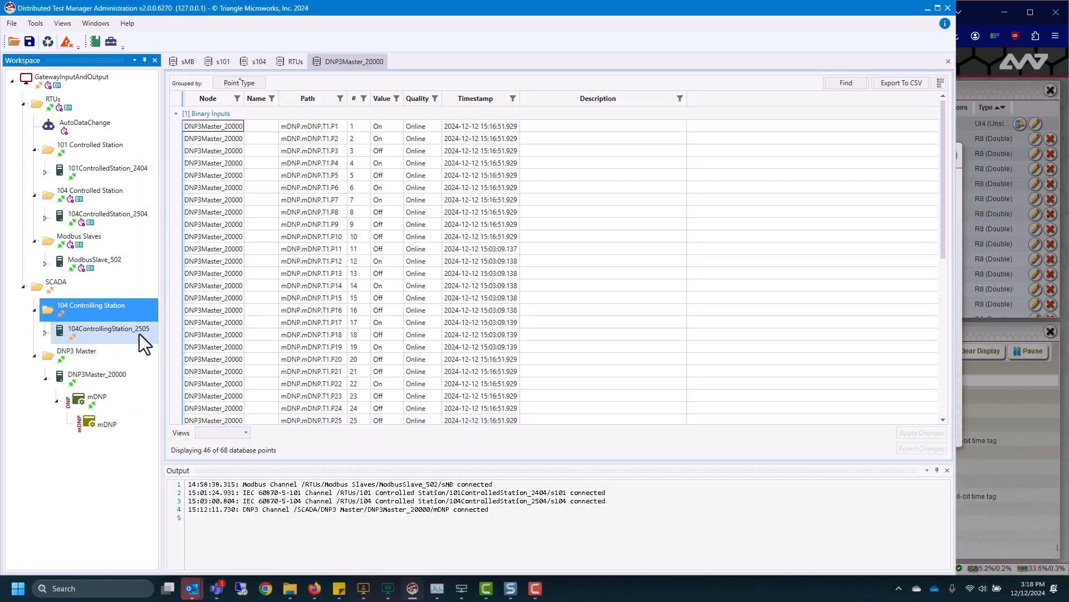
left_click(976, 15)
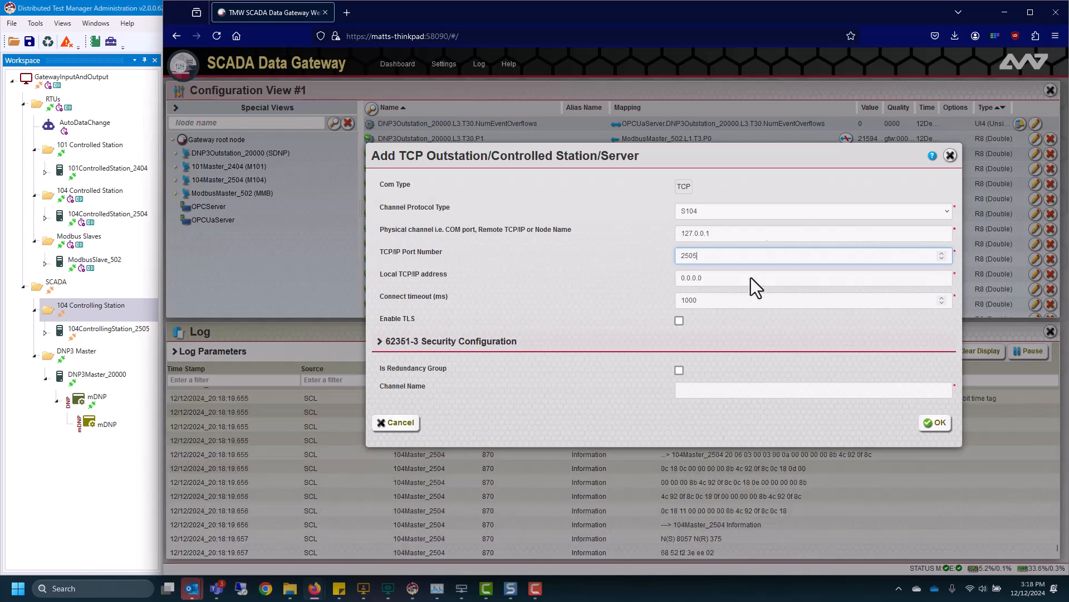
Name the new S104 channel 104ControlledStation_2505 and create it
left_click(684, 390)
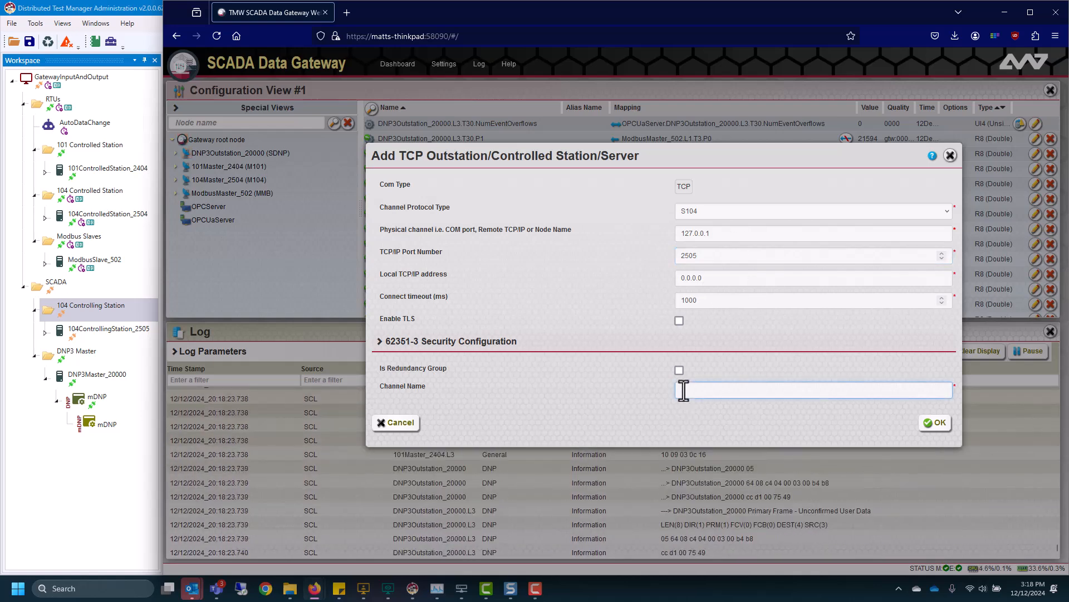
type("104Con")
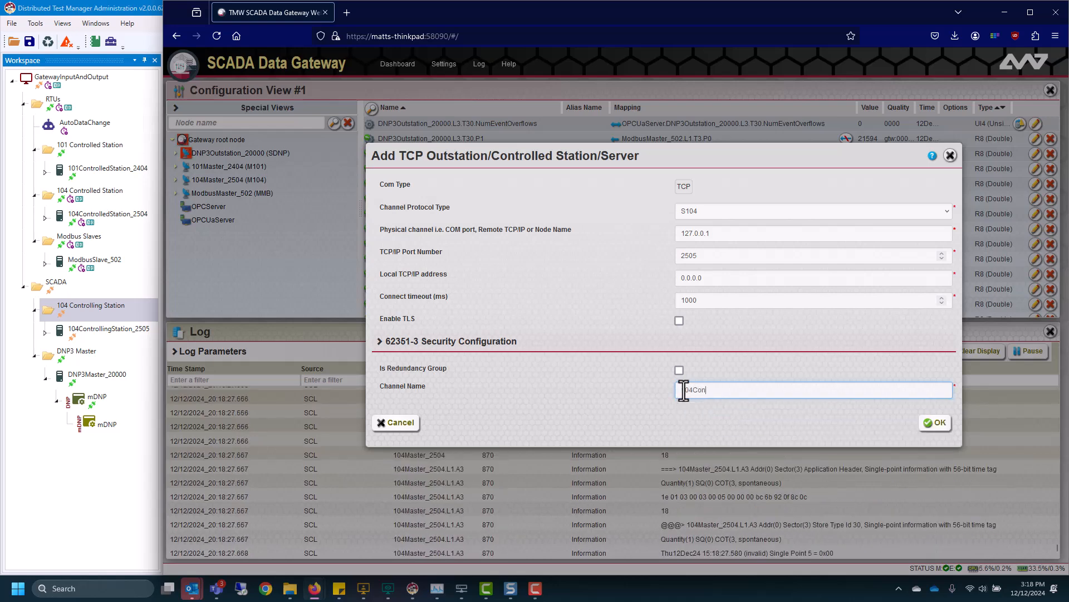
type("trolledStation_2505")
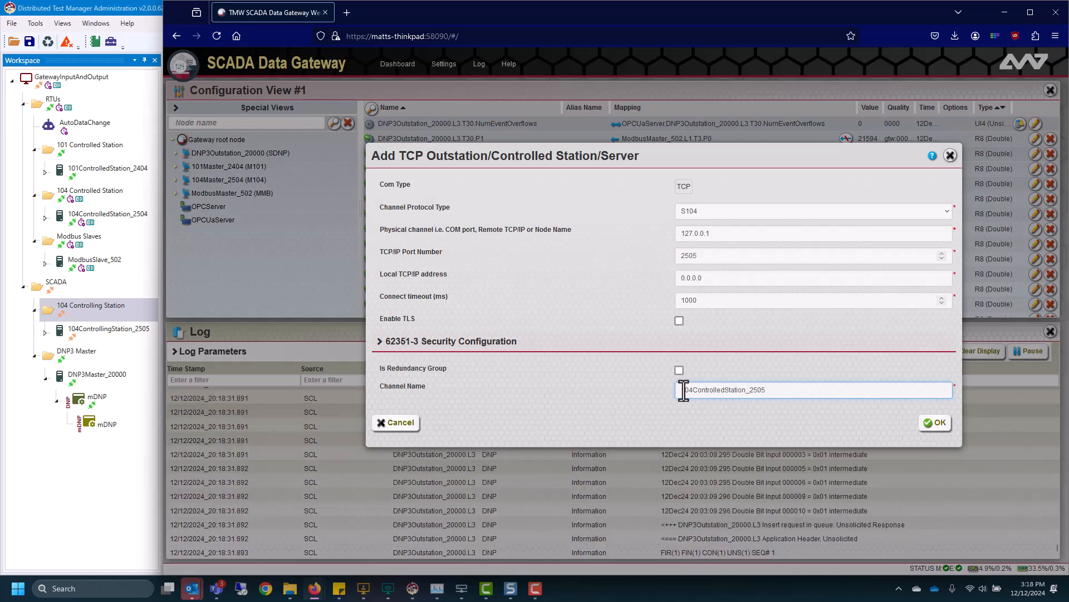
left_click(934, 419)
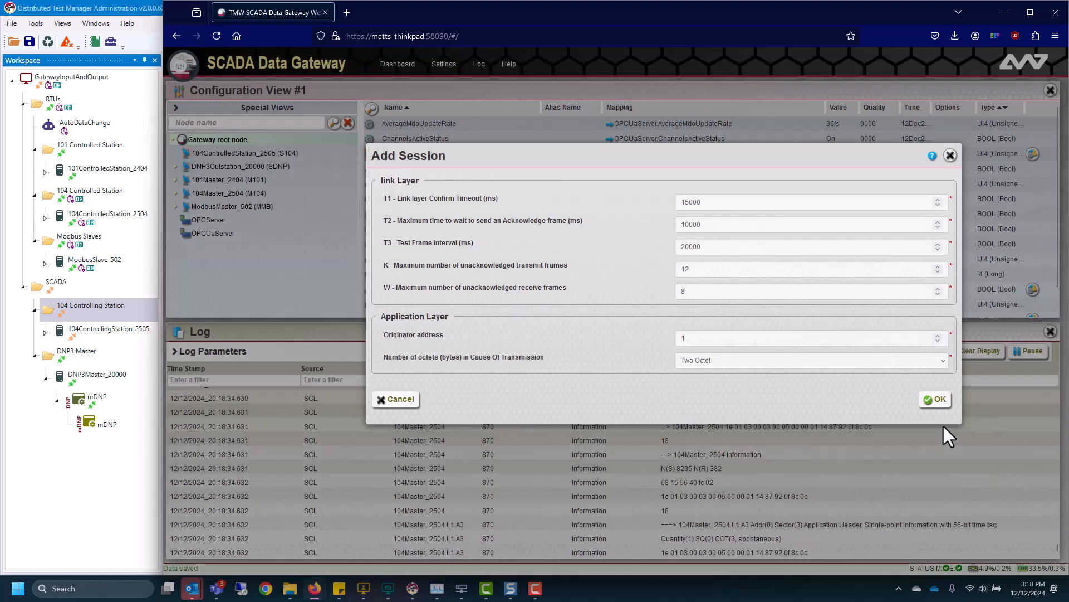
Accept the default session and sector settings for 104ControlledStation_2505, and add the T1 (Single-point information) data type
left_click(936, 399)
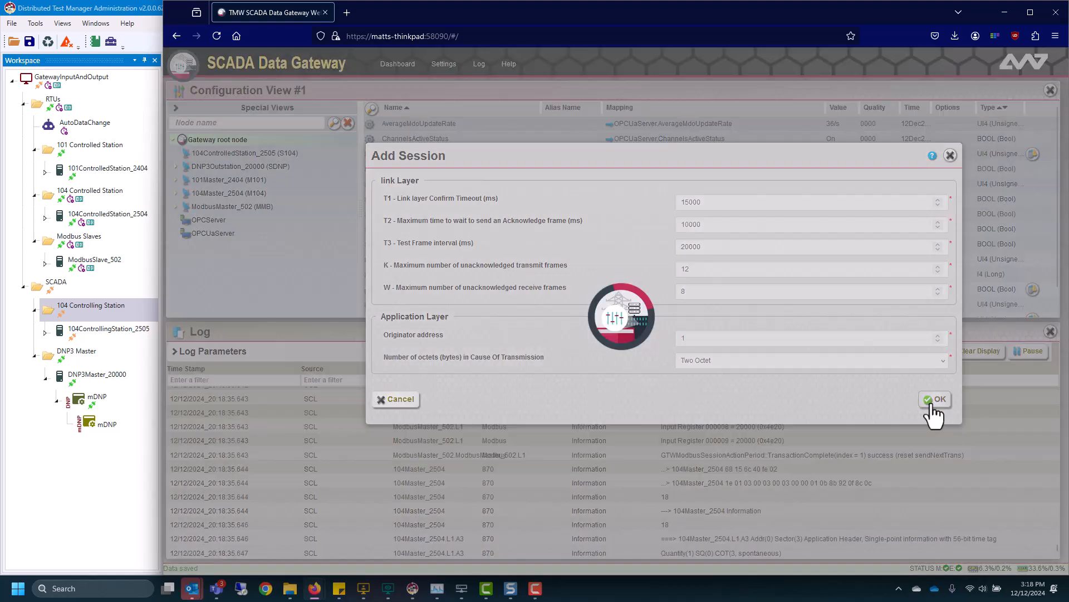
left_click(937, 305)
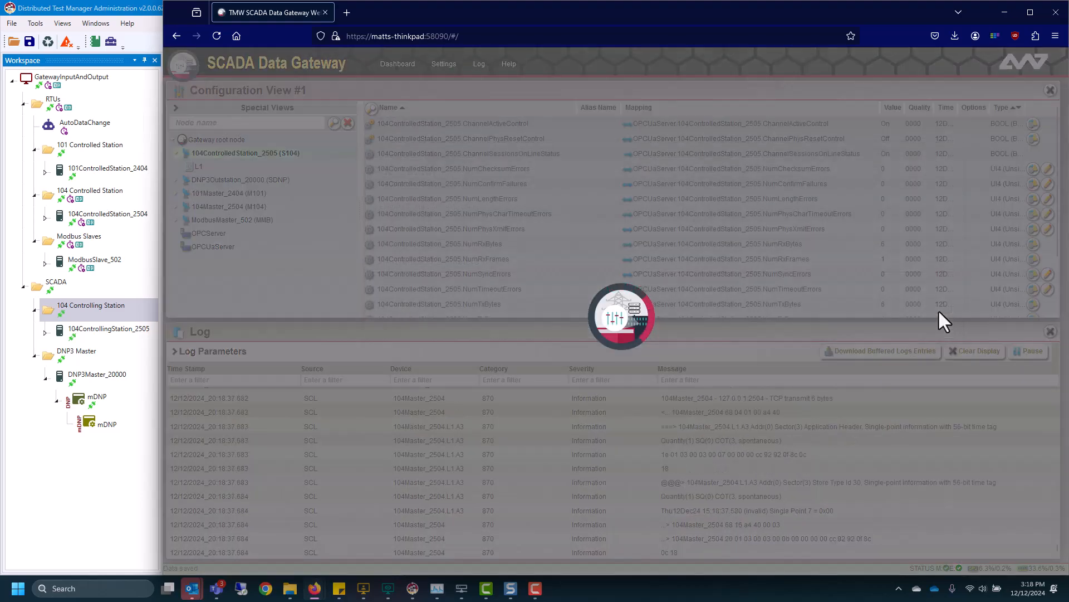
left_click(935, 221)
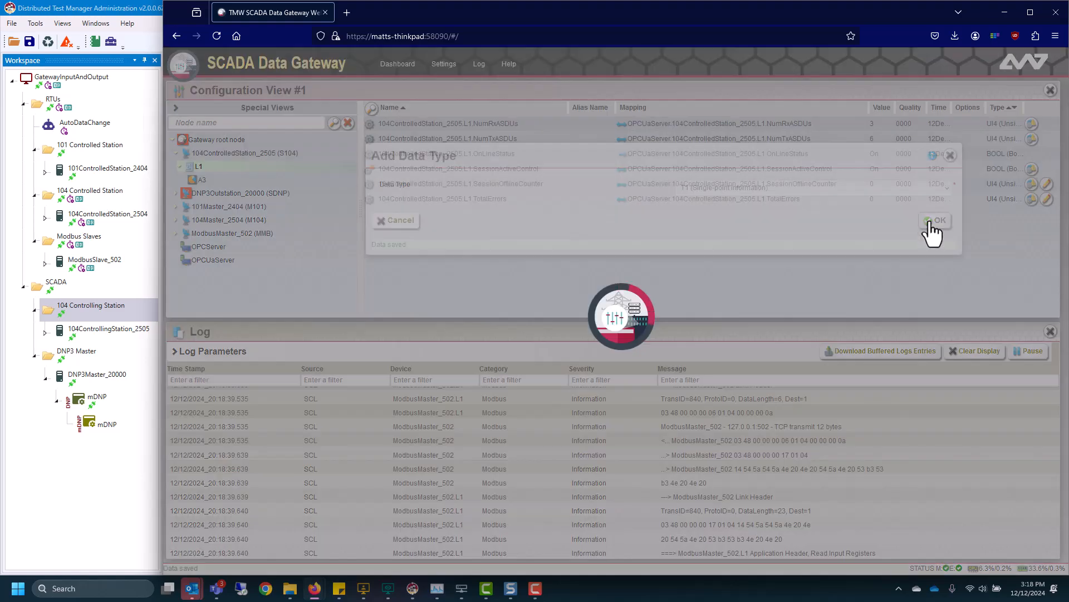
left_click(210, 194)
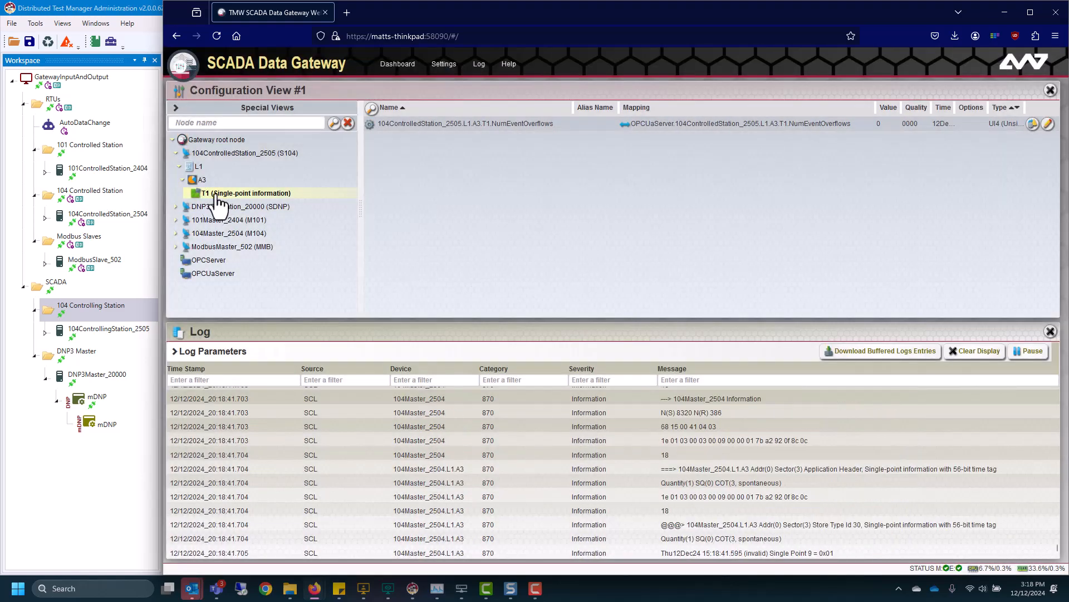
Add the T3 (Double-point information) data type to sector A3 of 104ControlledStation_2505
right_click(206, 181)
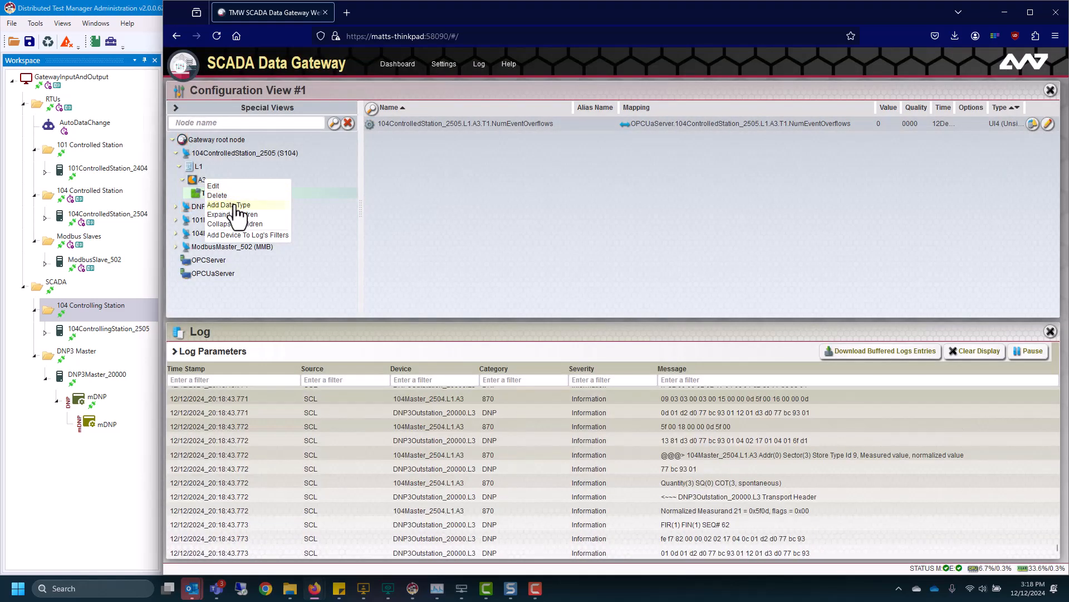
left_click(229, 205)
left_click(727, 188)
left_click(732, 223)
left_click(936, 220)
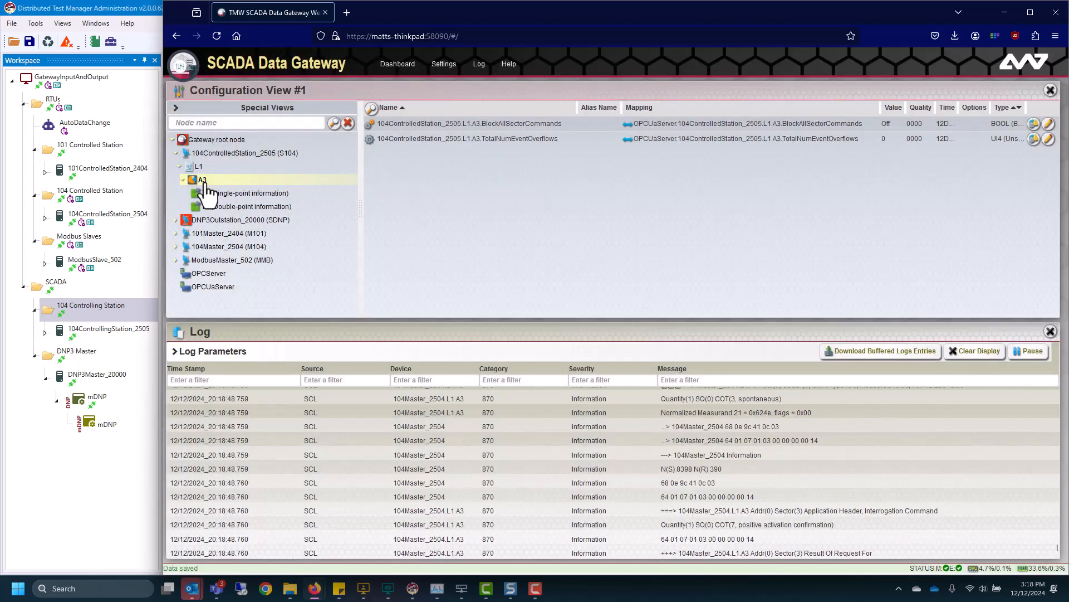
Add the T9 (Measured value, normalized value) data type to sector A3 of 104ControlledStation_2505
right_click(204, 181)
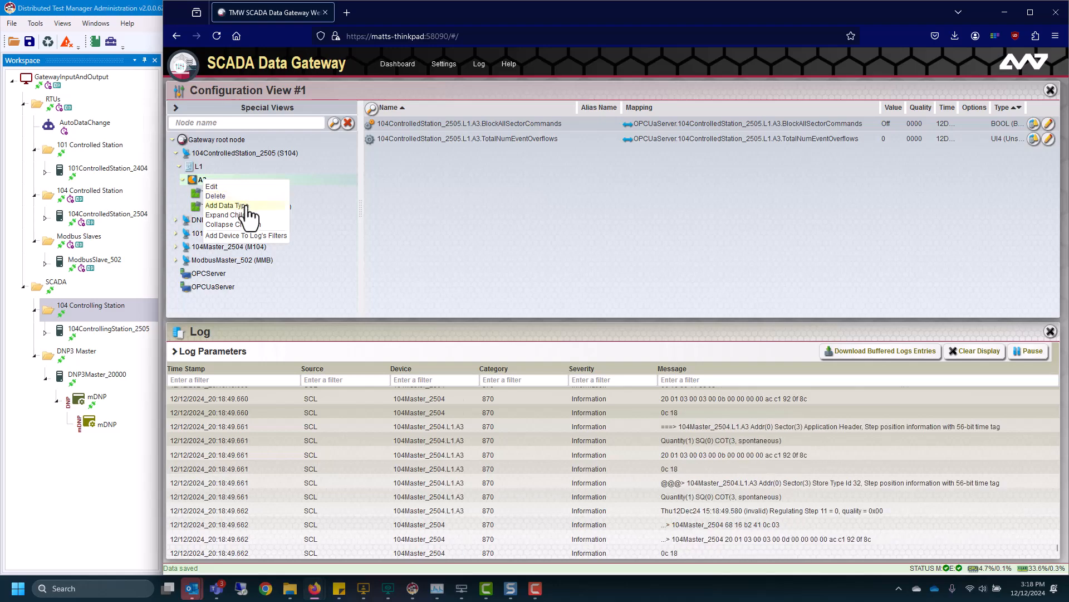
left_click(245, 206)
left_click(730, 189)
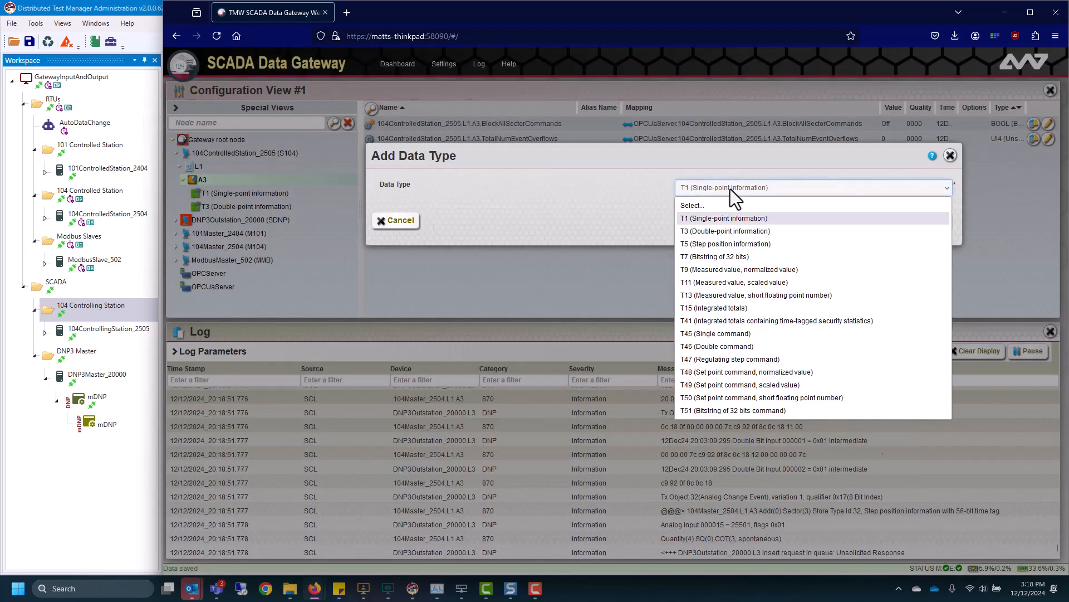
left_click(720, 270)
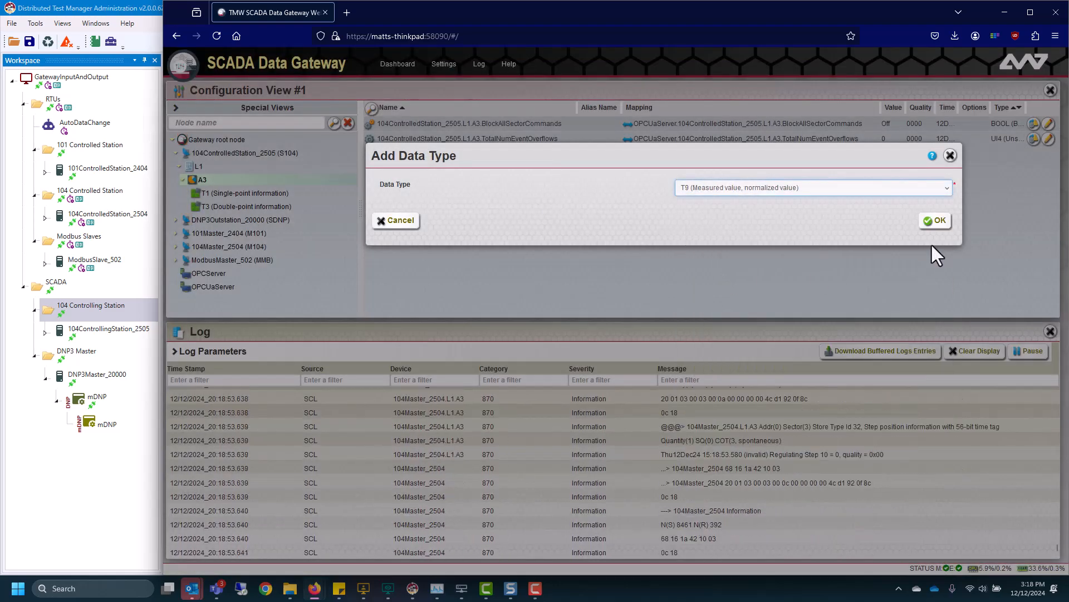
left_click(937, 221)
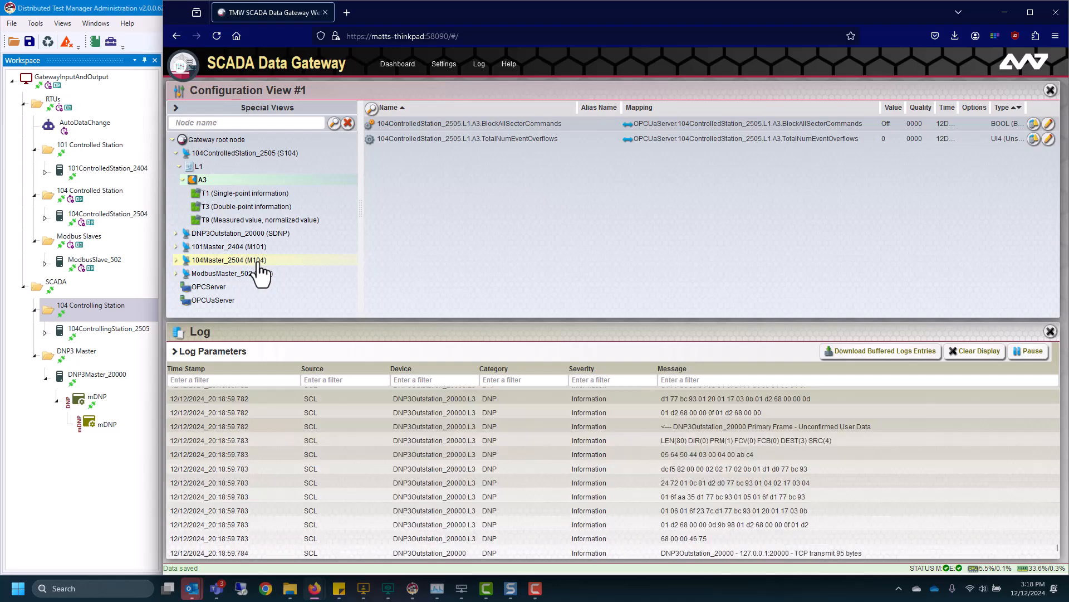
Map 101Master_2404's T1 single points P1 to P9 to T1 of 104ControlledStation_2505, and open that T1 node's point list
left_click(179, 260)
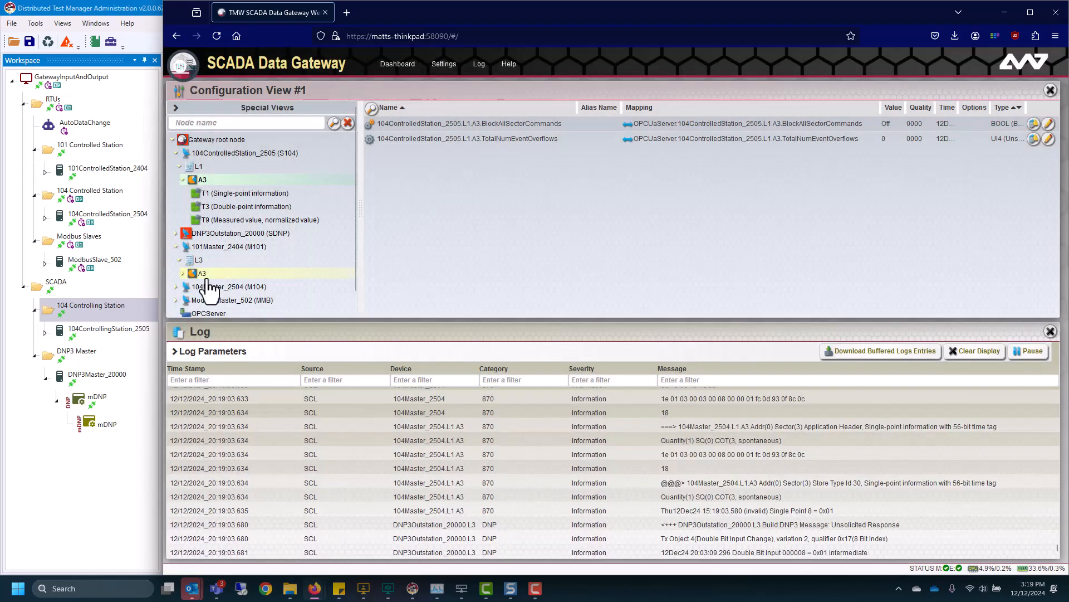
left_click(182, 273)
left_click(245, 287)
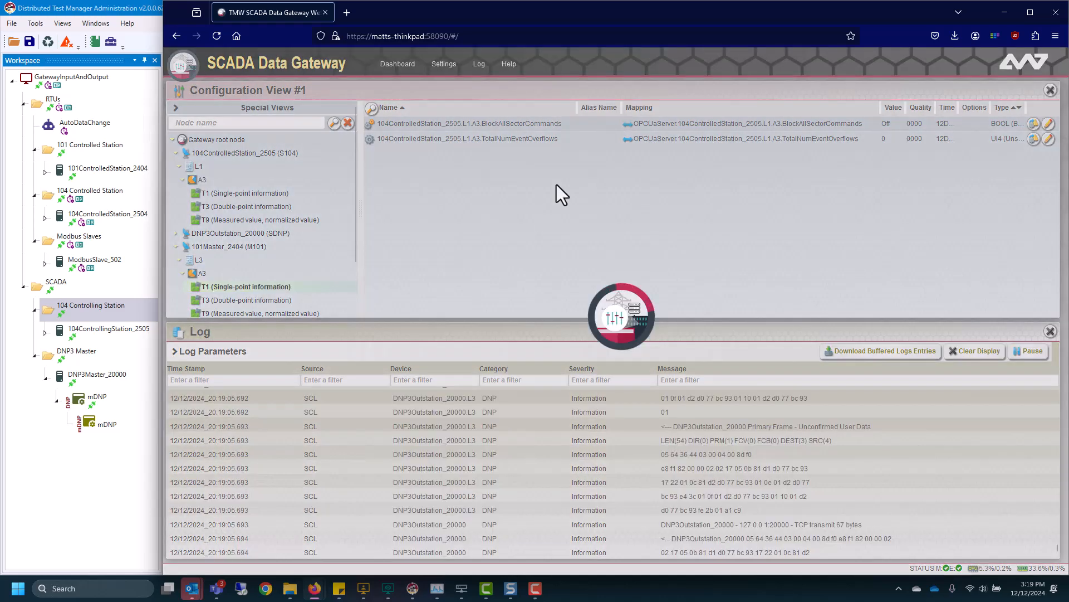
scroll(517, 296, "down", 1)
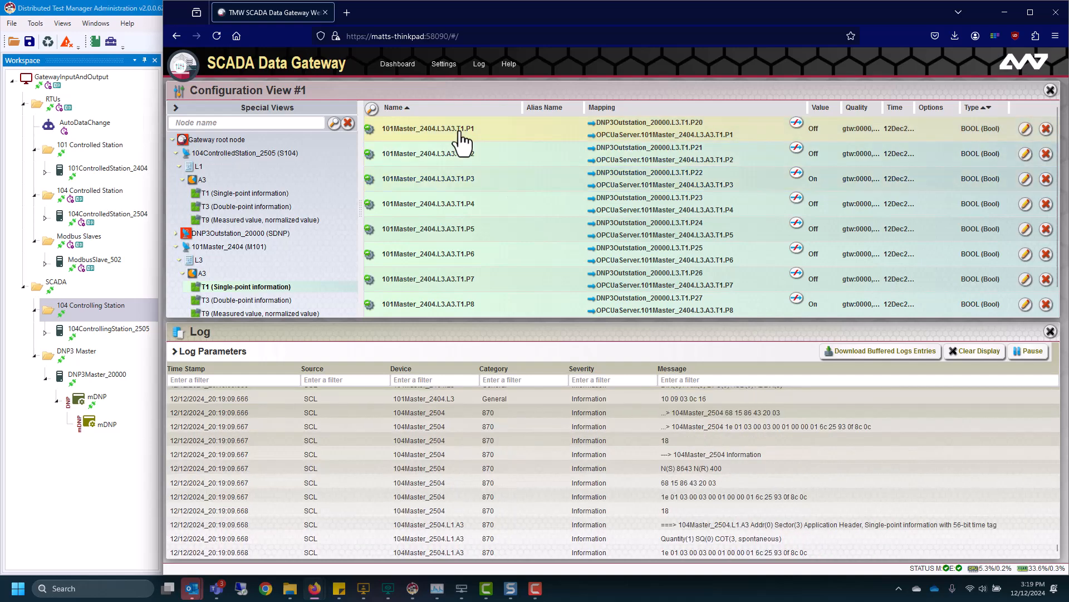
left_click_drag(461, 135, 266, 195)
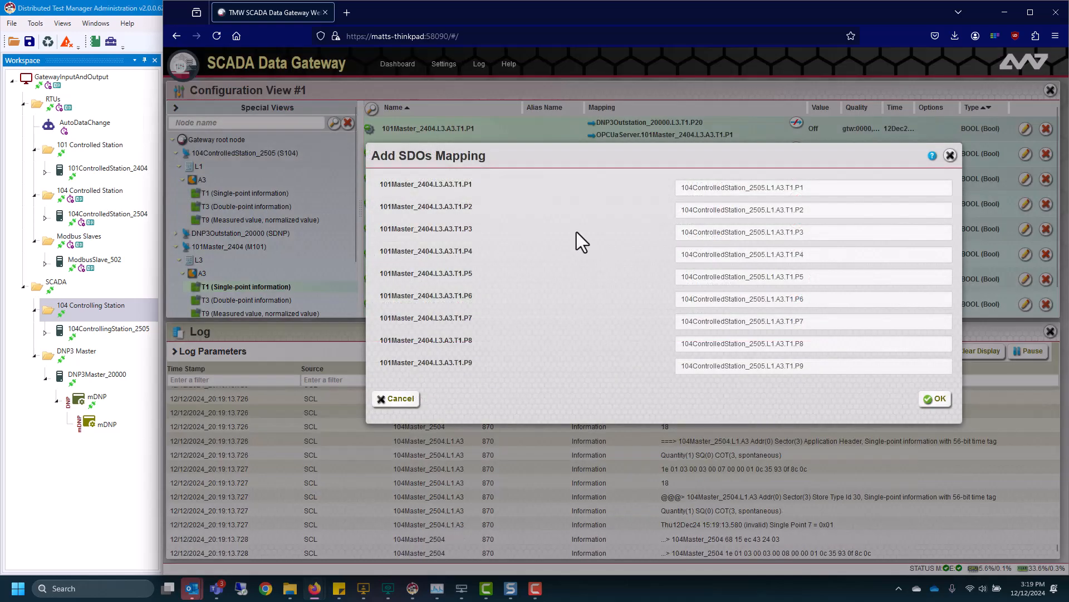
left_click(933, 399)
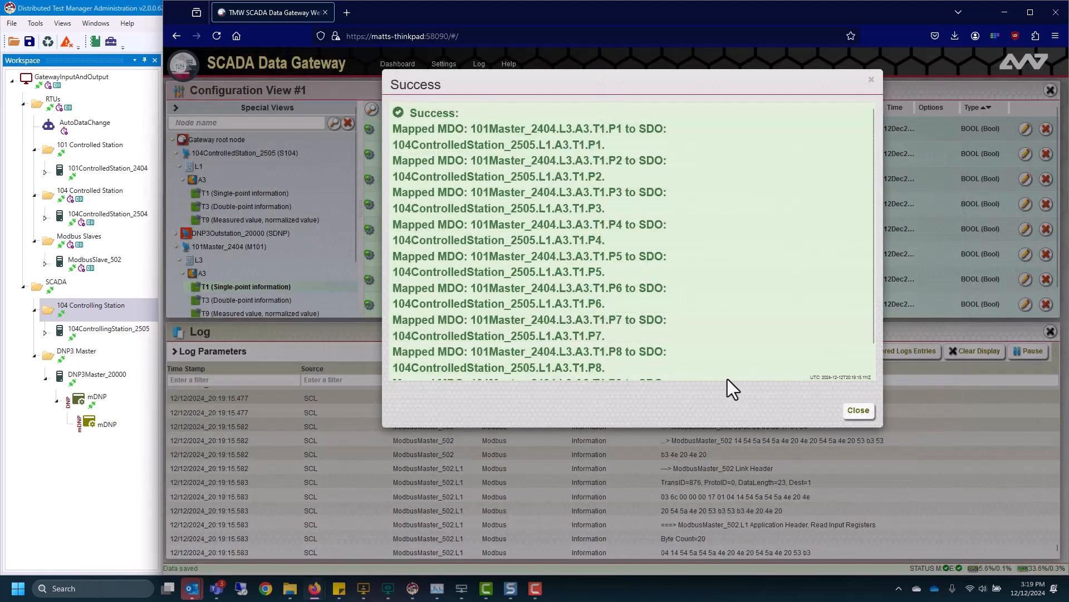
left_click(839, 410)
left_click(225, 193)
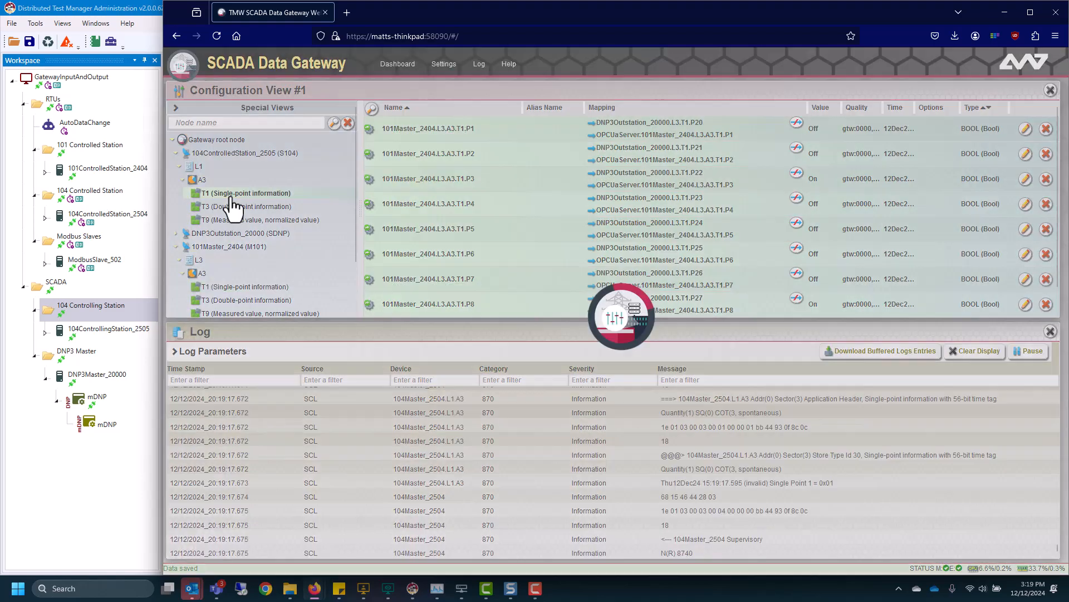
Switch to Distributed Test Manager, expand 104ControllingStation_2505, and show all data points of its m104 channel
left_click(45, 333)
left_click(68, 377)
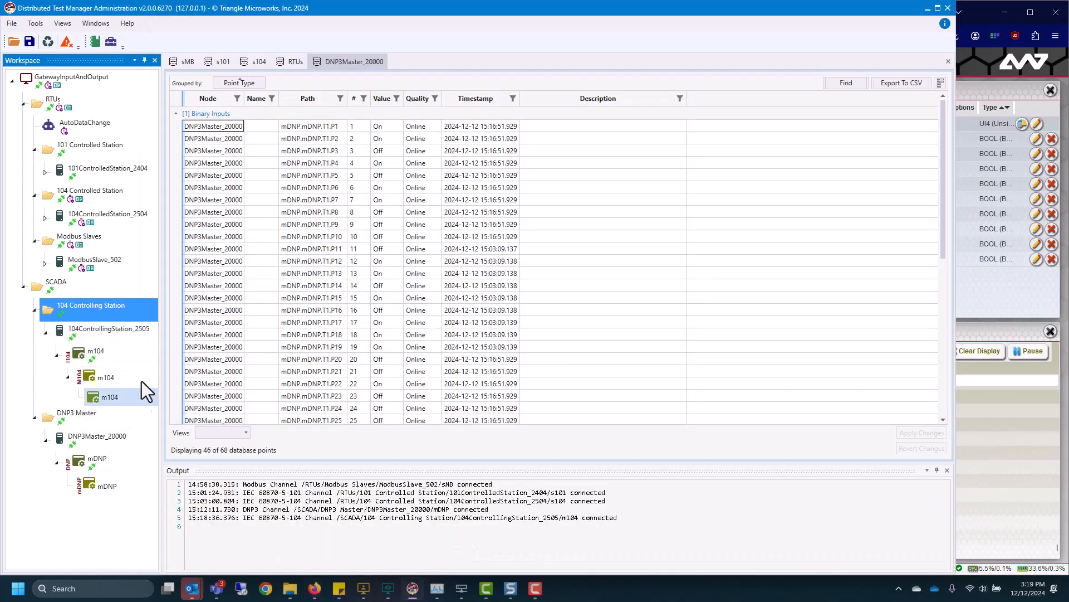
right_click(93, 356)
mouse_move(132, 374)
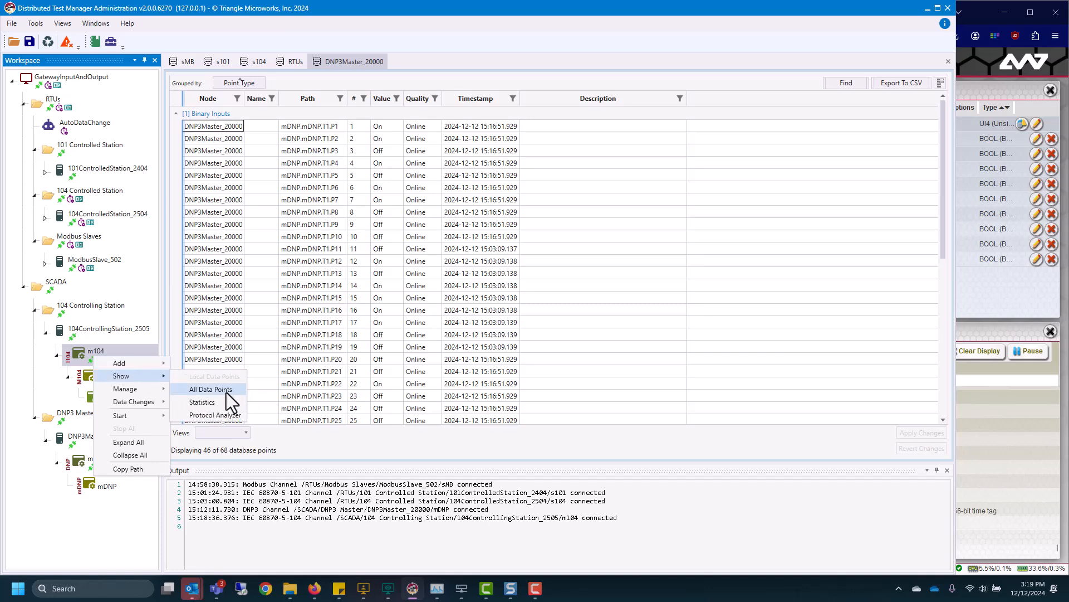
left_click(226, 390)
Execute a Global Station General Interrogation on the m104 sector, and move the command window off the point list
right_click(112, 401)
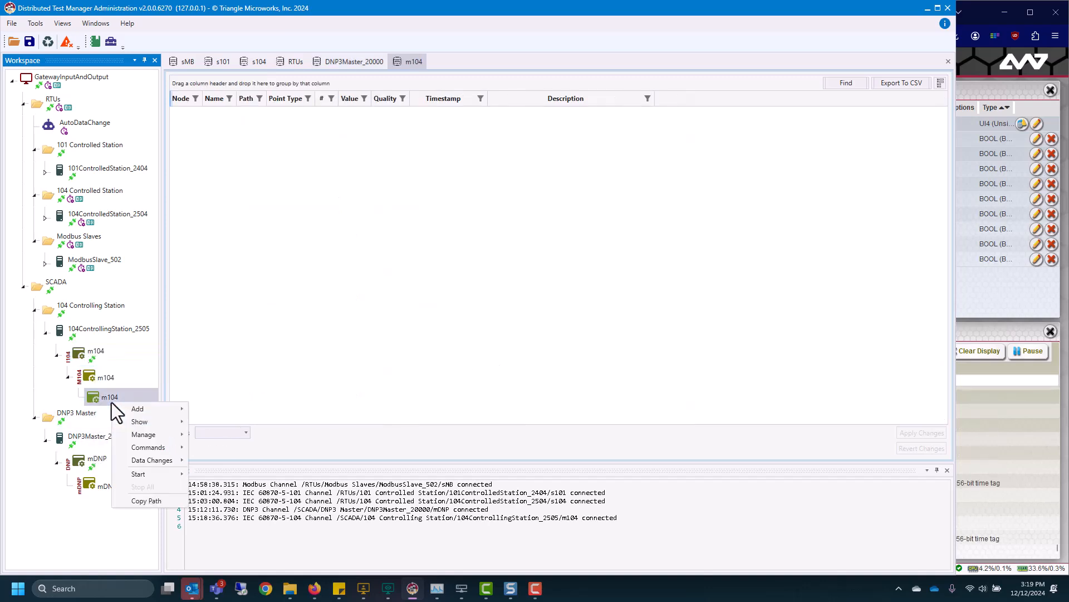
mouse_move(158, 445)
left_click(255, 292)
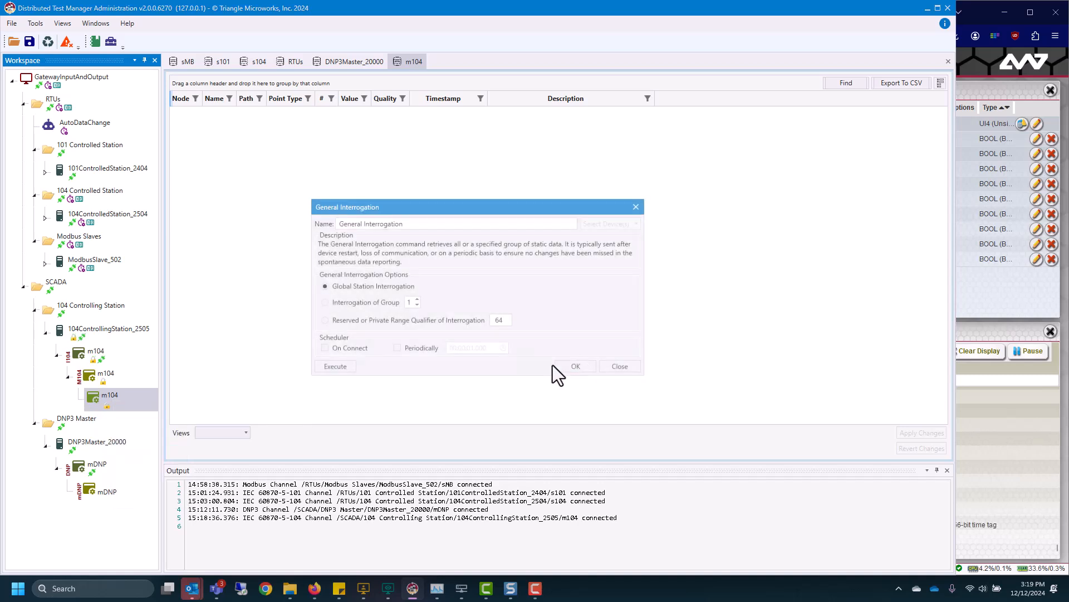
left_click(345, 371)
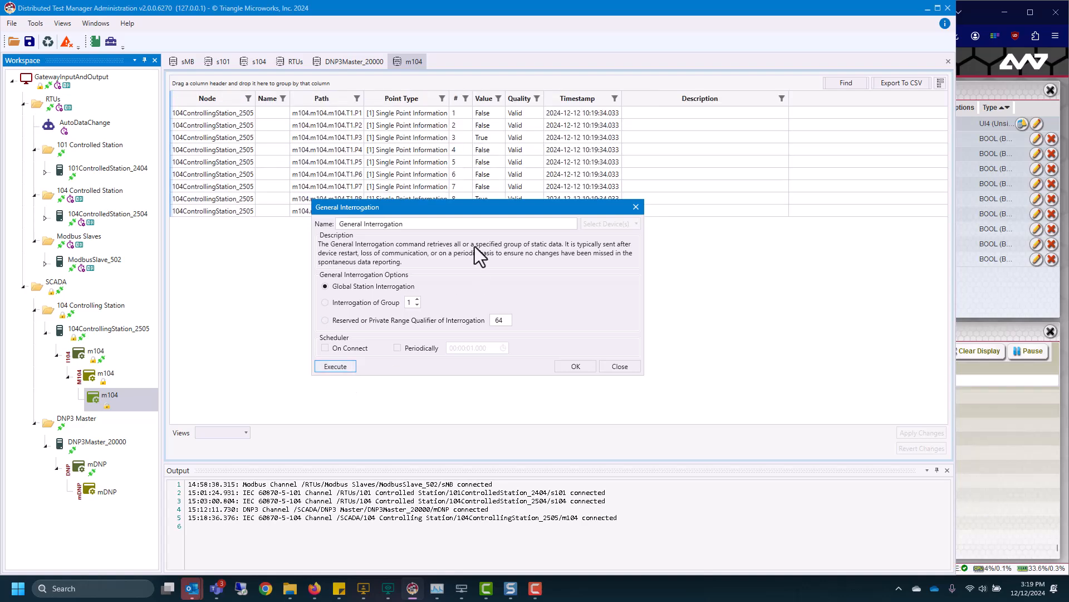
left_click_drag(455, 211, 498, 264)
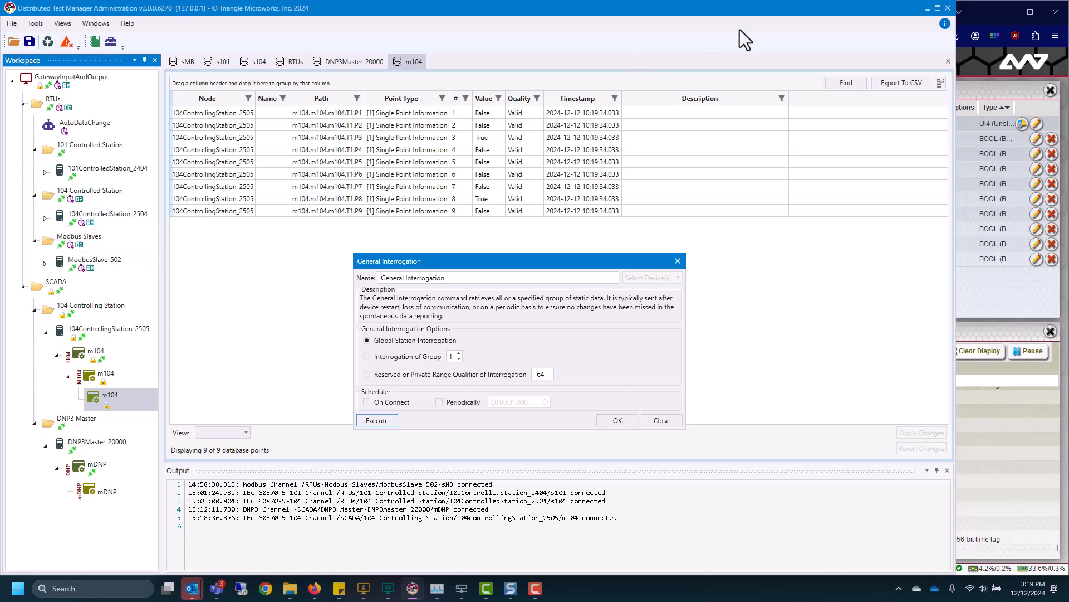
Switch back to SCADA Data Gateway and examine the mappings of 101Master_2404's T1 single points to both outstations
left_click(997, 18)
scroll(286, 225, "down", 2)
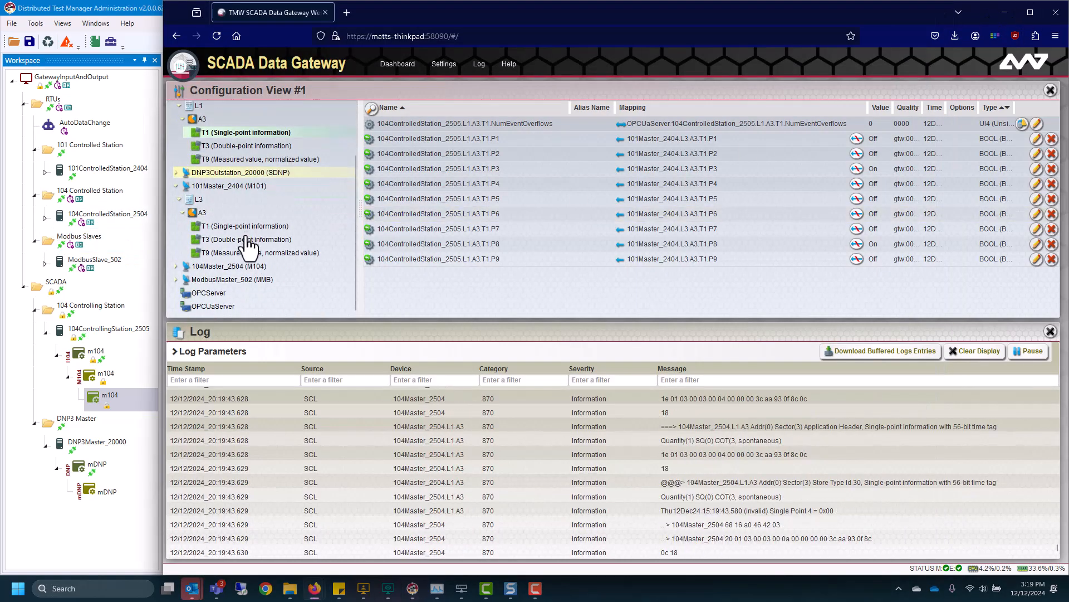
left_click(233, 229)
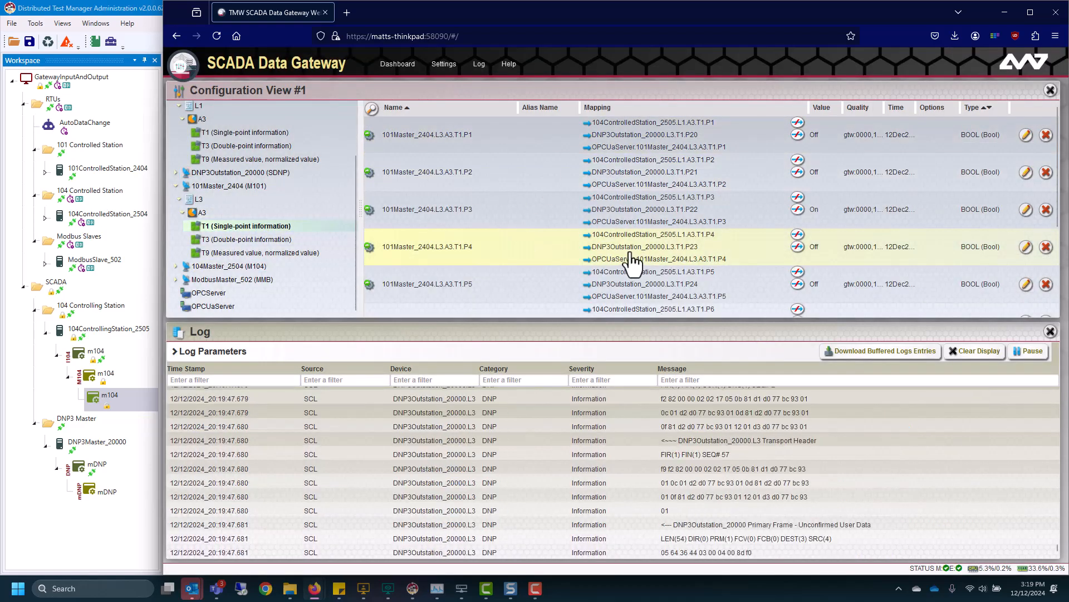
scroll(243, 214, "up", 2)
scroll(242, 214, "up", 1)
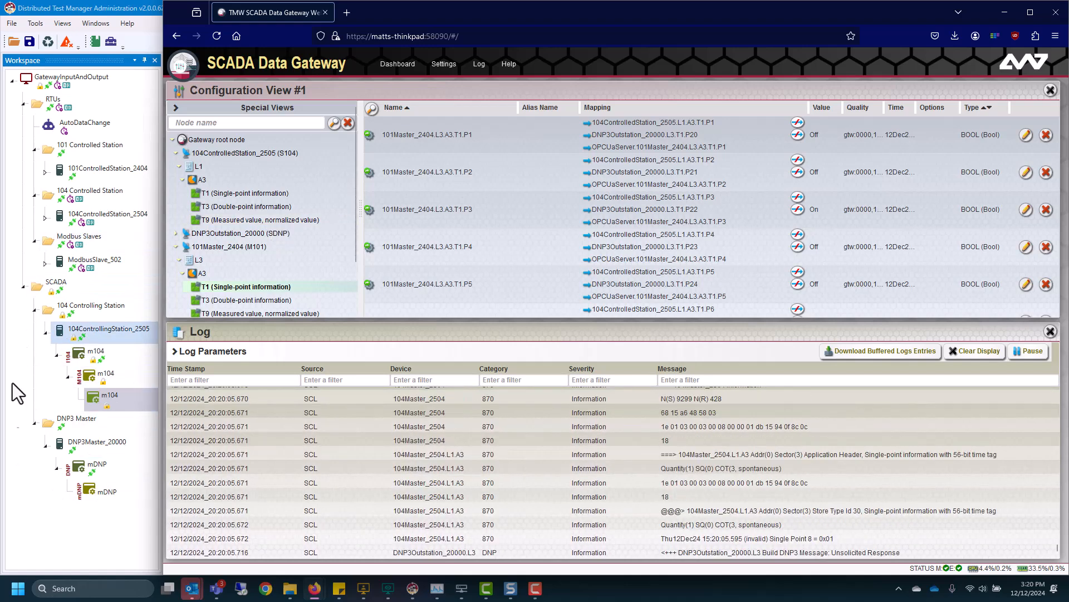
mouse_move(86, 461)
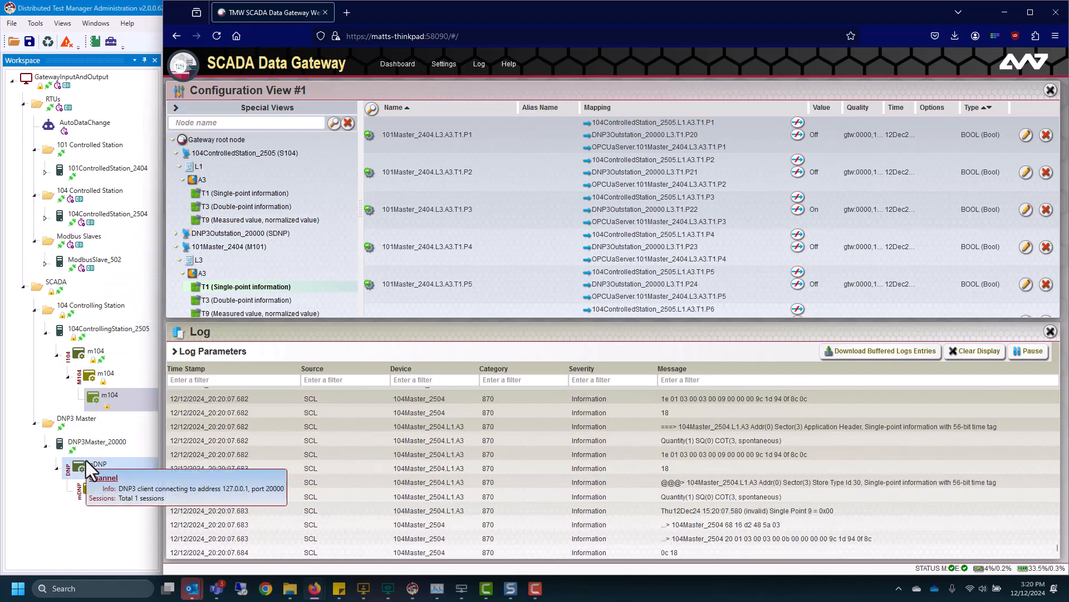